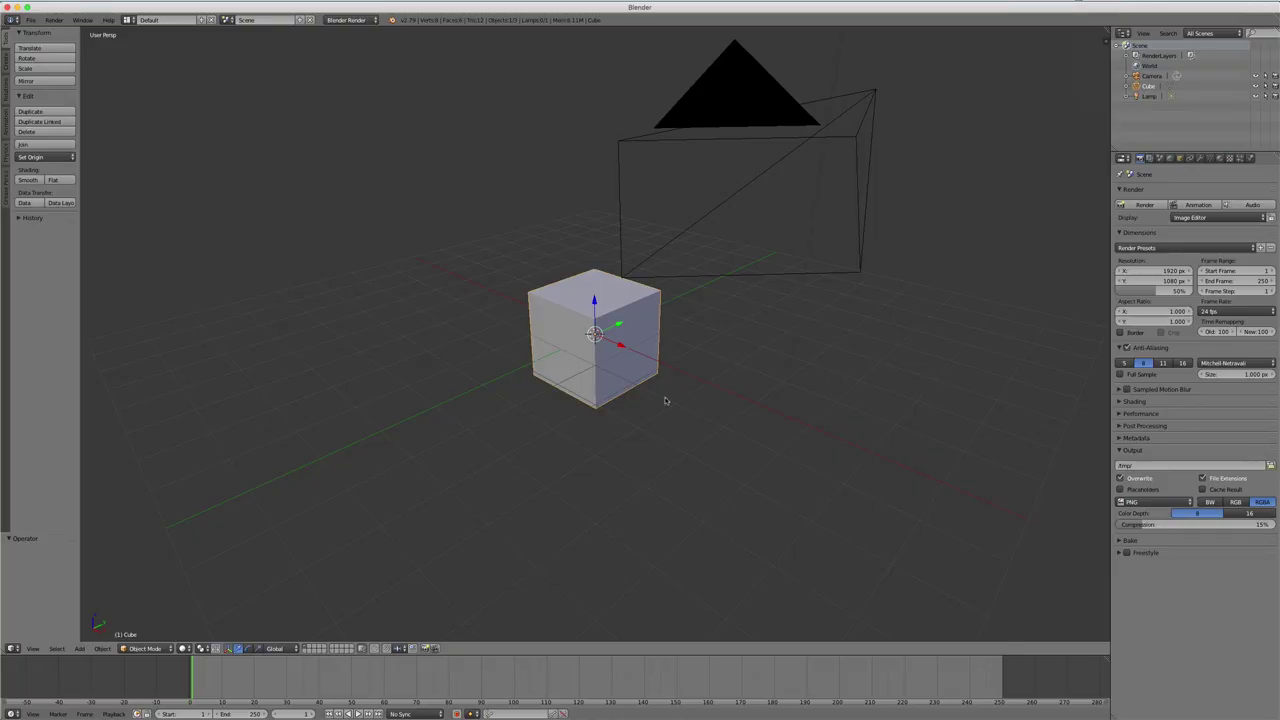
- Zoom in on the default cube and switch it into Edit Mode
mouse_move(666, 400)
middle_down()
mouse_move(766, 400)
mouse_move(726, 409)
middle_up()
mouse_move(701, 358)
middle_down()
mouse_move(671, 371)
mouse_move(700, 357)
mouse_move(686, 357)
middle_up()
scroll(687, 358, up, 3)
key(Tab)
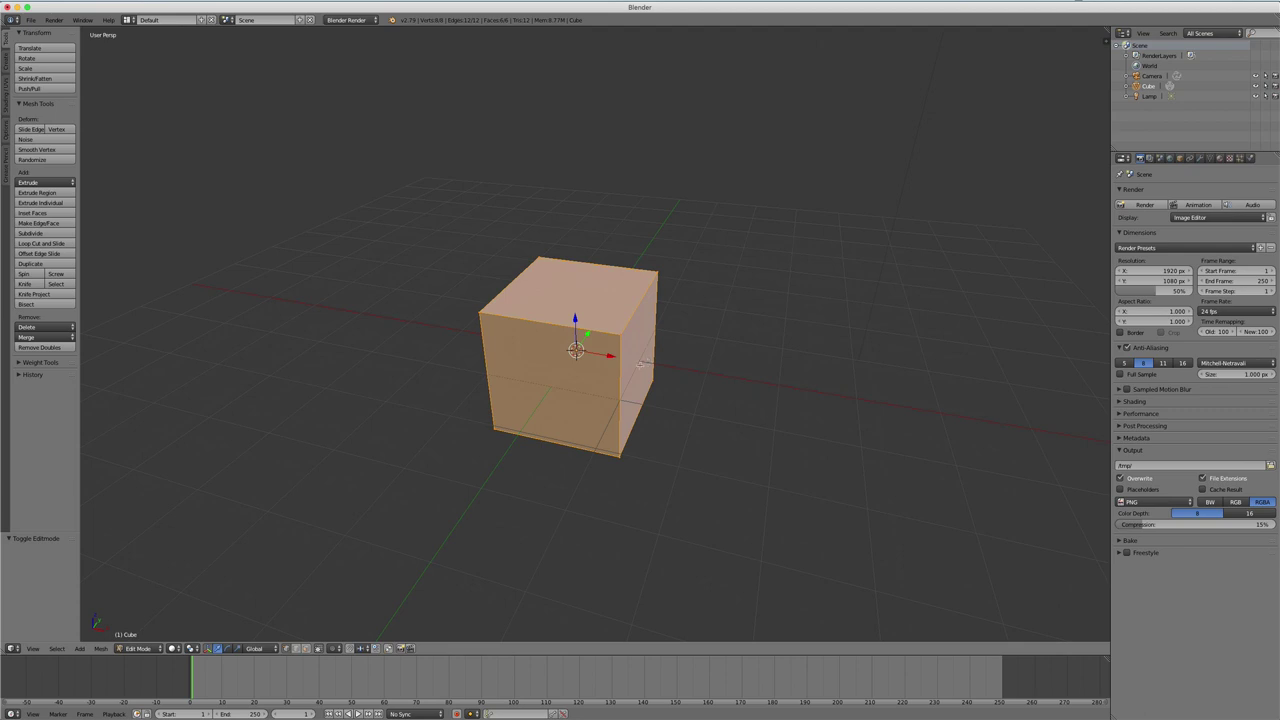
- Switch to face selection and extrude the cube's right face outward to lengthen the box
key(ctrl+Tab)
click(637, 362)
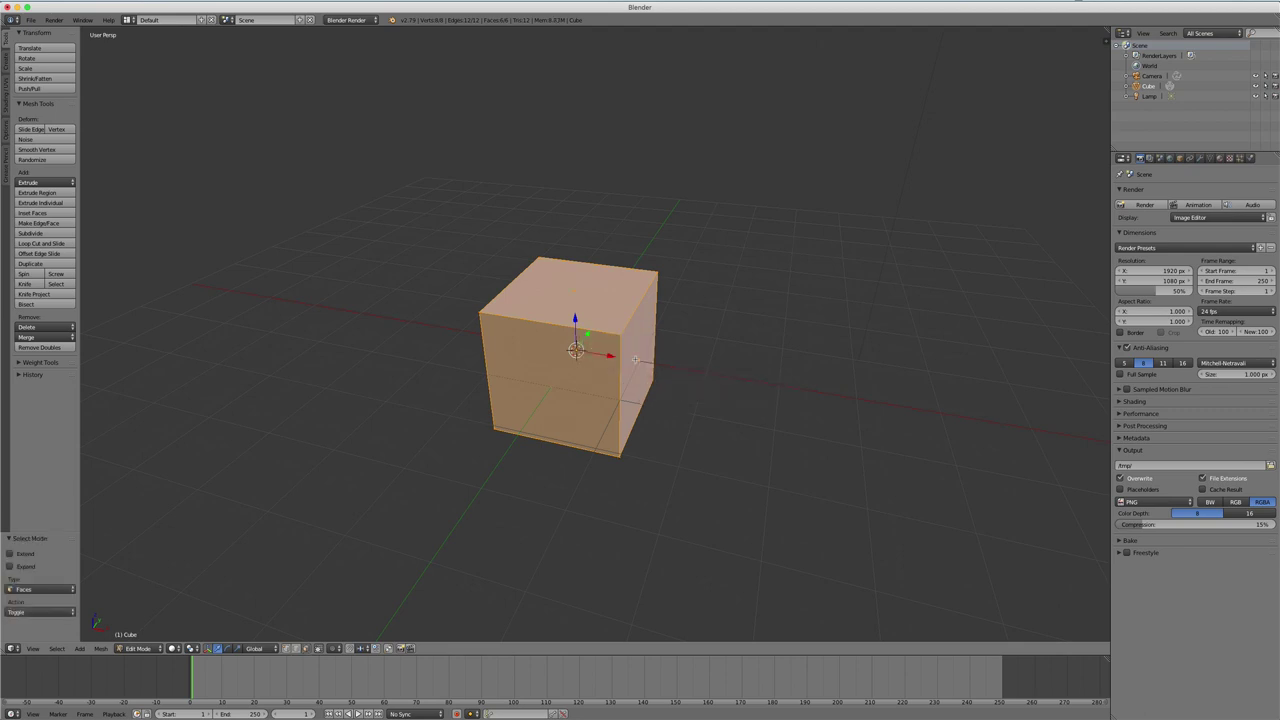
click(635, 360)
right_click(636, 360)
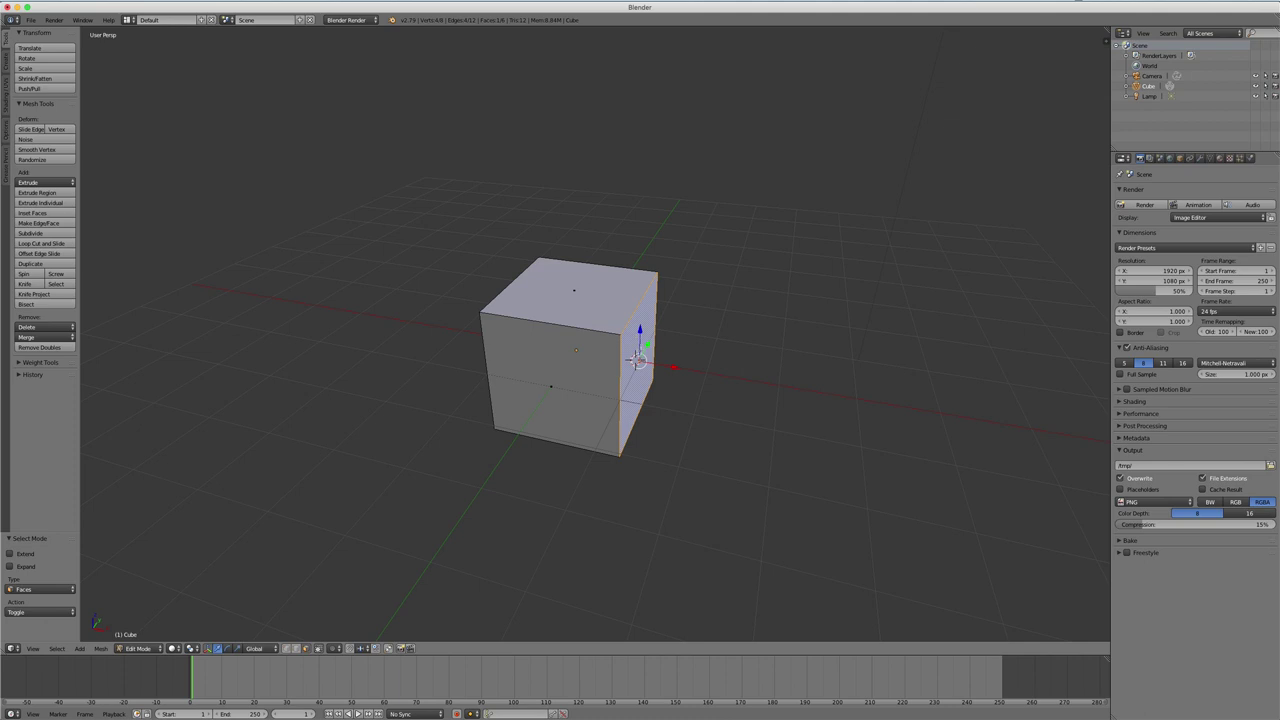
key(e)
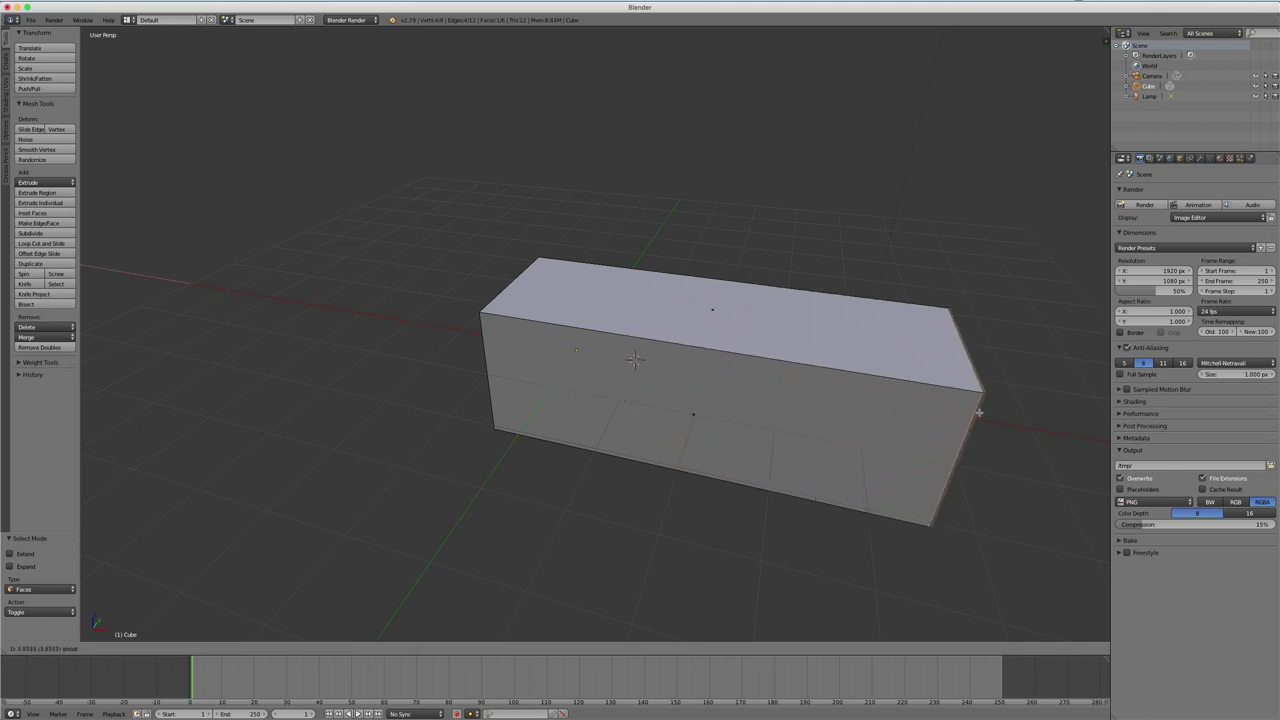
click(1026, 420)
- Move the long side face outward along Y to widen the box
middle_drag(1026, 420, 776, 340)
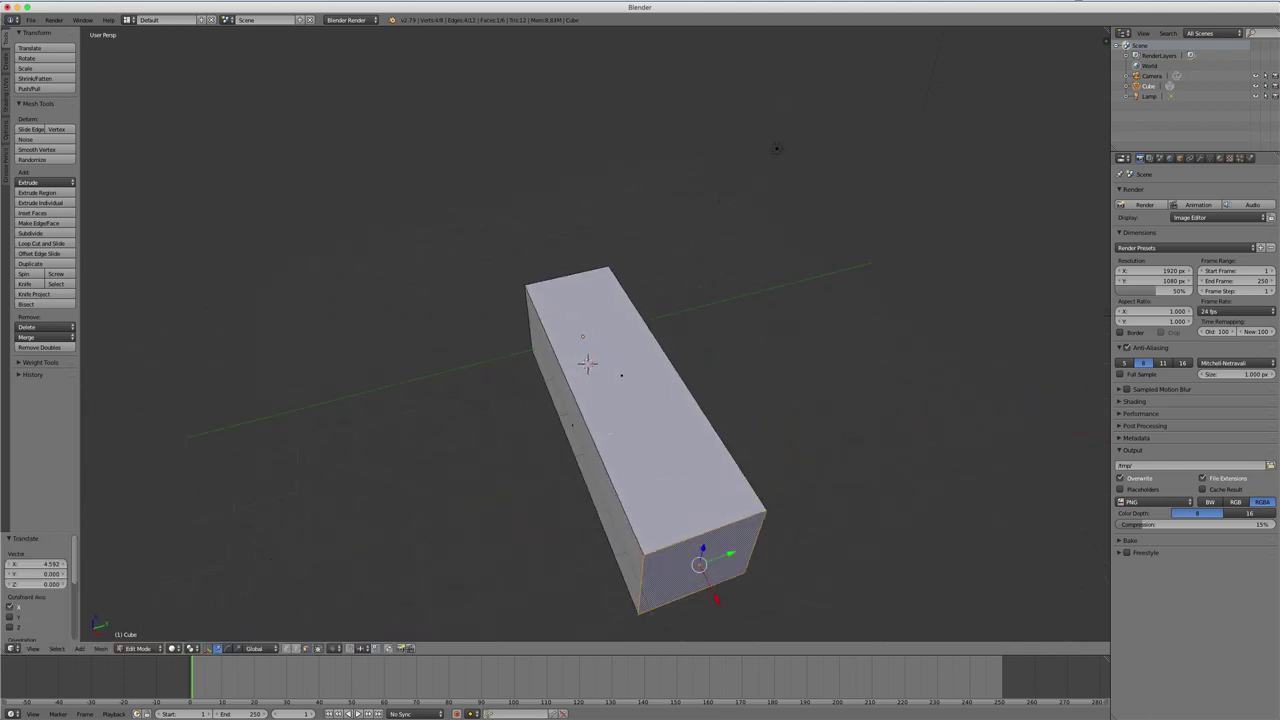
right_click(584, 443)
key(g)
key(y)
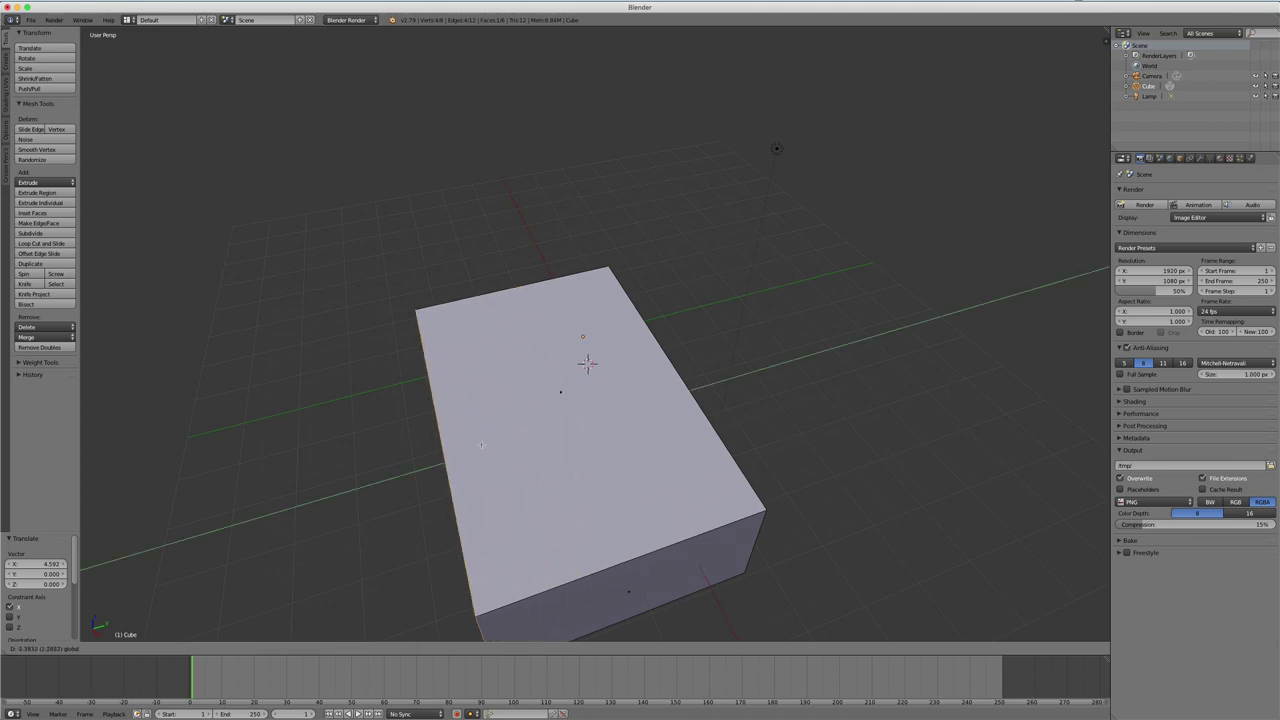
key(Return)
- Raise the top face along Z to make the box taller
mouse_move(600, 400)
middle_down()
mouse_move(650, 380)
mouse_move(632, 338)
middle_up()
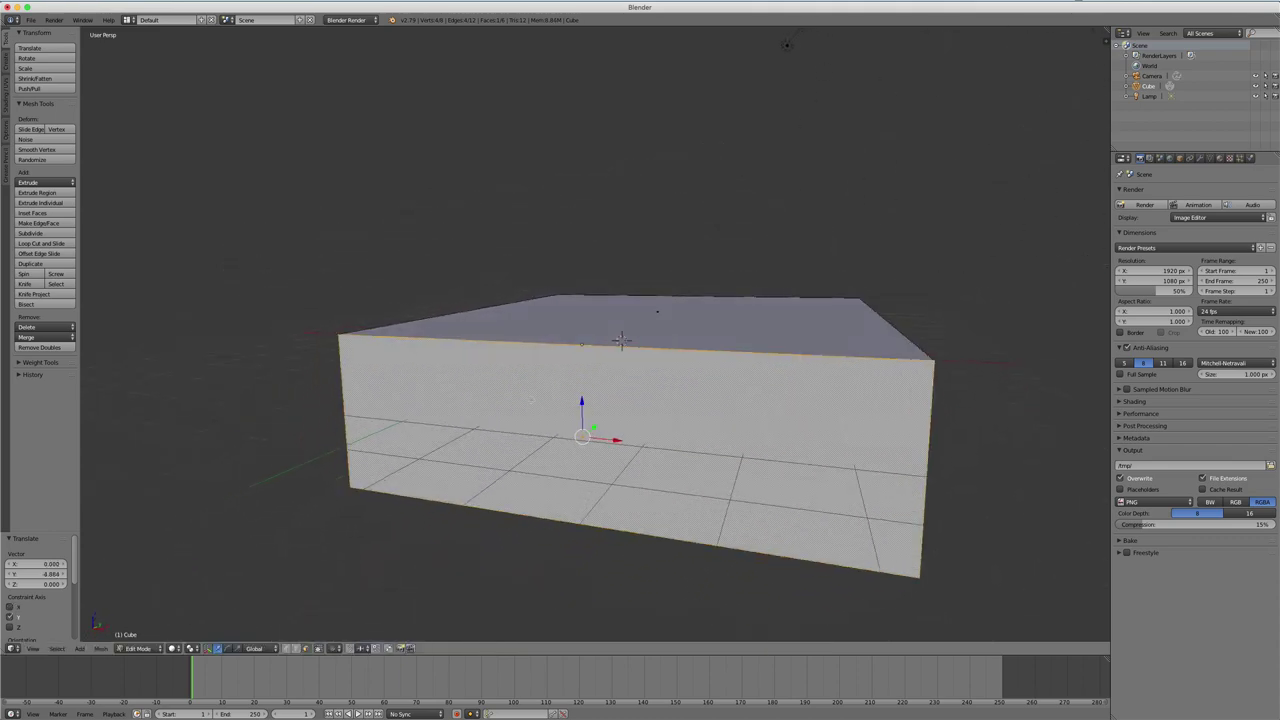
right_click(632, 338)
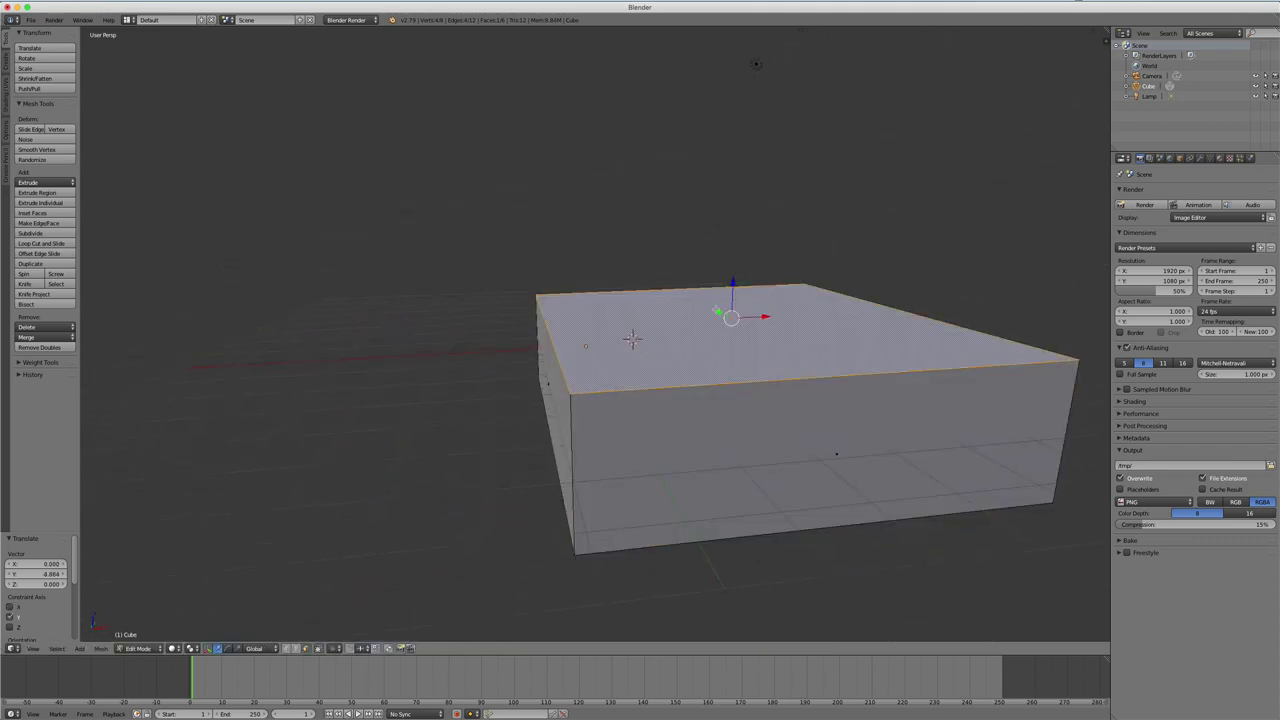
key(g)
key(z)
key(Return)
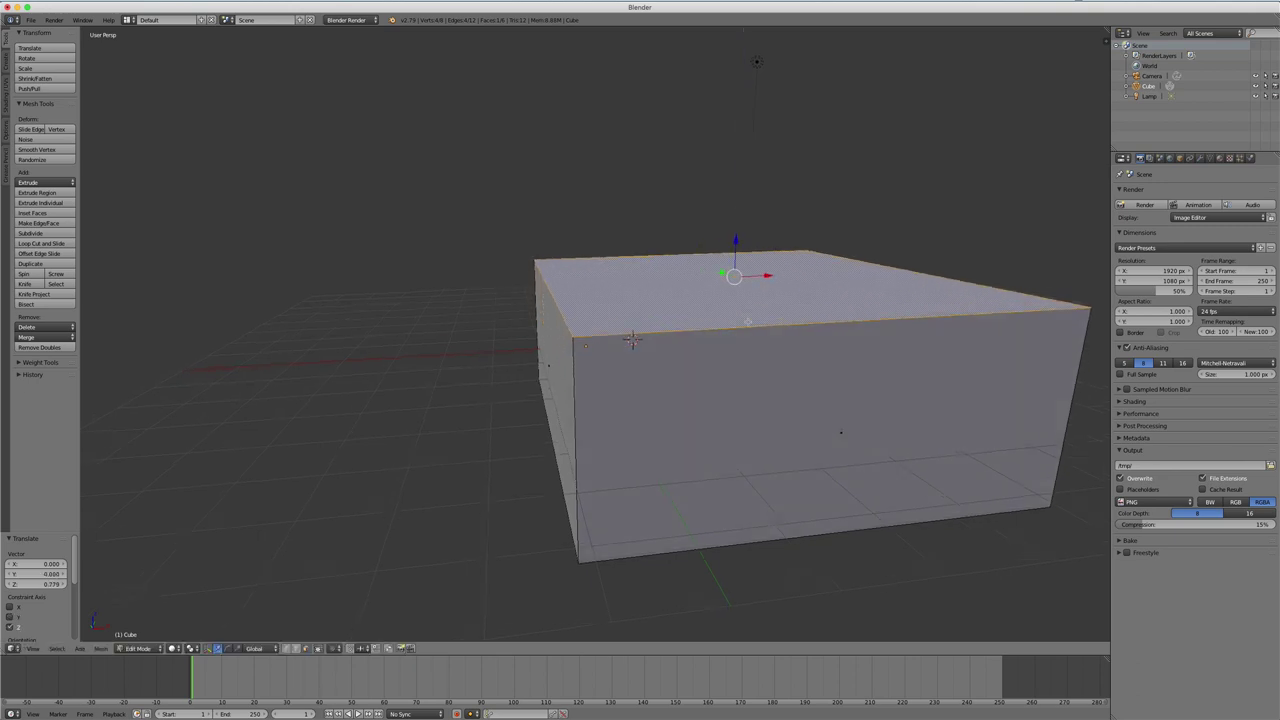
- Push the end face further out along X, then select the top face
middle_drag(640, 290, 548, 245)
key(Return)
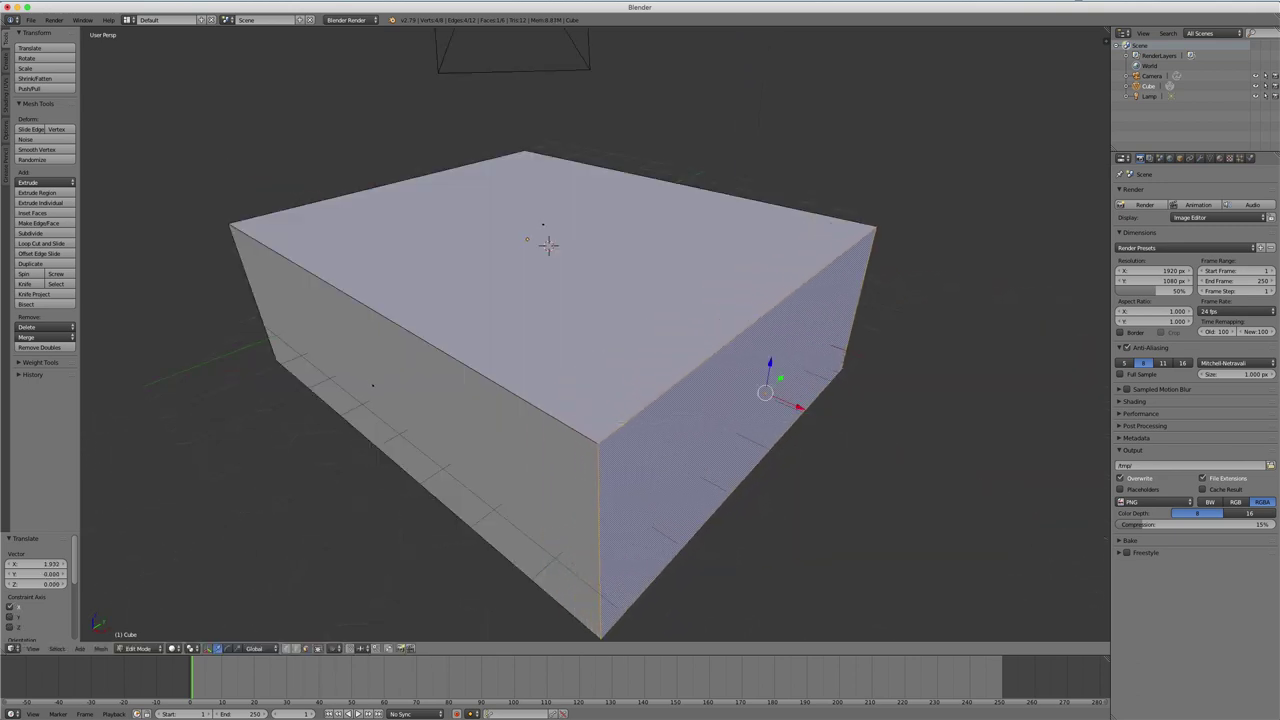
mouse_move(760, 400)
middle_down()
mouse_move(634, 423)
mouse_move(646, 383)
mouse_move(626, 351)
middle_up()
scroll(646, 383, down, 3)
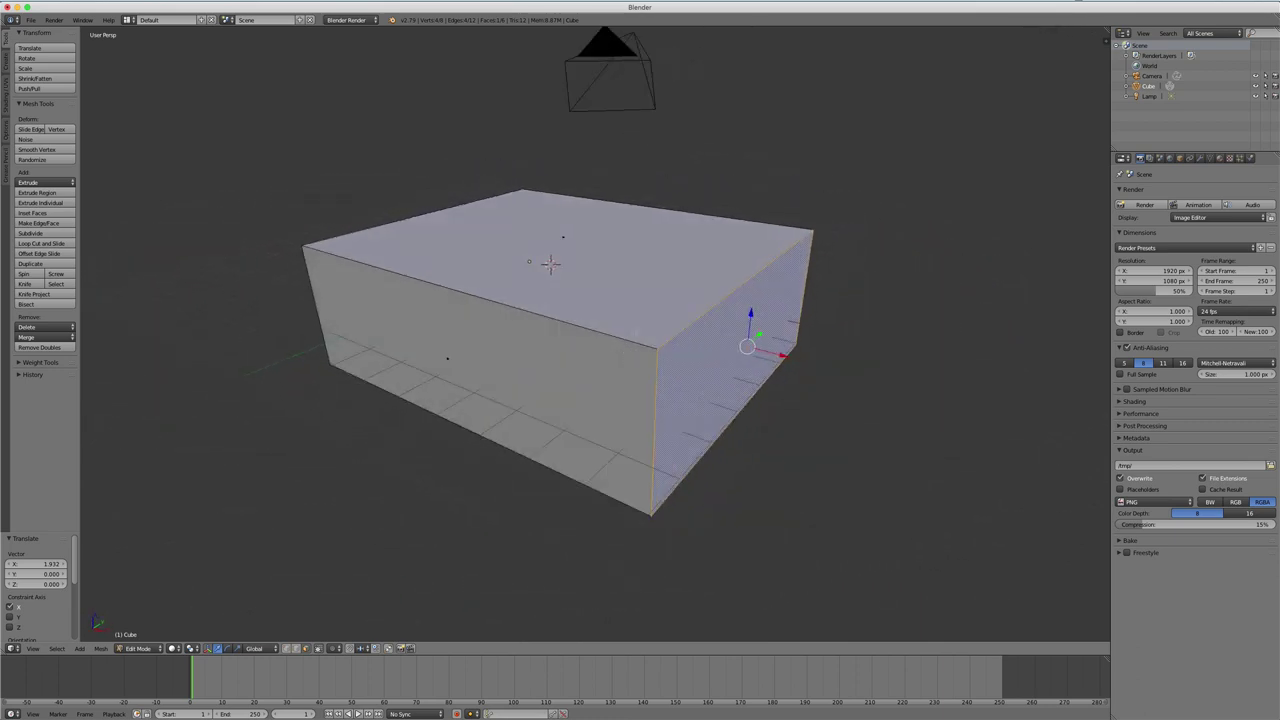
right_click(613, 299)
middle_drag(613, 299, 618, 357)
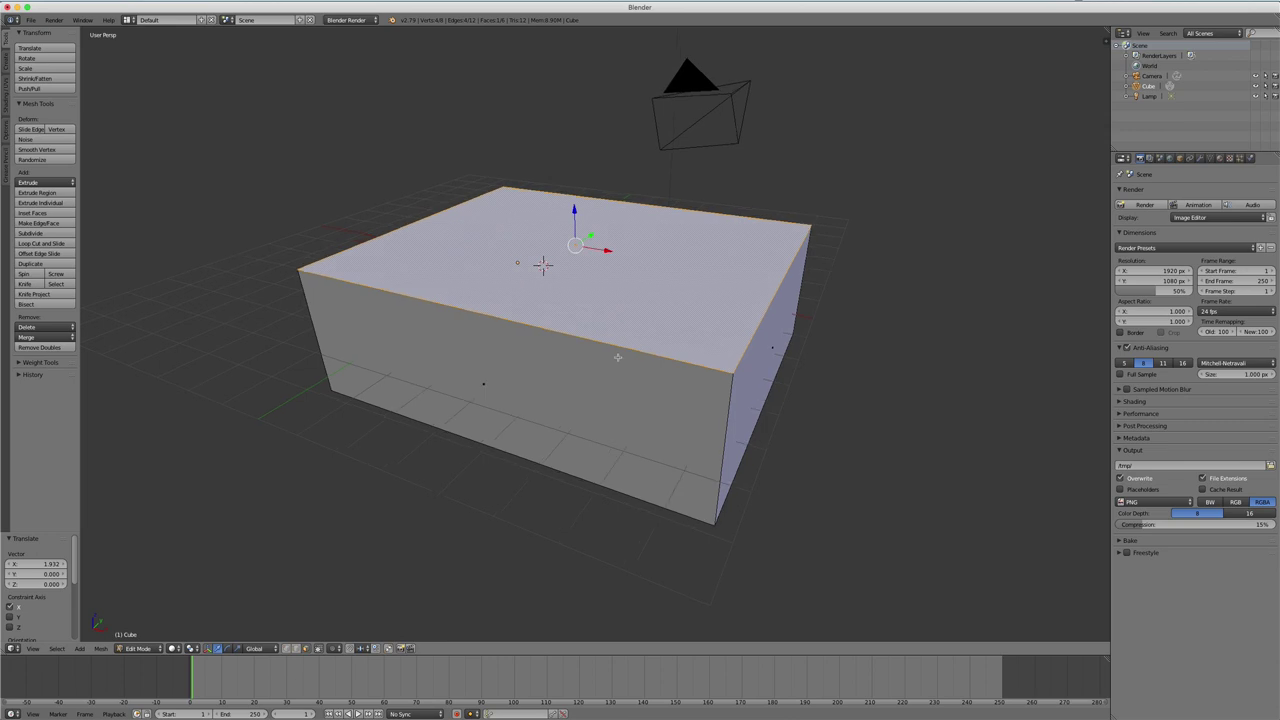
- Delete the top face to open the box
key(x)
click(597, 284)
middle_drag(597, 284, 594, 361)
- Add two horizontal and two vertical edge loops around the walls
key(ctrl+r)
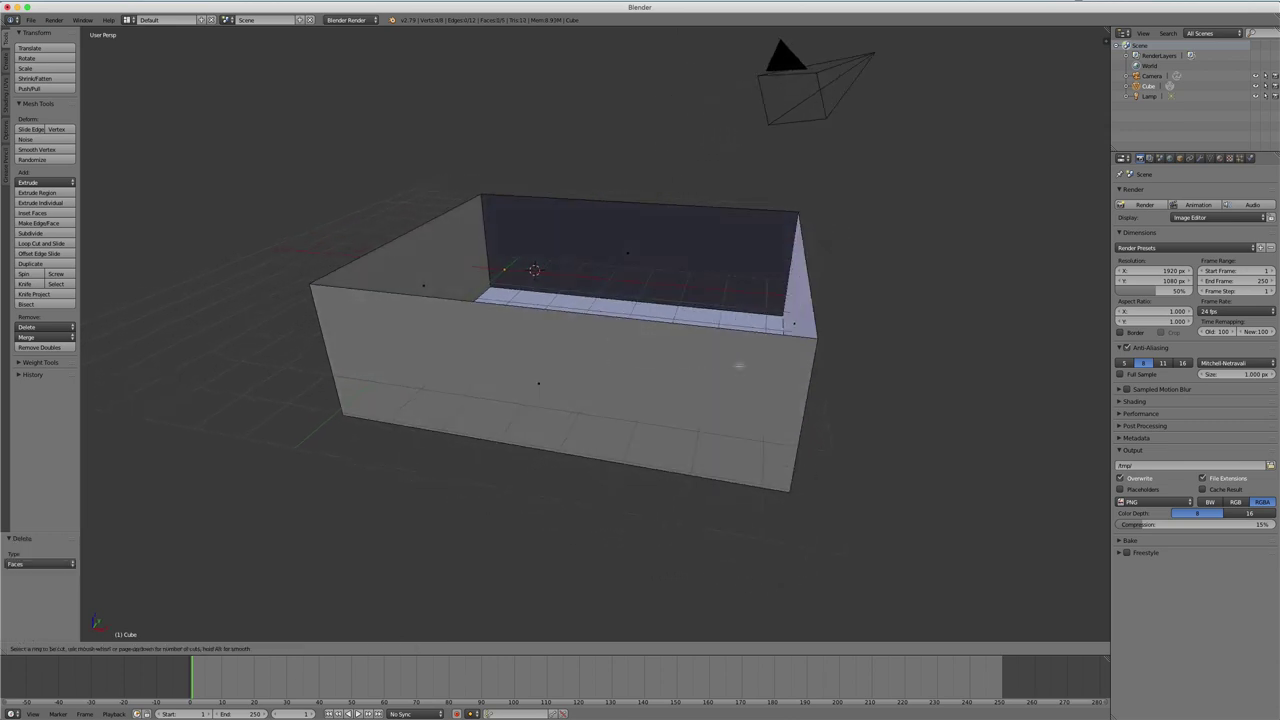
scroll(792, 371, up, 1)
click(800, 375)
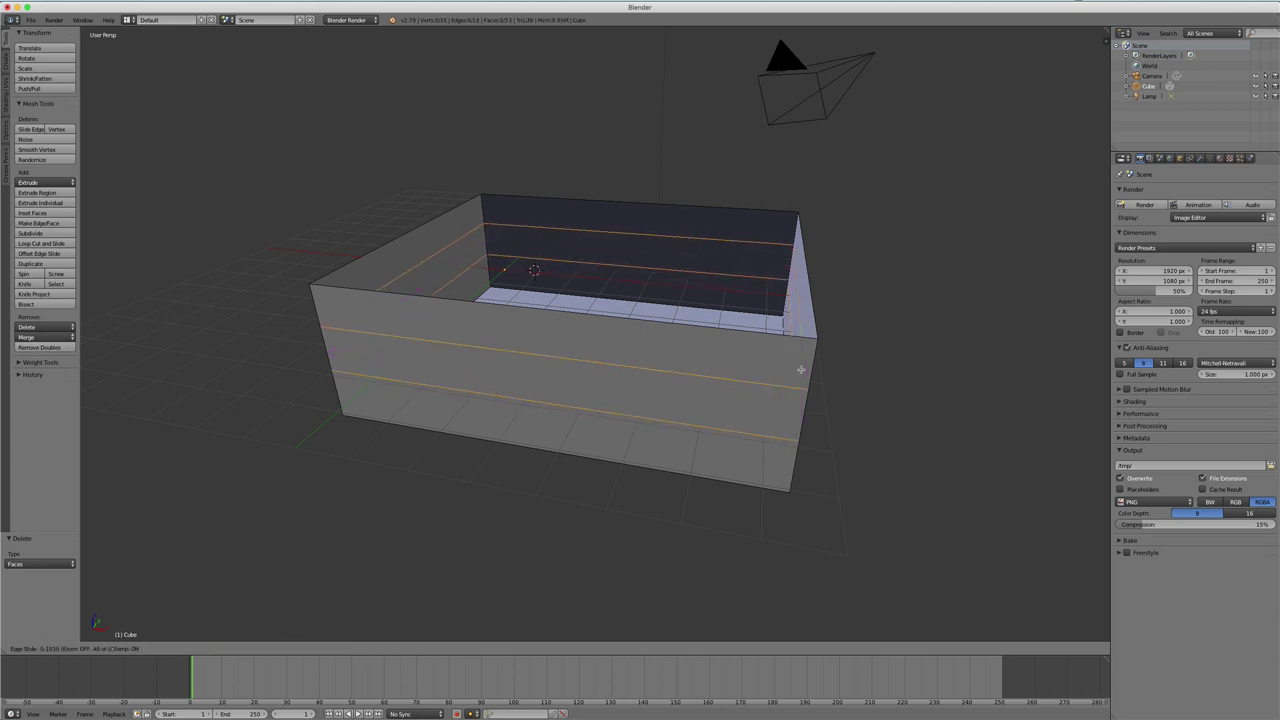
click(585, 351)
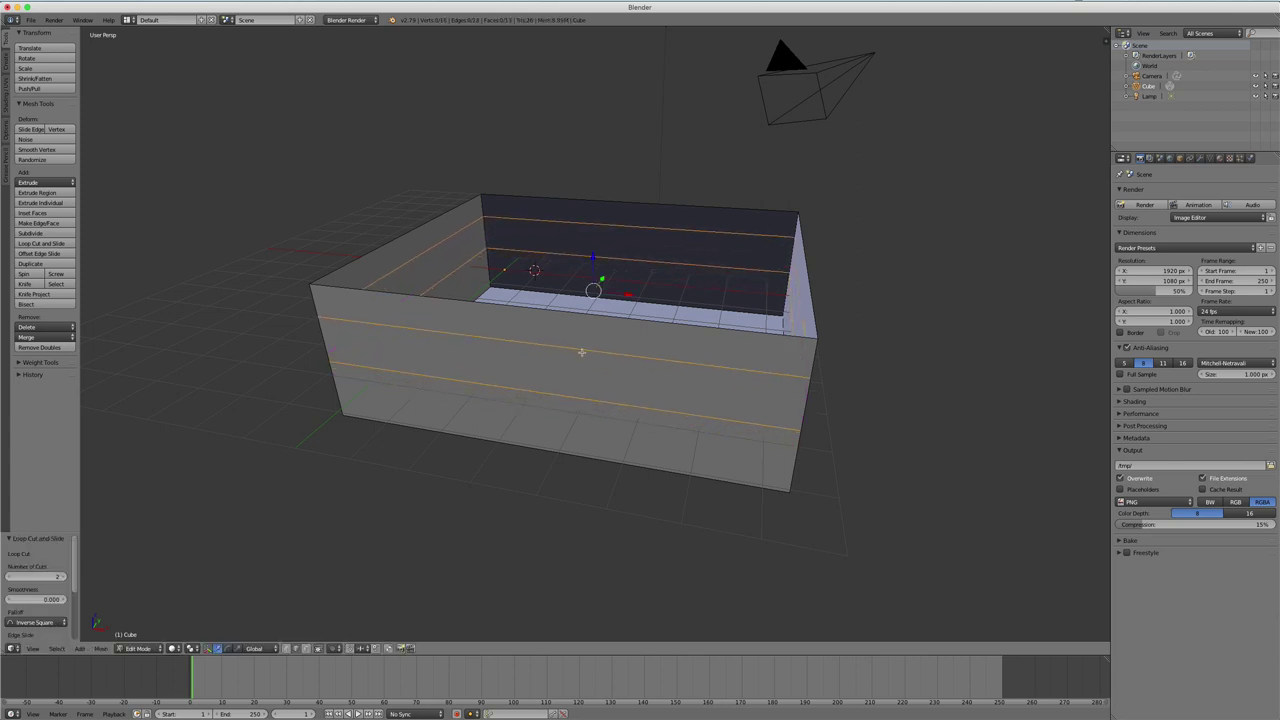
key(ctrl+r)
click(583, 353)
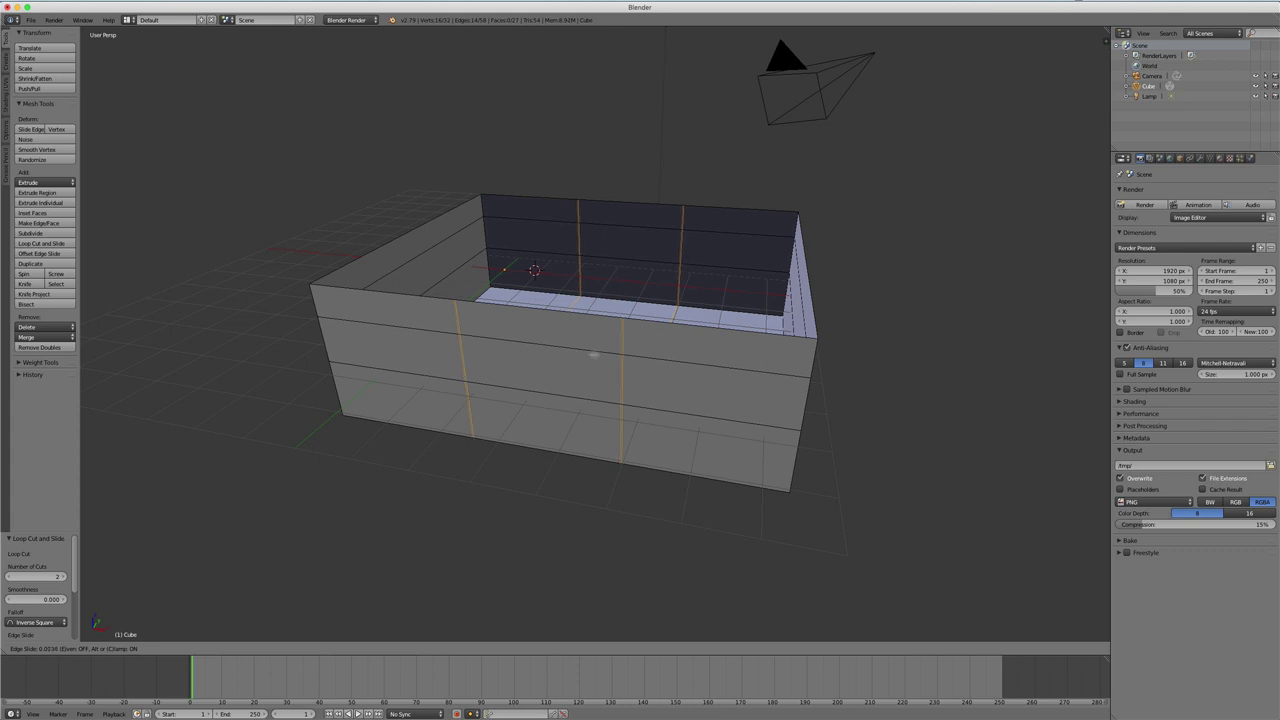
click(700, 366)
- Cut two more vertical loops on the side wall and slide the right-hand one sideways
middle_drag(700, 367, 557, 353)
key(ctrl+r)
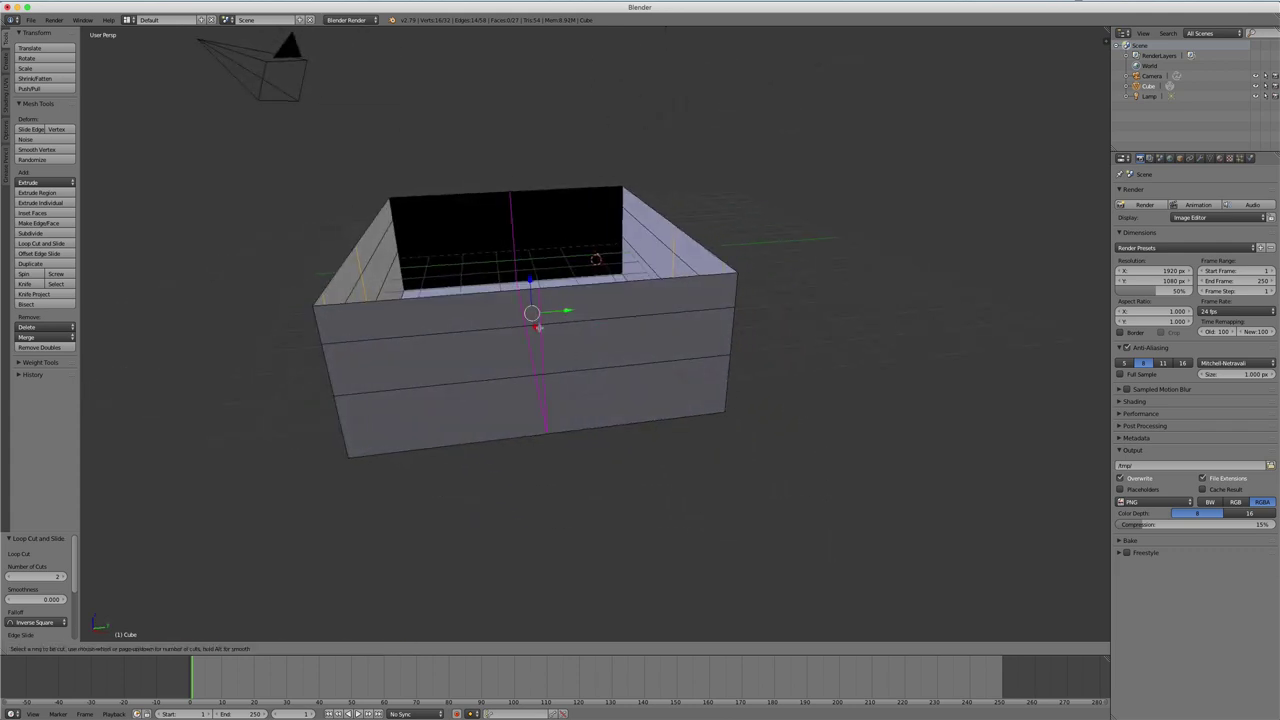
click(539, 325)
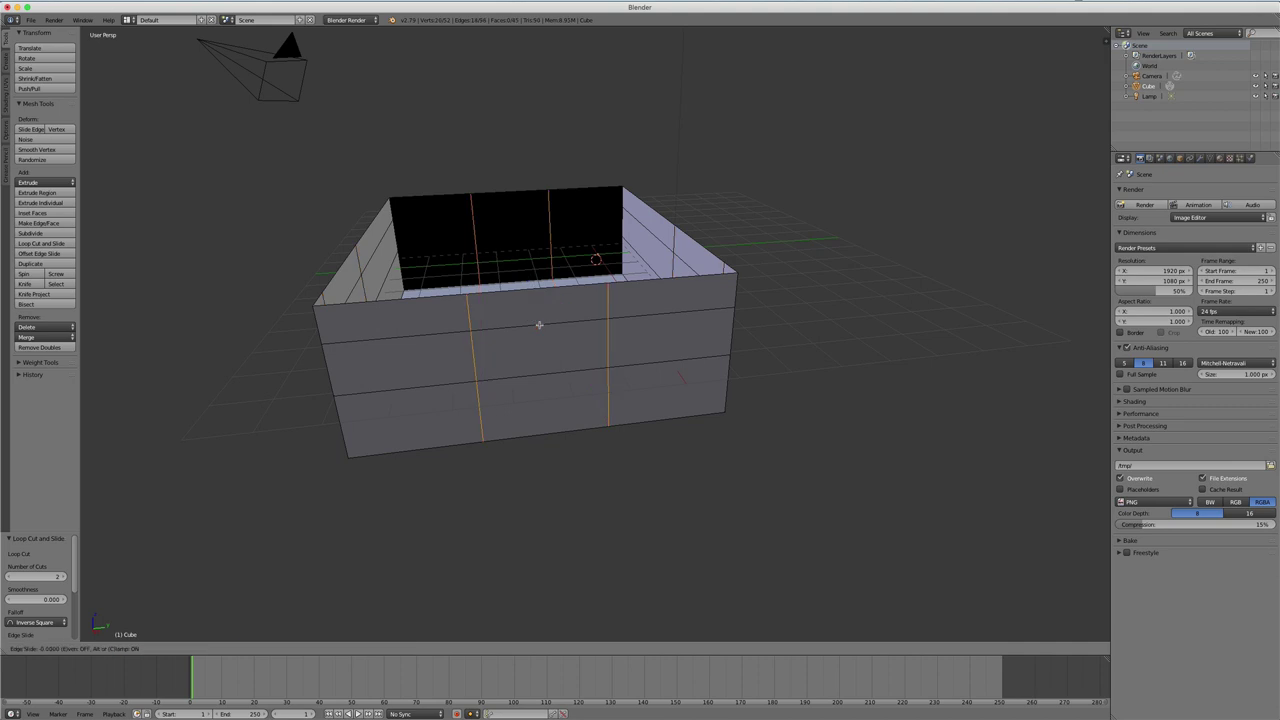
click(595, 329)
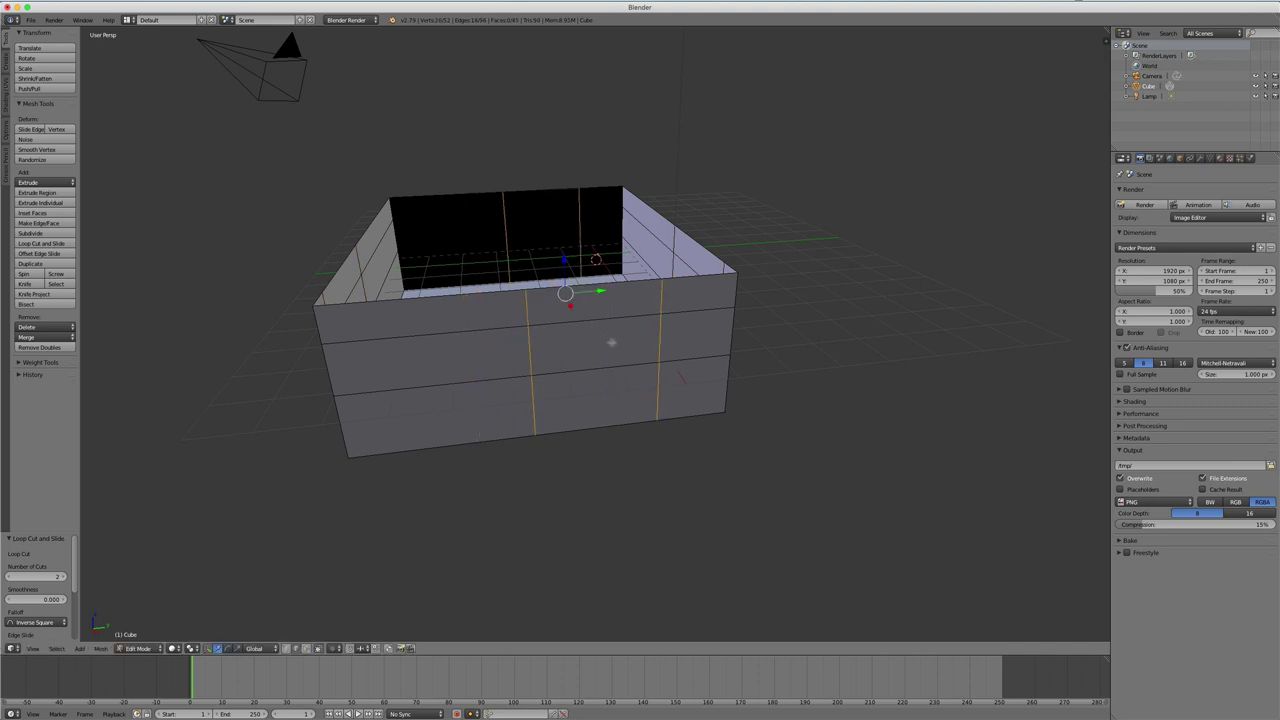
alt+click(661, 303)
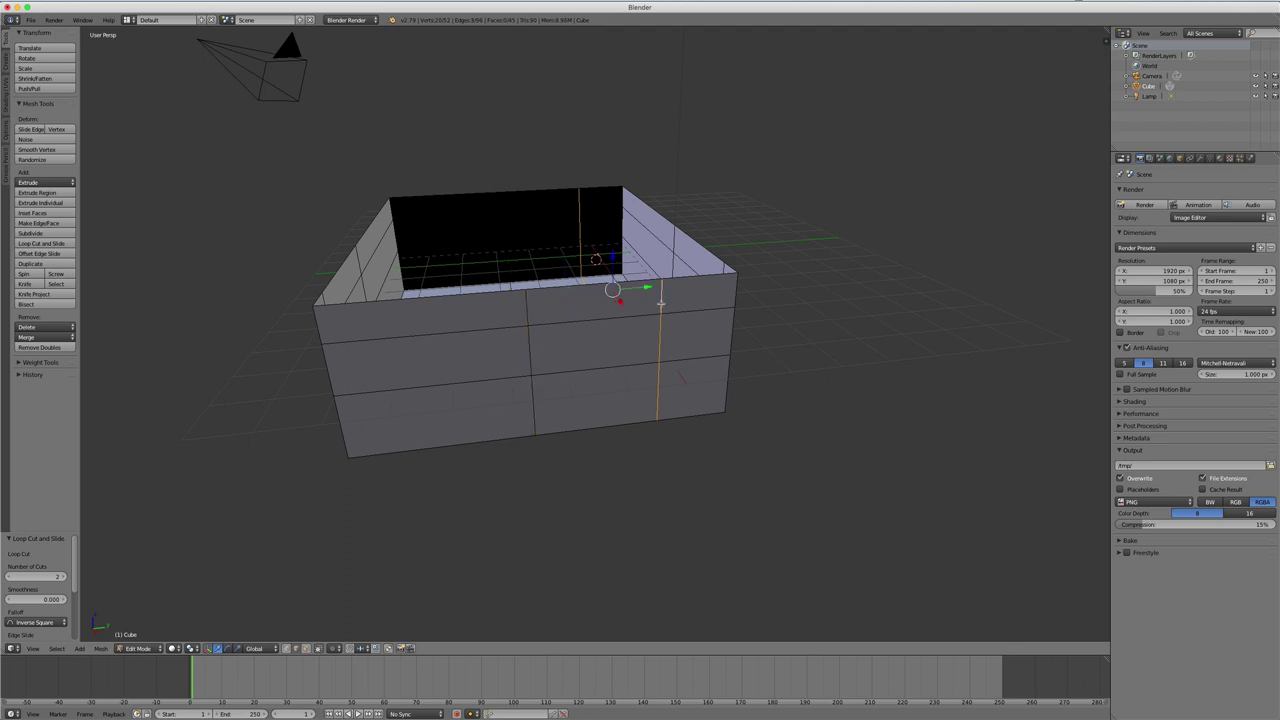
key(g)
key(g)
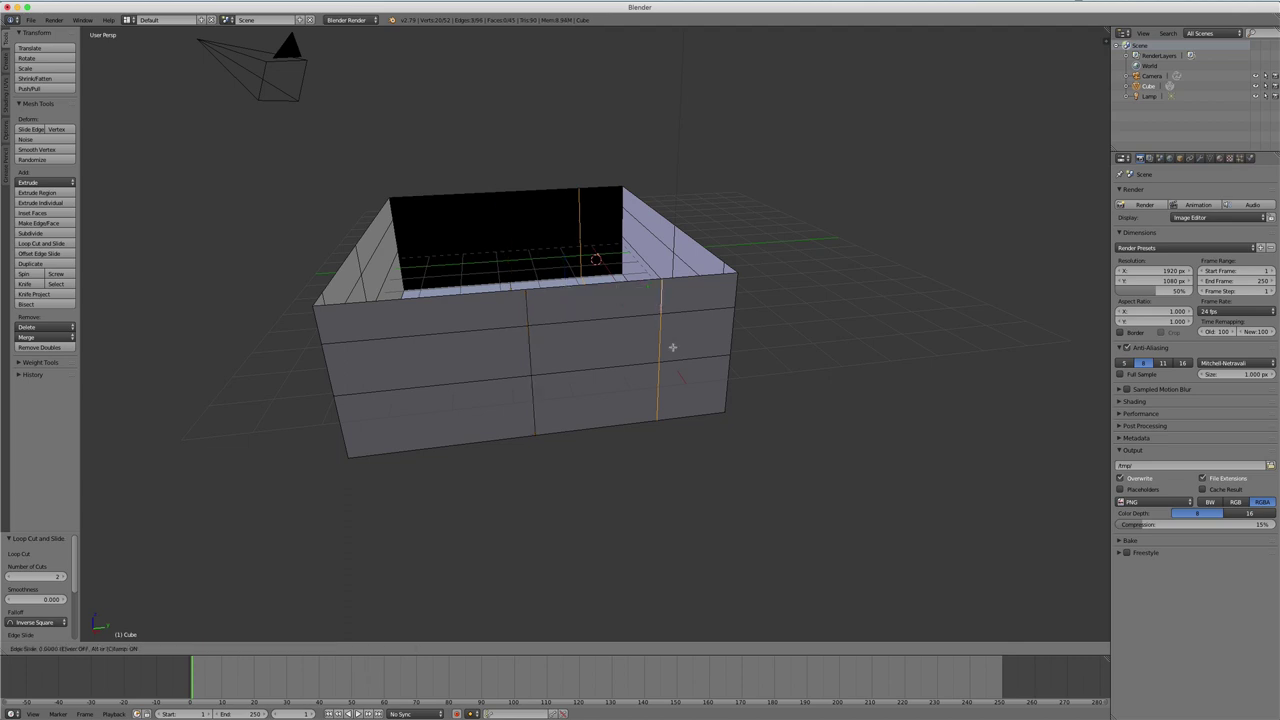
click(636, 351)
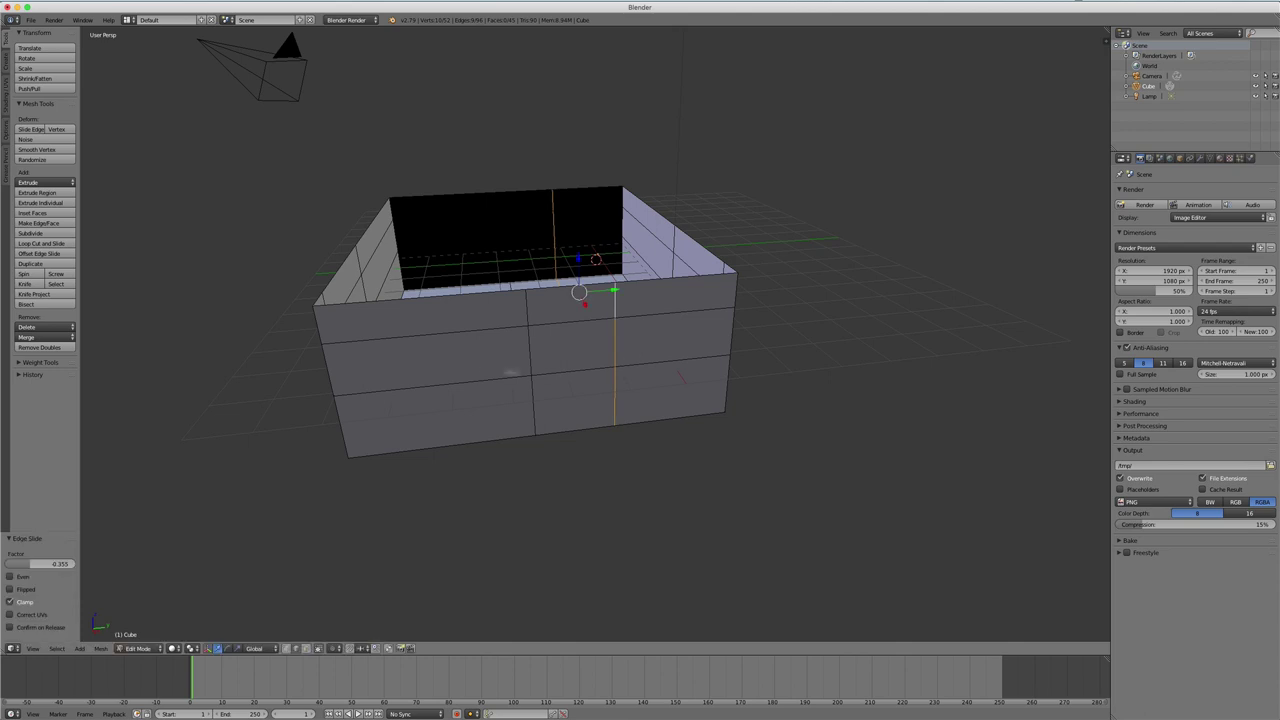
- Add two vertical loops on the front wall and slide one of them sideways
mouse_move(512, 373)
middle_down()
mouse_move(580, 371)
mouse_move(570, 375)
middle_up()
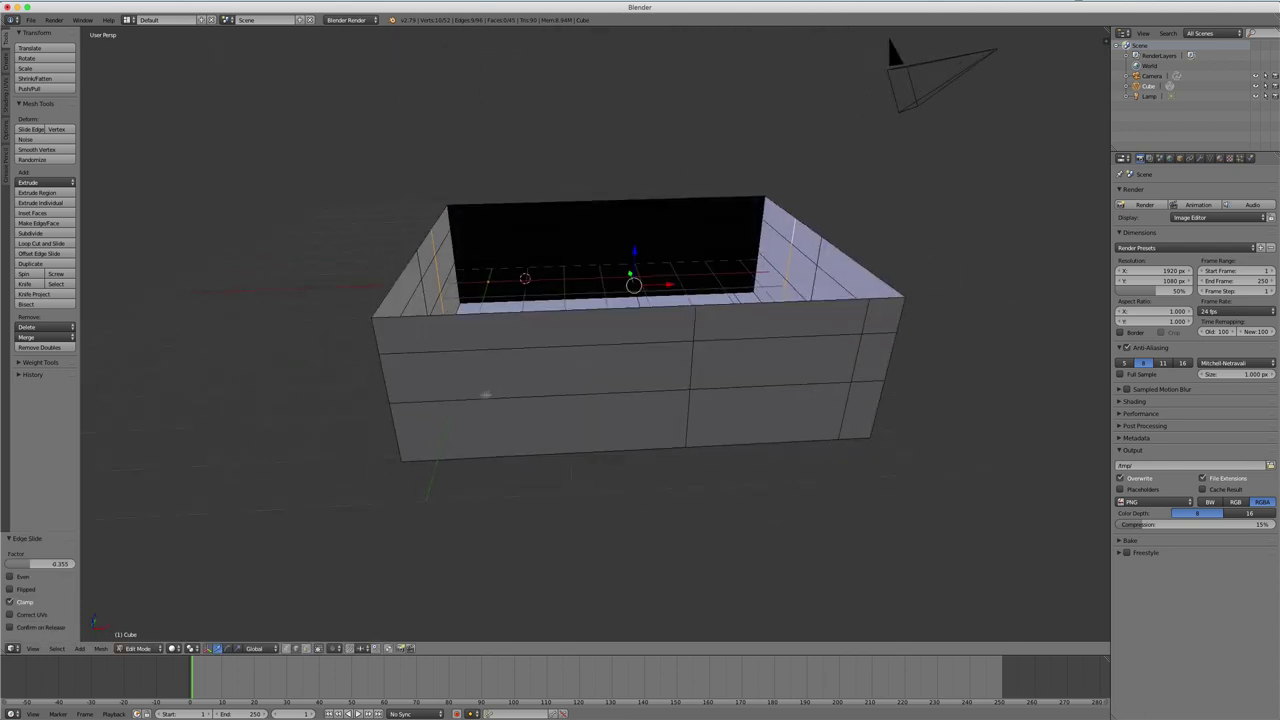
key(ctrl+r)
scroll(468, 397, up, 1)
click(460, 397)
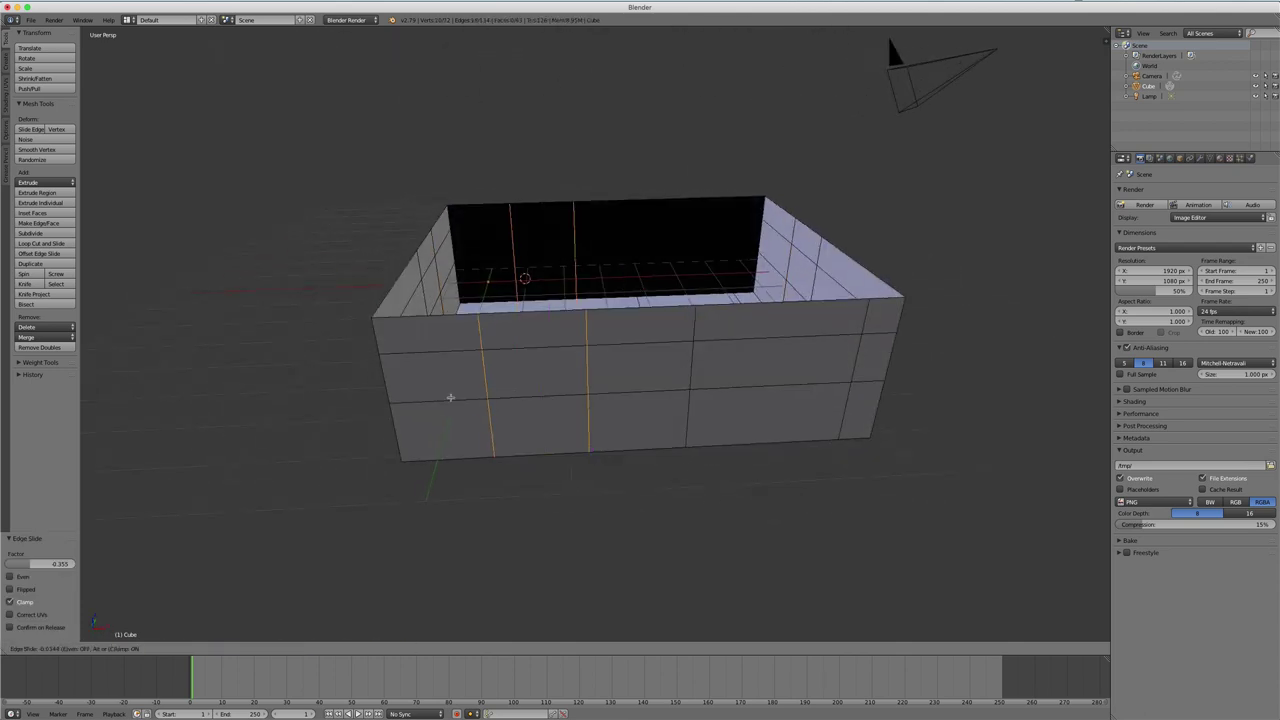
click(416, 397)
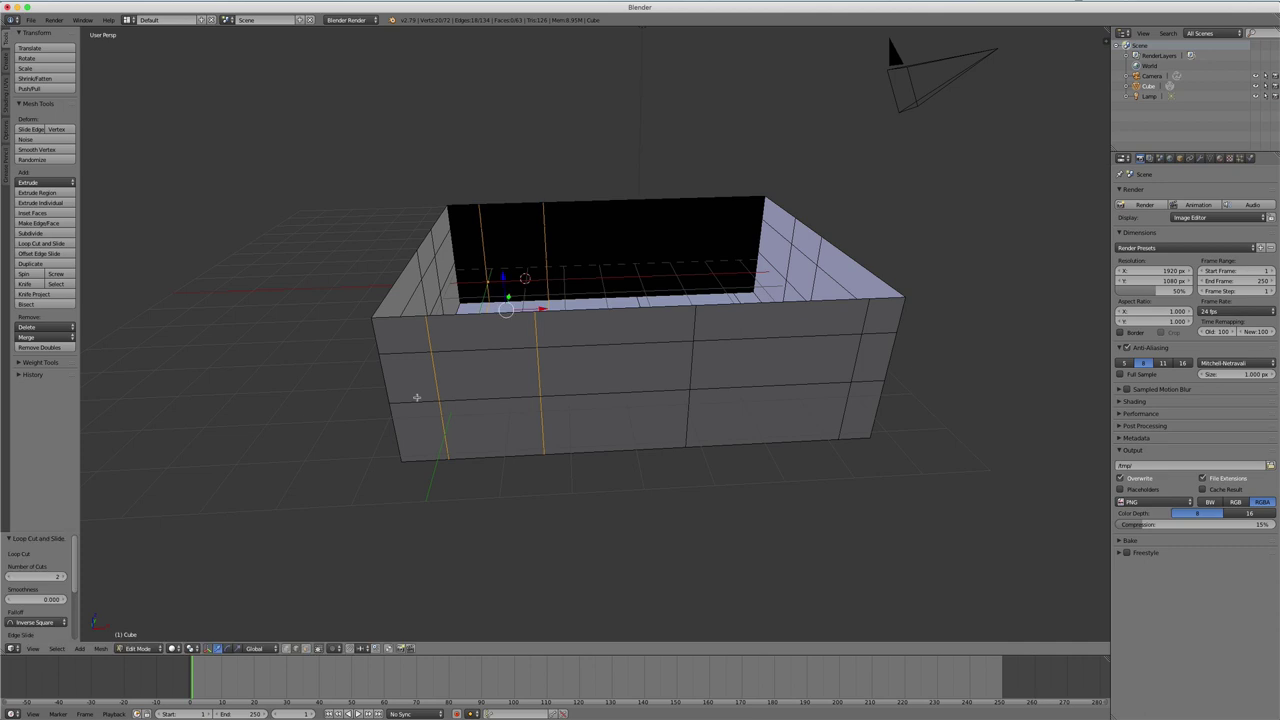
alt+right_click(538, 378)
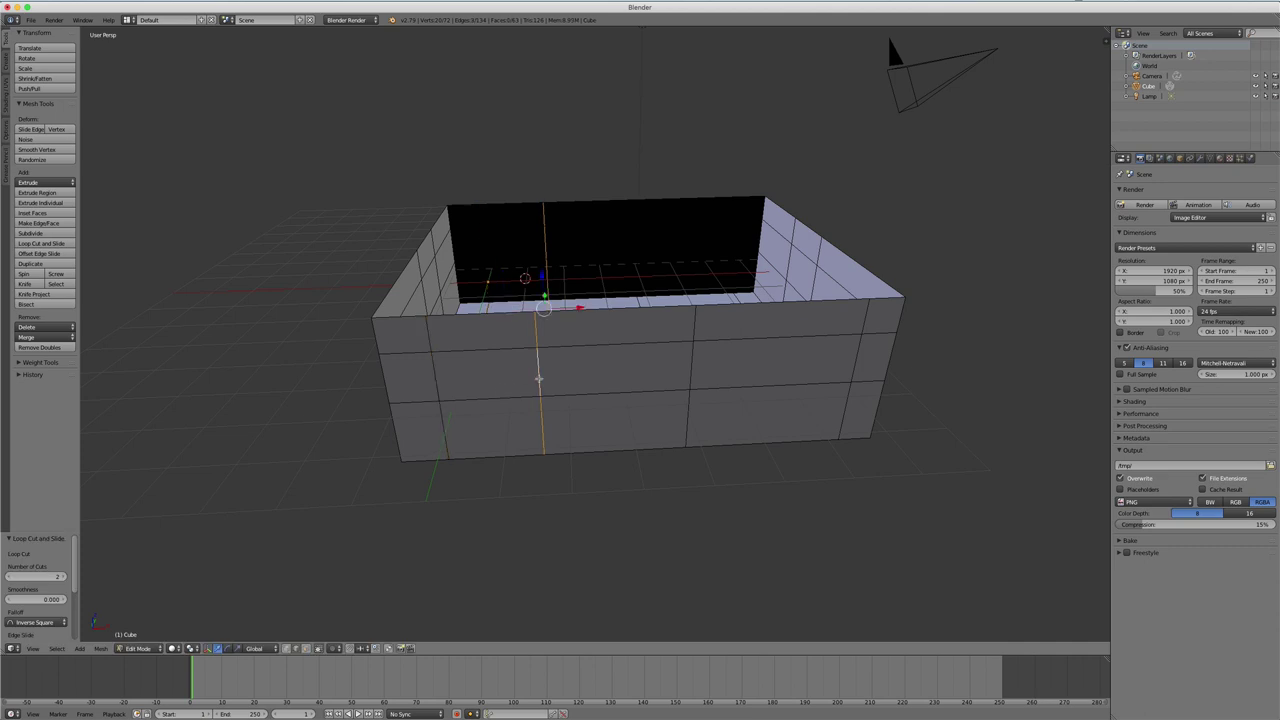
key(g)
key(g)
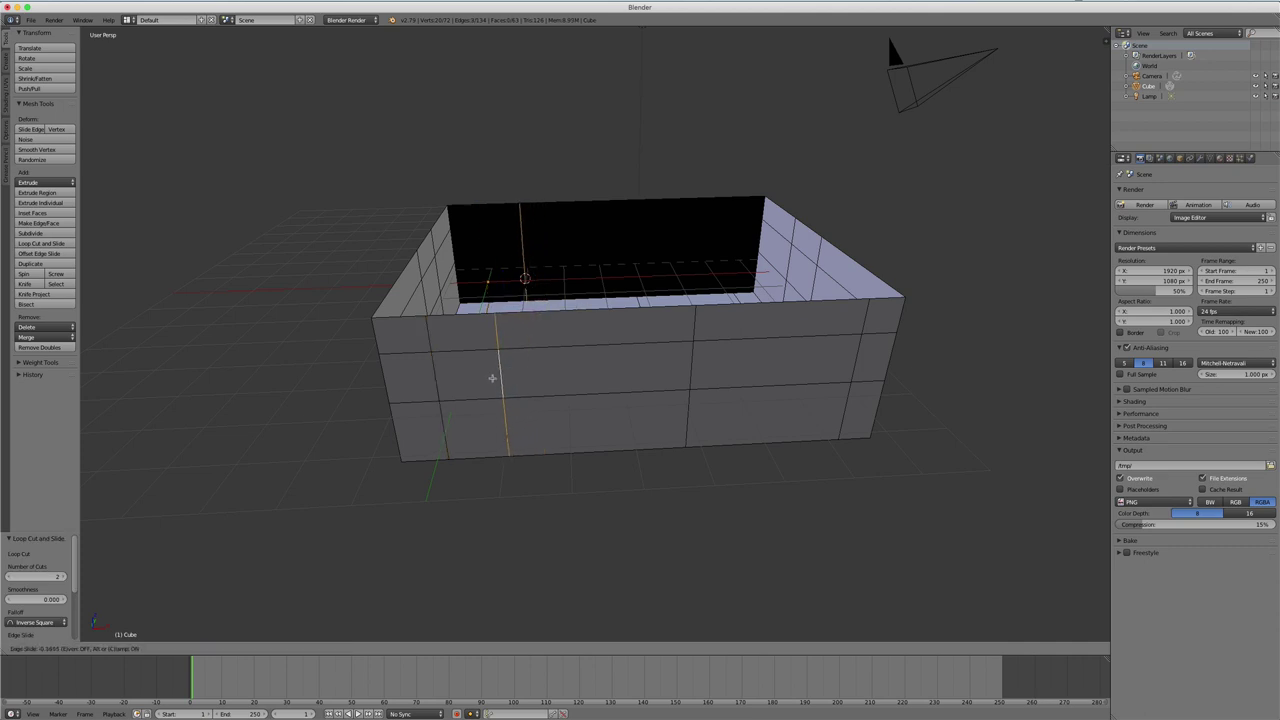
- Fix the loop's position, then extrude three left-wall edges along Y into a new face
click(497, 372)
mouse_move(608, 363)
middle_down()
mouse_move(704, 64)
mouse_move(344, 287)
middle_up()
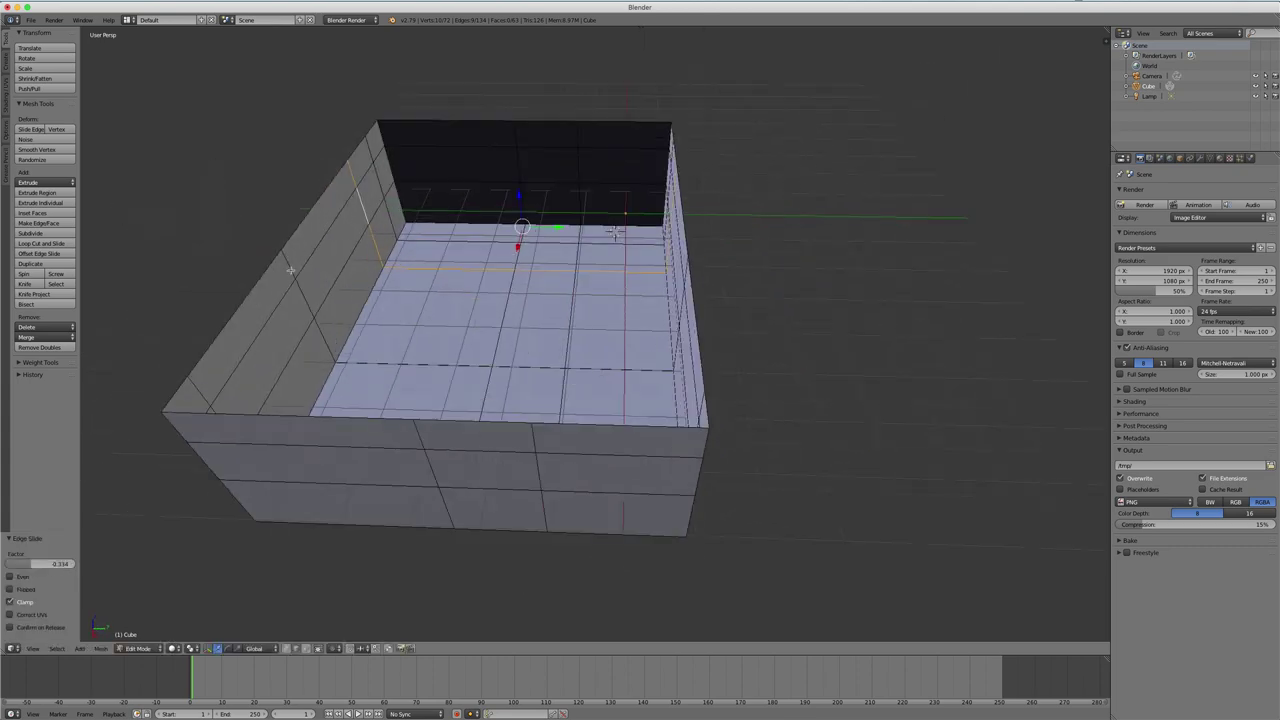
right_click(290, 268)
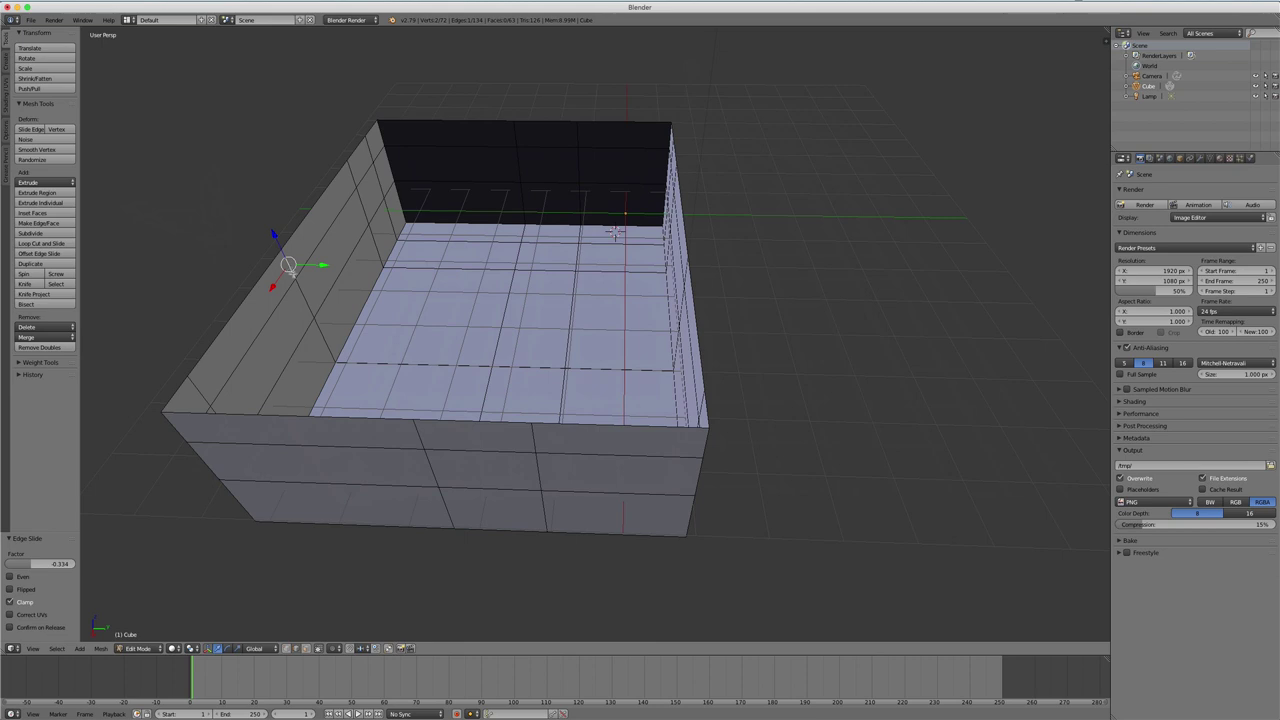
shift+right_click(302, 300)
shift+right_click(321, 340)
key(e)
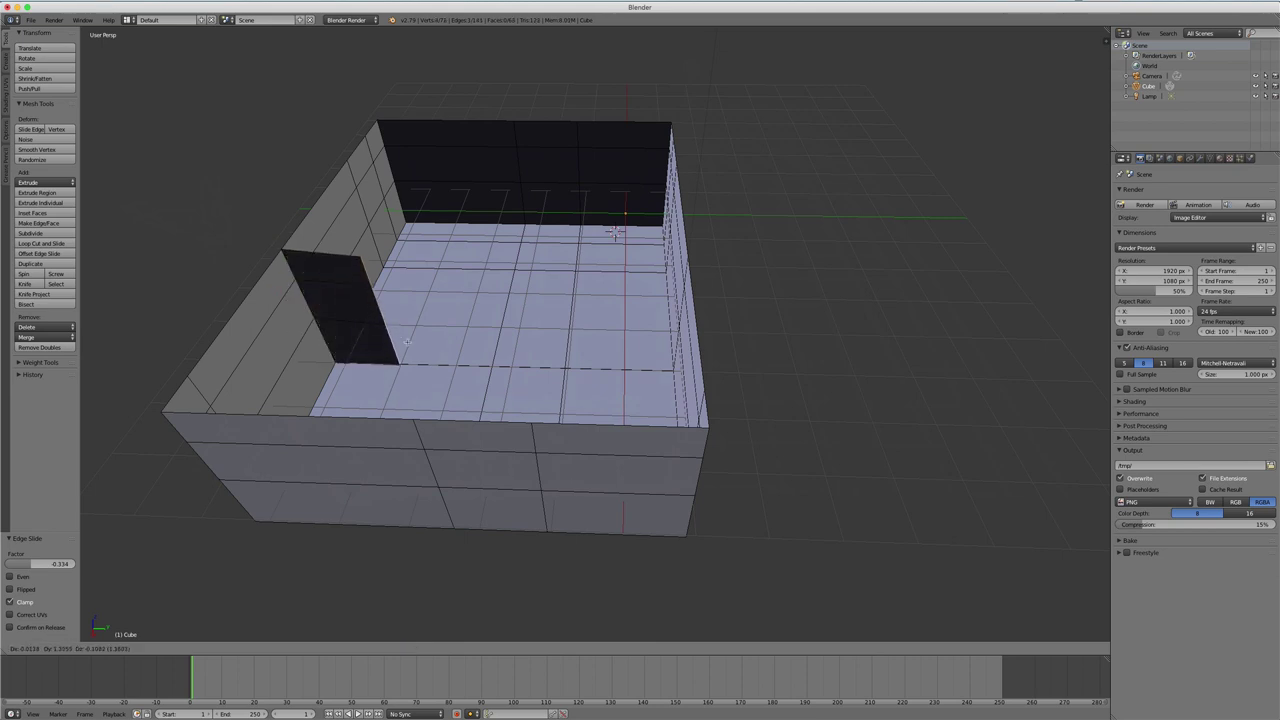
key(y)
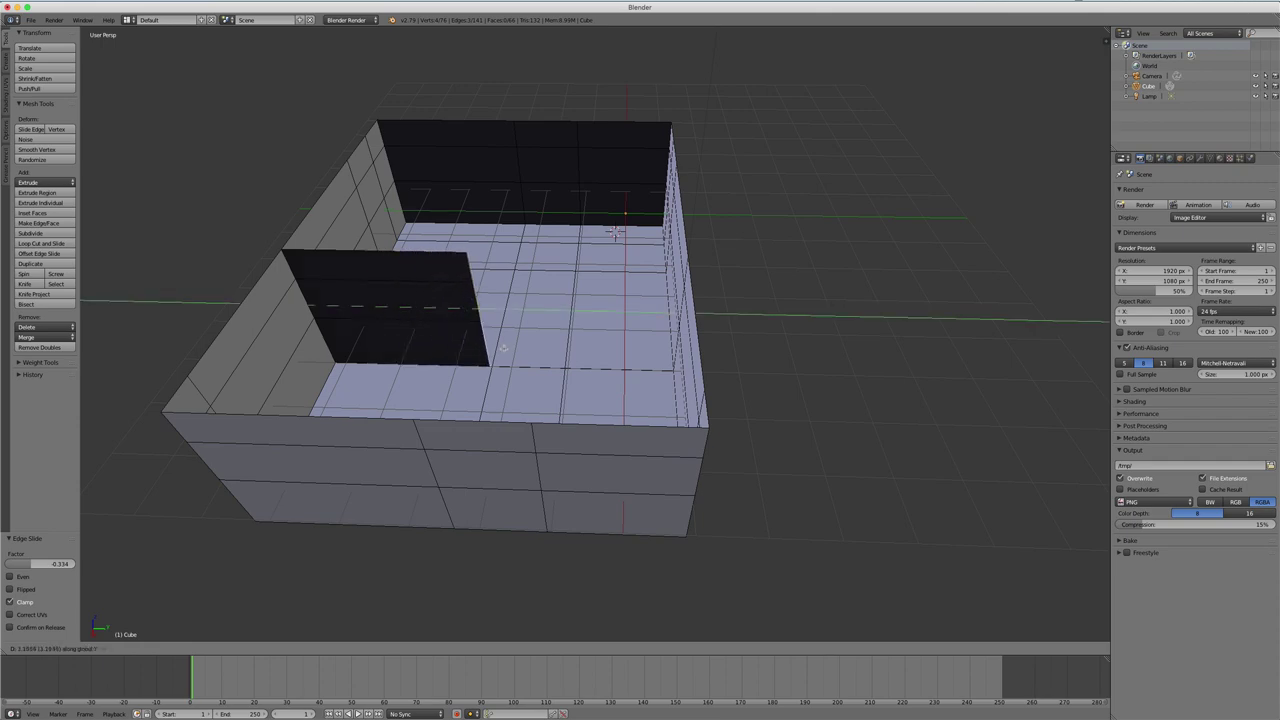
click(614, 234)
- Extrude the selected wall face along X to form the first interior wall piece
mouse_move(614, 234)
middle_down()
mouse_move(668, 256)
mouse_move(681, 280)
middle_up()
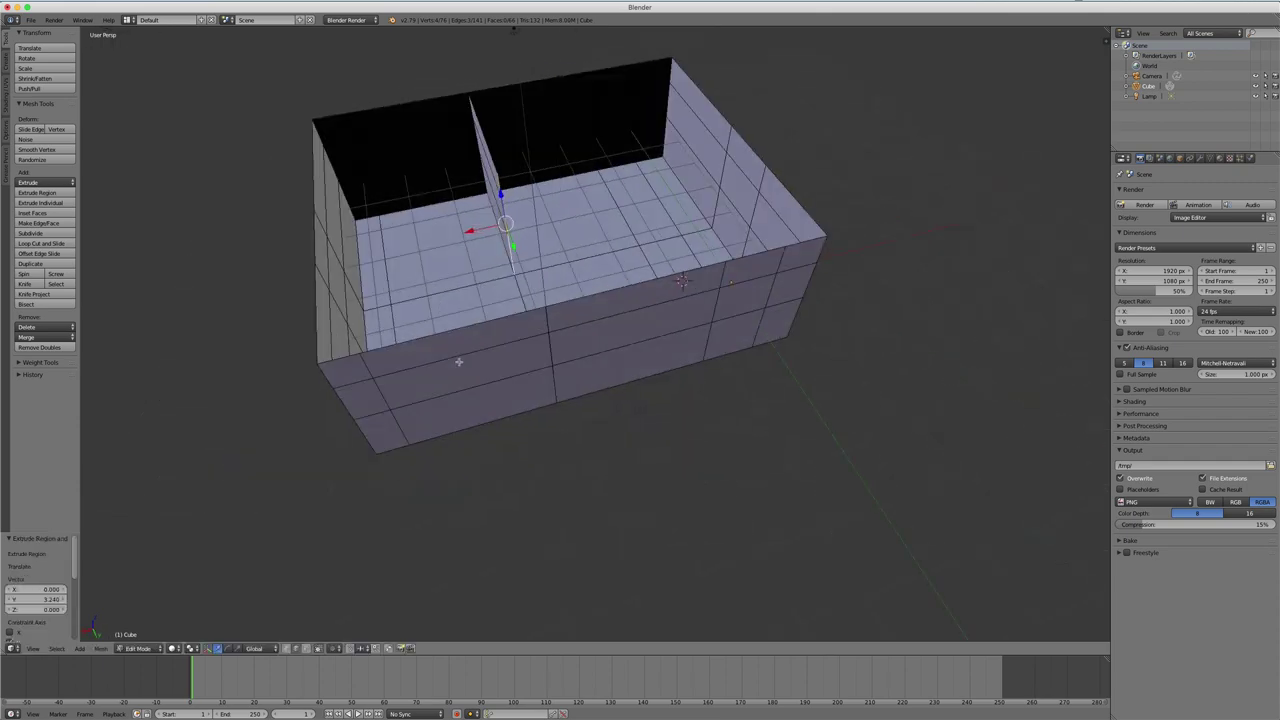
key(e)
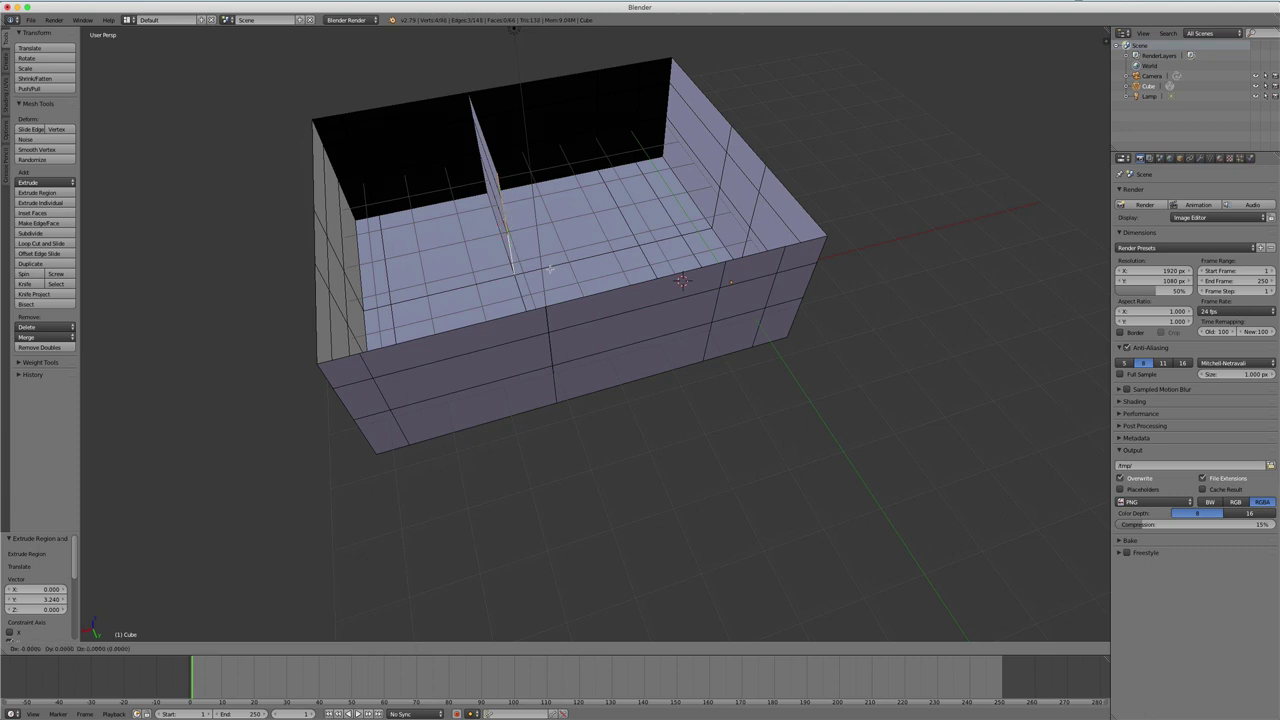
key(x)
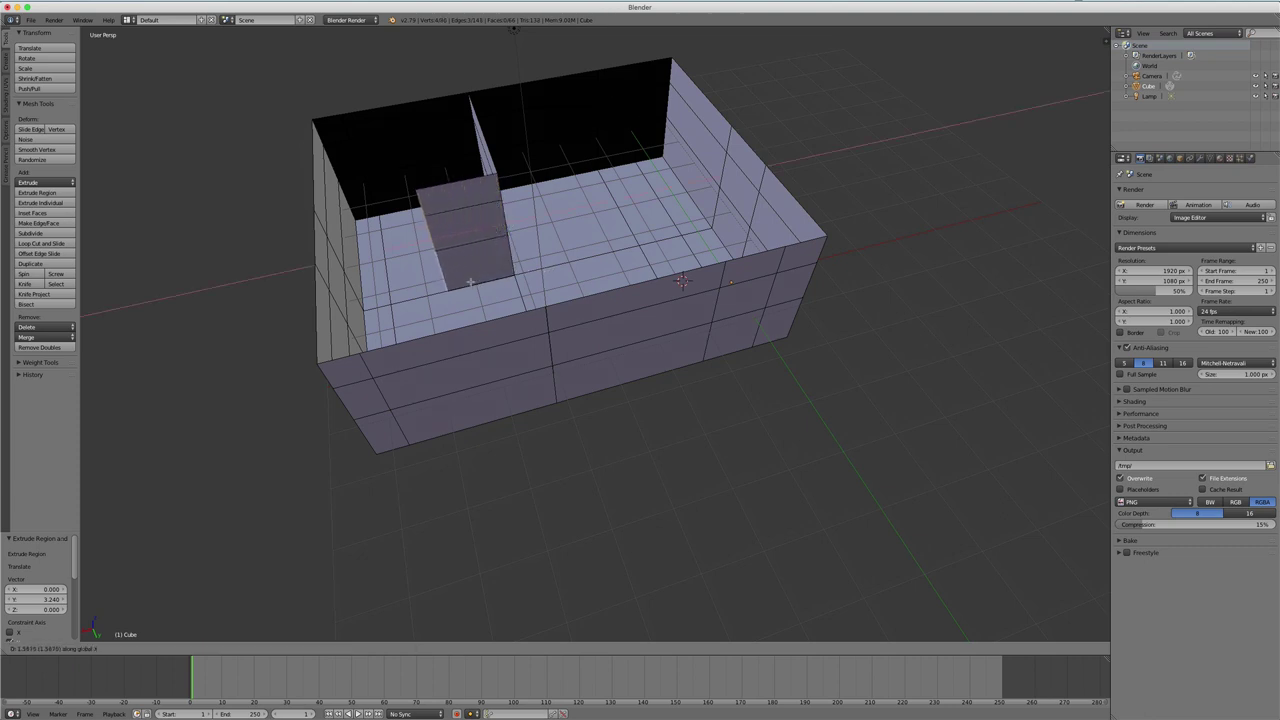
click(483, 283)
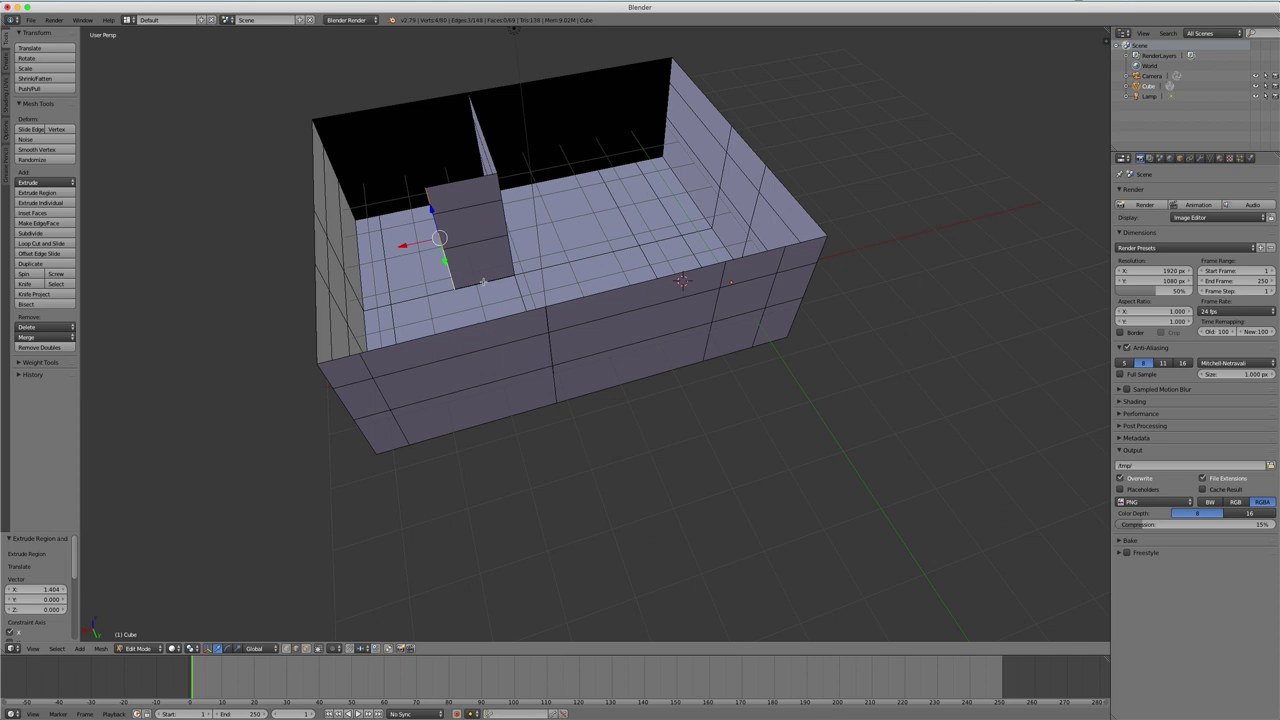
- Make a second wall piece further left along X and extrude it along X
key(e)
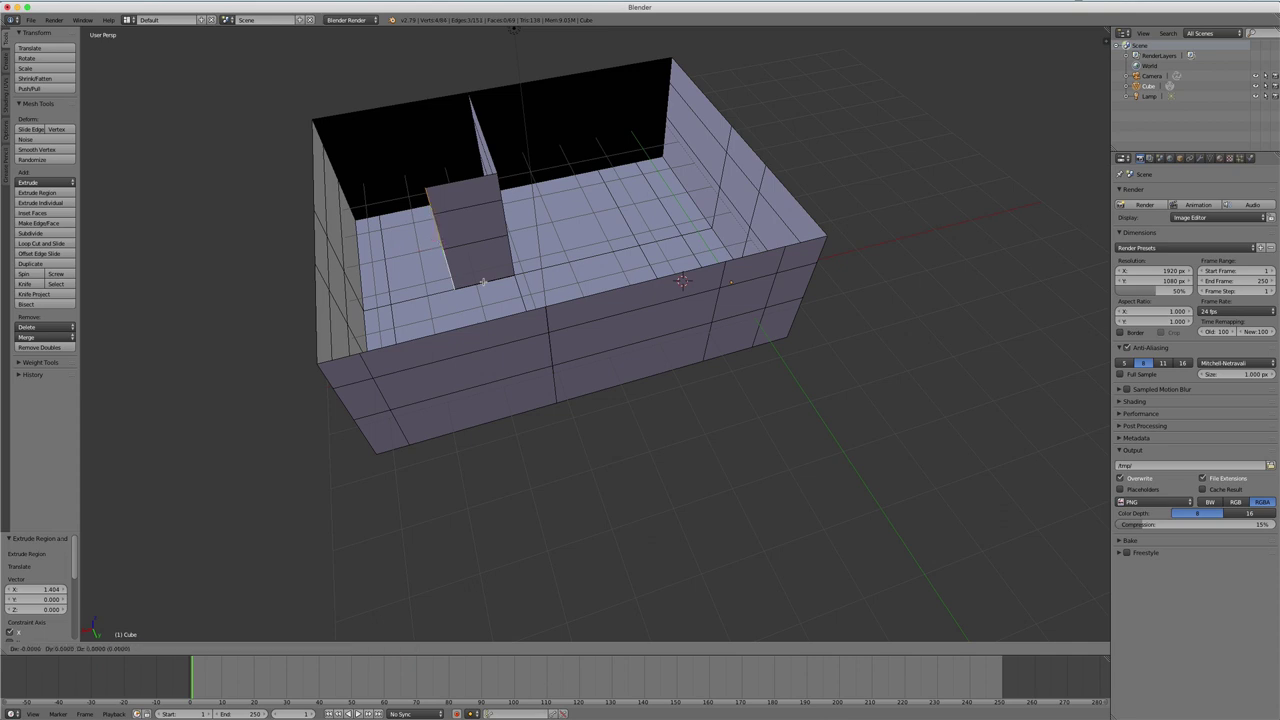
key(x)
click(435, 288)
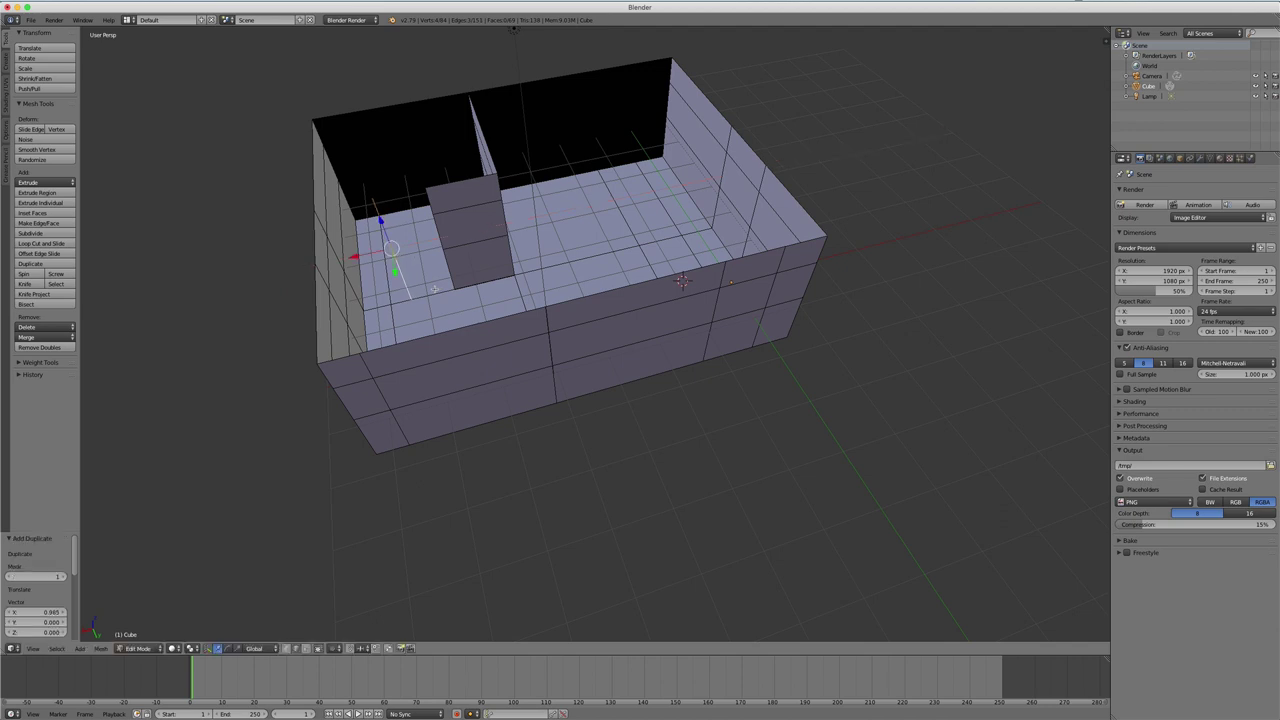
key(e)
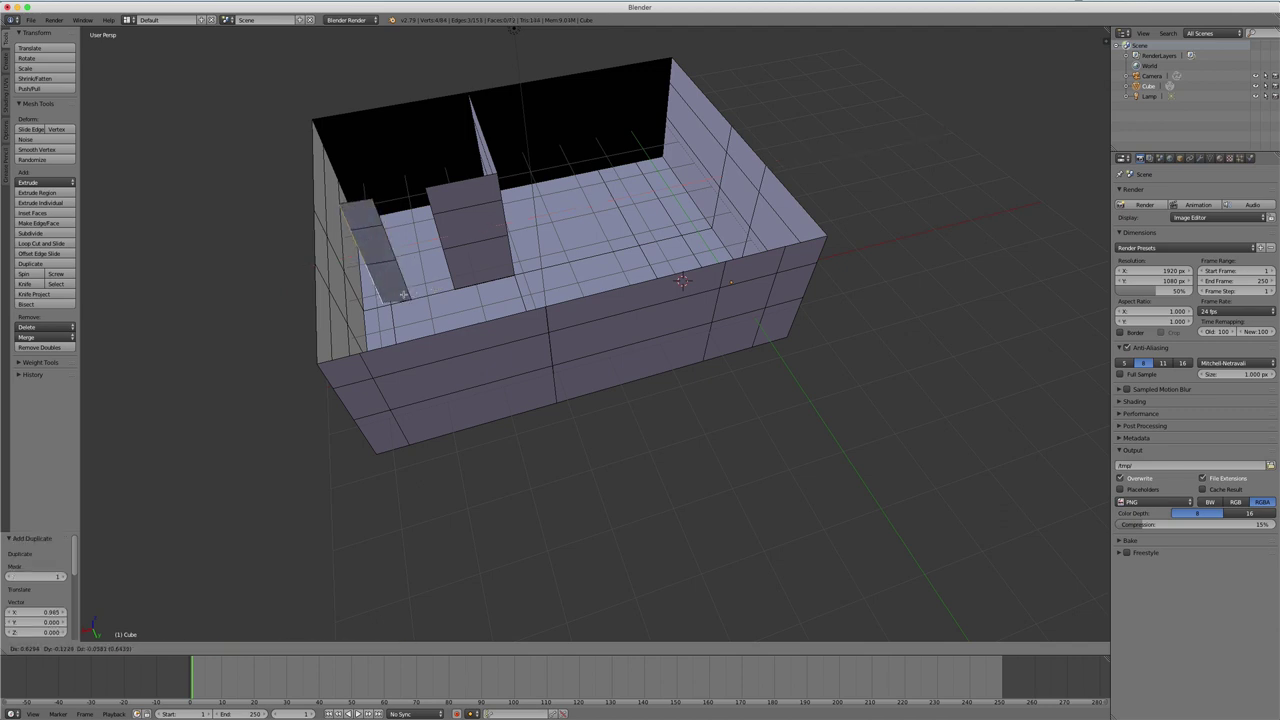
key(x)
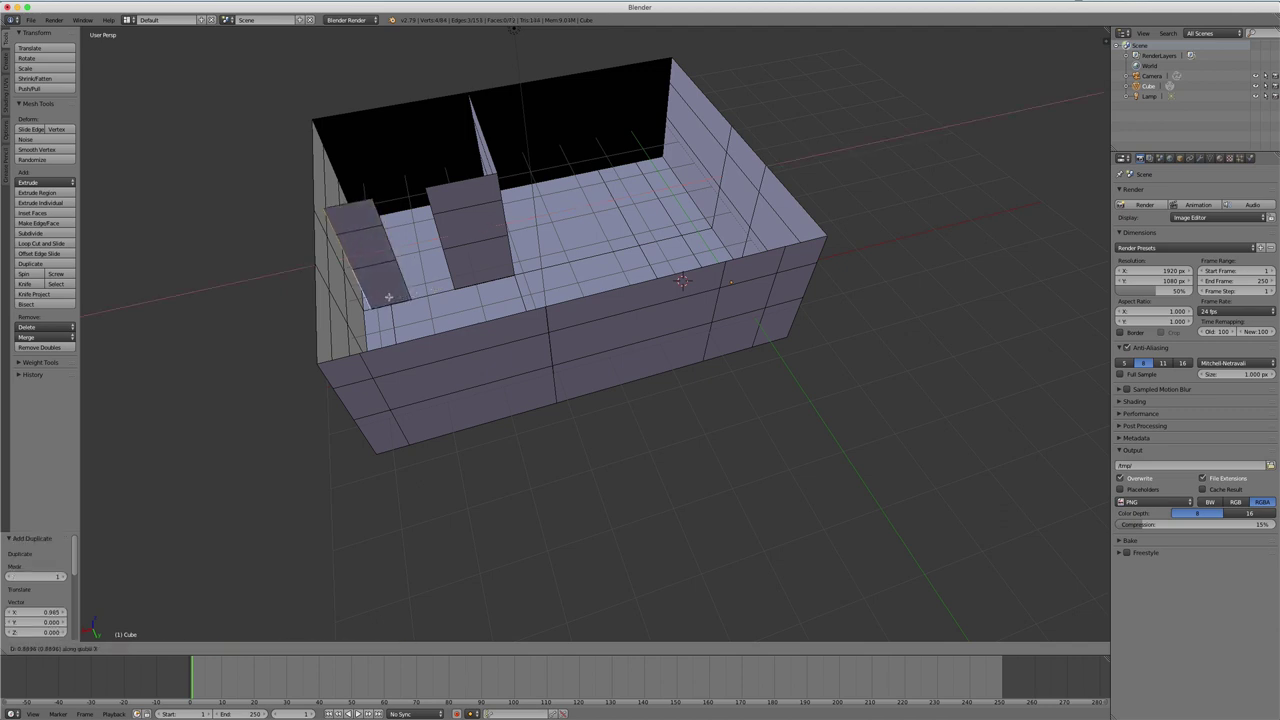
click(389, 297)
scroll(462, 267, up, 2)
- Set the snap target to Vertex so moves snap to the closest vertex
scroll(462, 267, up, 3)
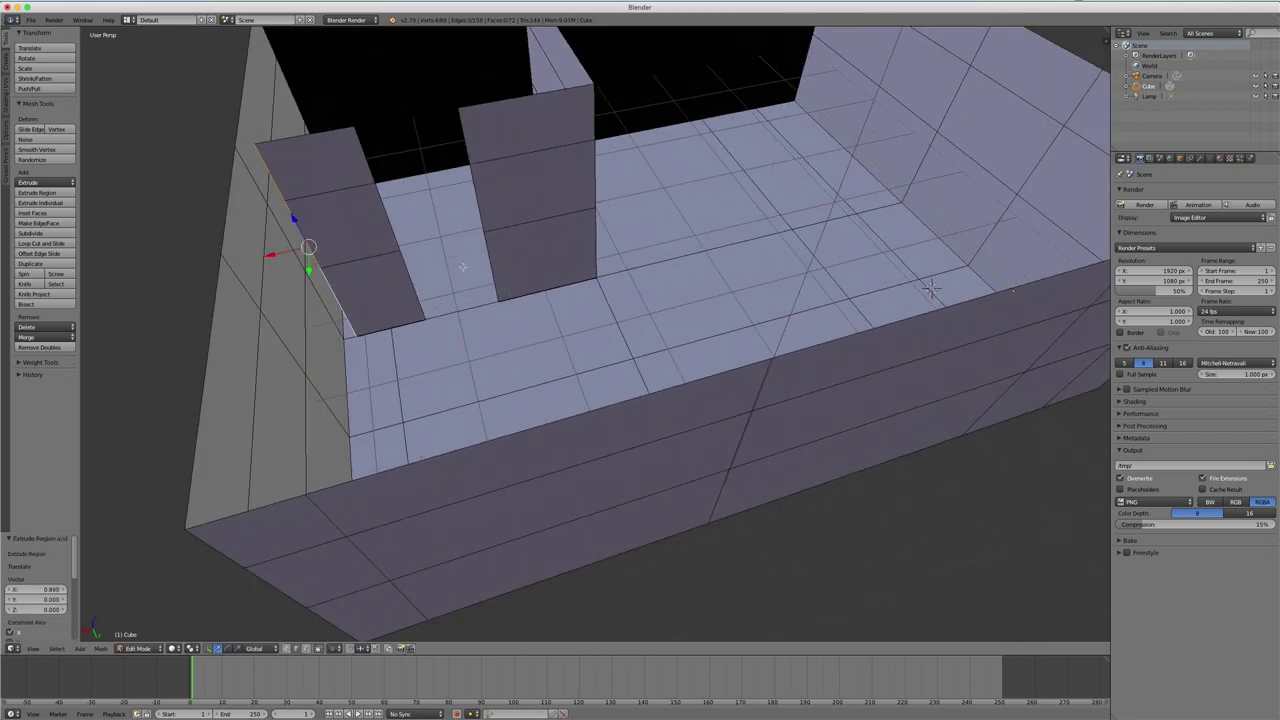
scroll(462, 267, up, 2)
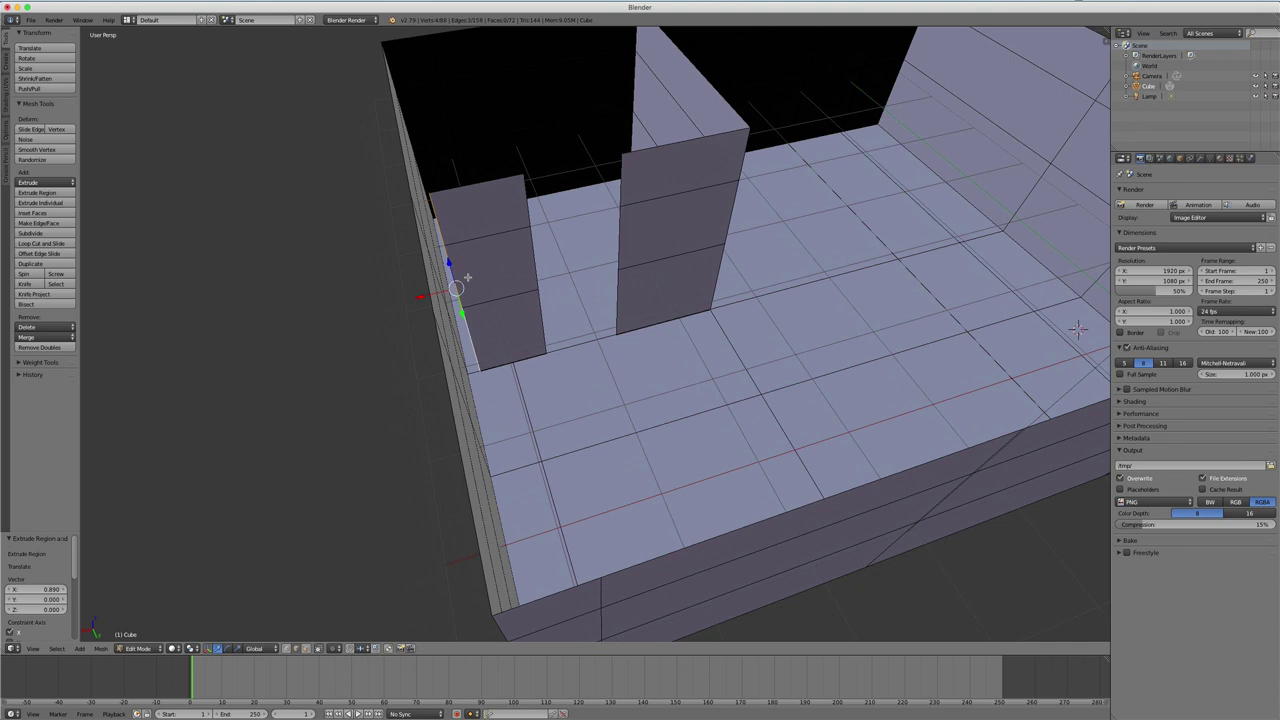
click(363, 649)
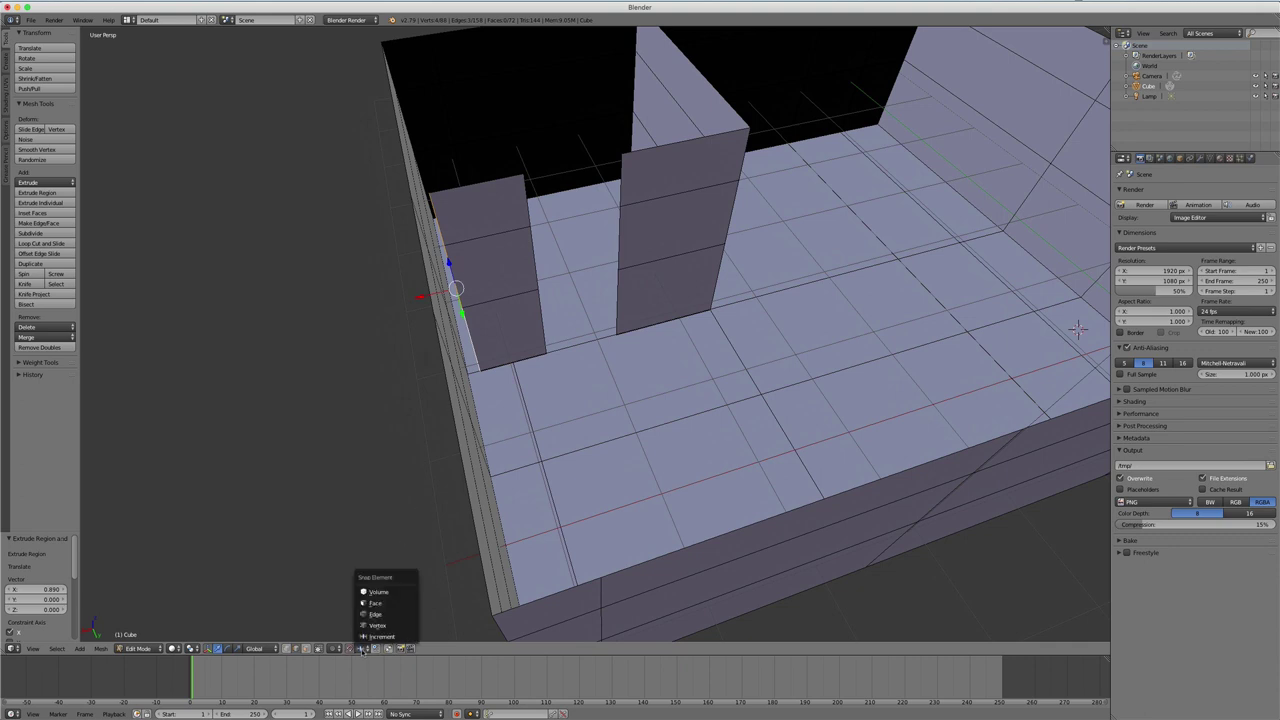
click(375, 624)
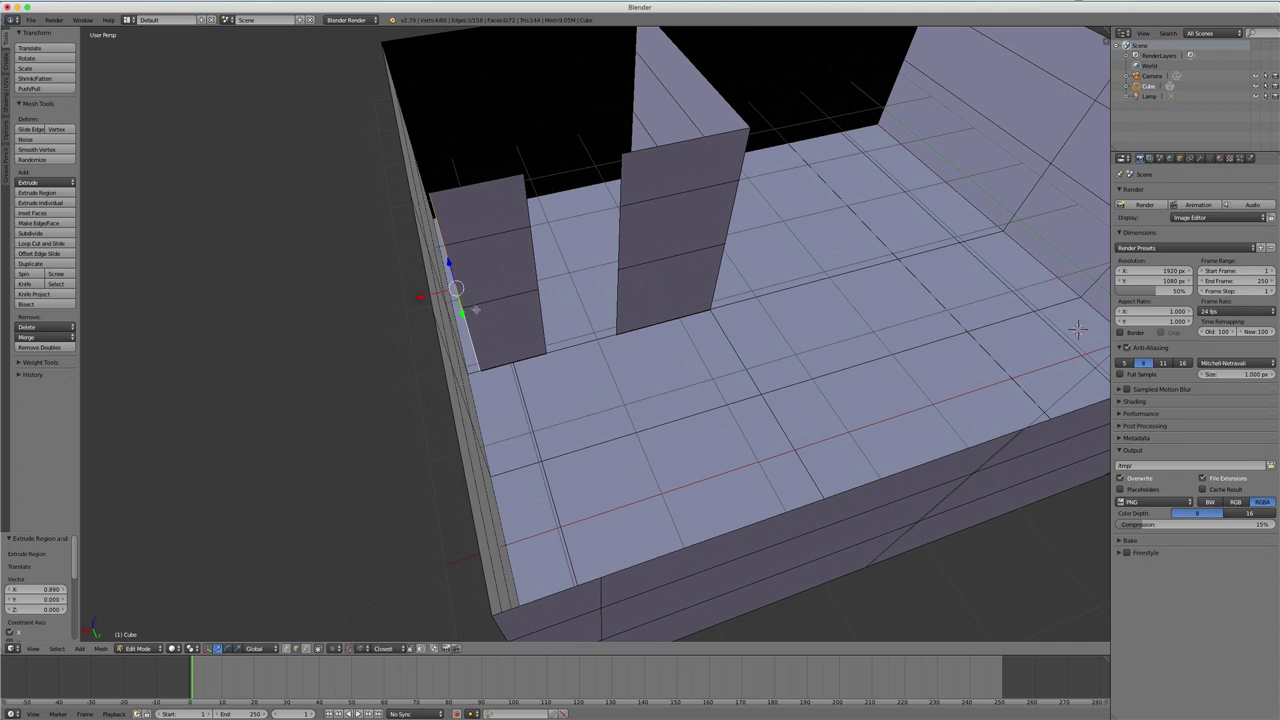
- Slide the leftmost wall piece's vertex 0.163 along X onto the side wall
middle_drag(474, 309, 460, 300)
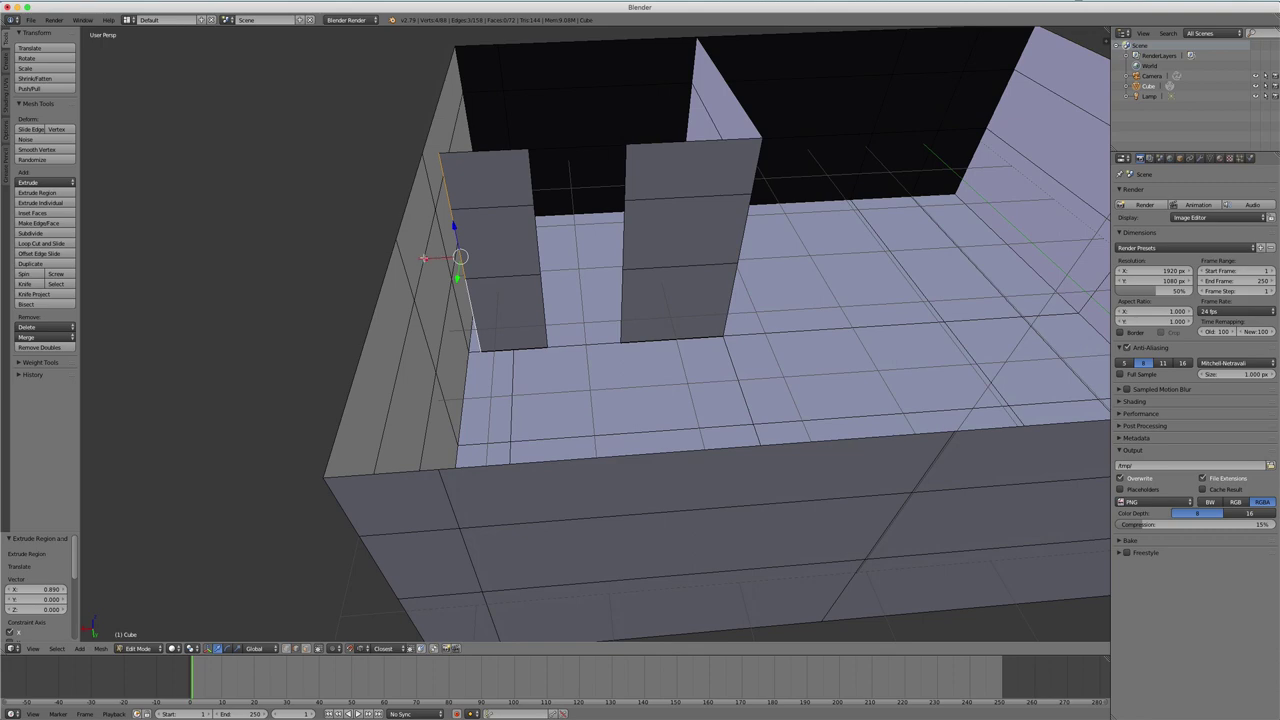
drag(424, 258, 414, 258)
mouse_move(450, 300)
middle_down()
mouse_move(618, 230)
mouse_move(619, 260)
mouse_move(588, 244)
mouse_move(529, 249)
mouse_move(634, 300)
mouse_move(577, 306)
mouse_move(674, 277)
mouse_move(660, 294)
mouse_move(629, 286)
mouse_move(670, 288)
middle_up()
scroll(619, 260, down, 4)
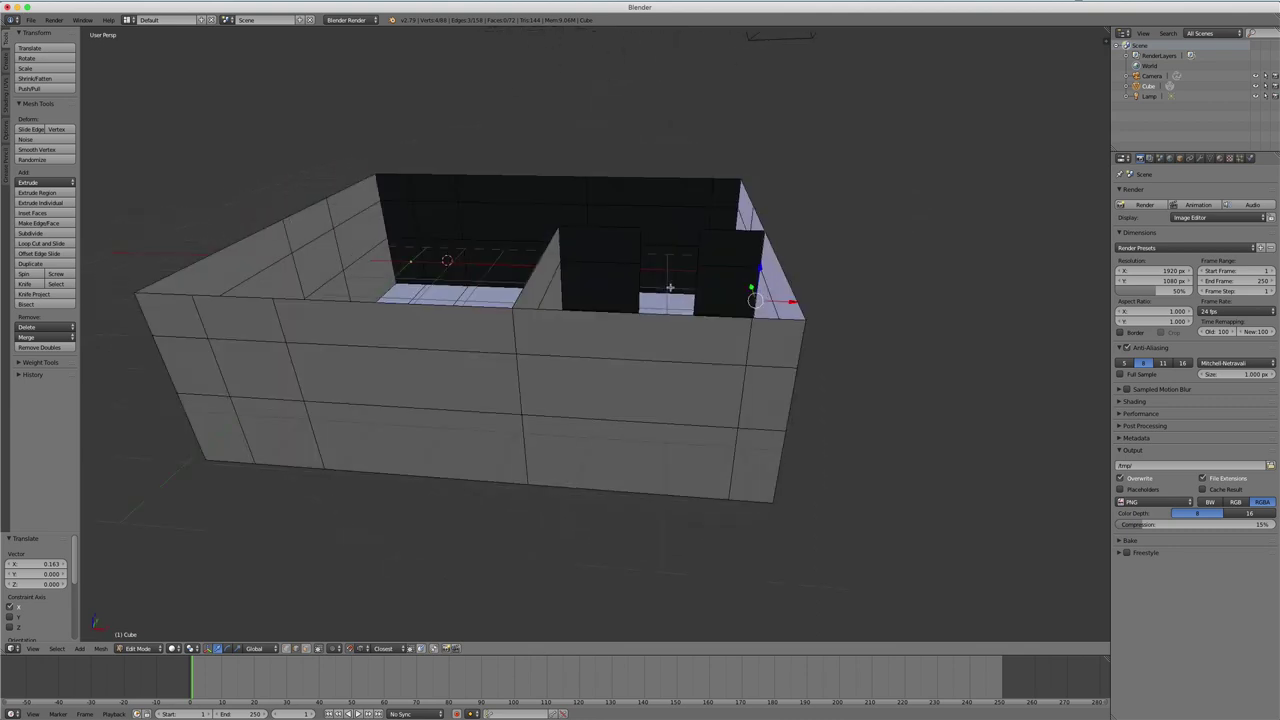
- Delete two stacked faces at the front wall's left end to open a doorway
middle_drag(568, 343, 609, 359)
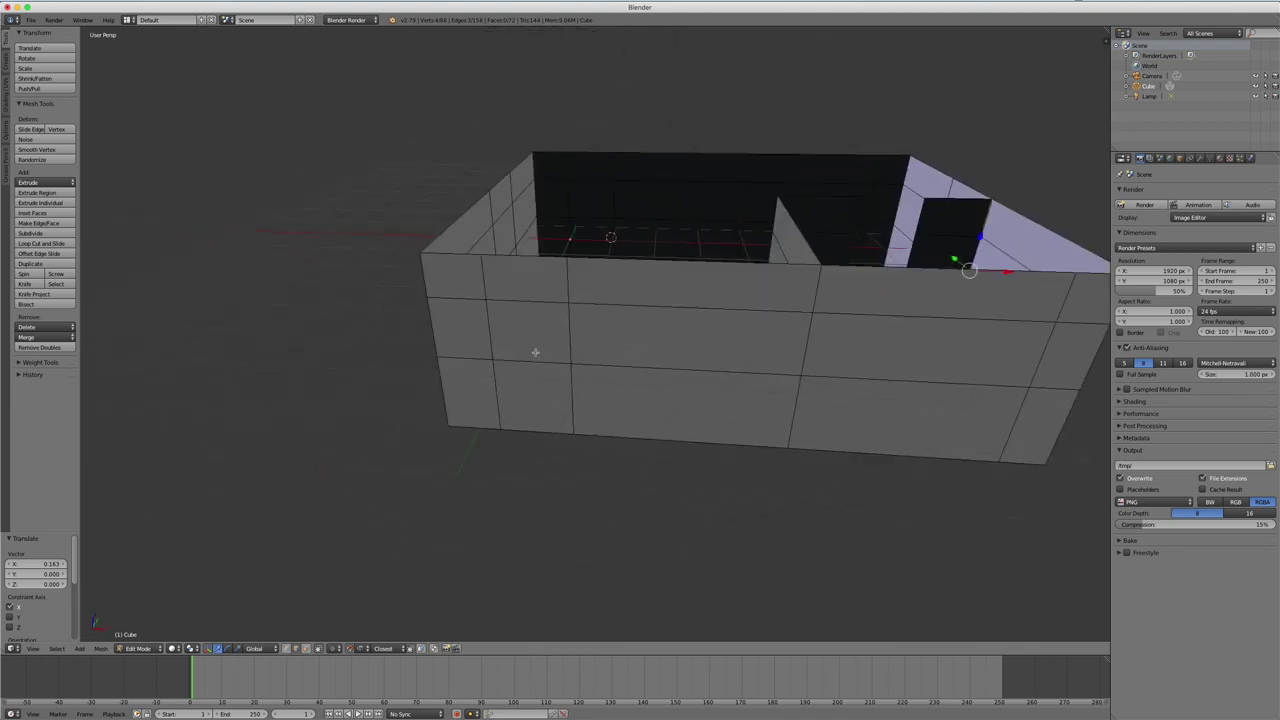
key(ctrl+Tab)
click(535, 357)
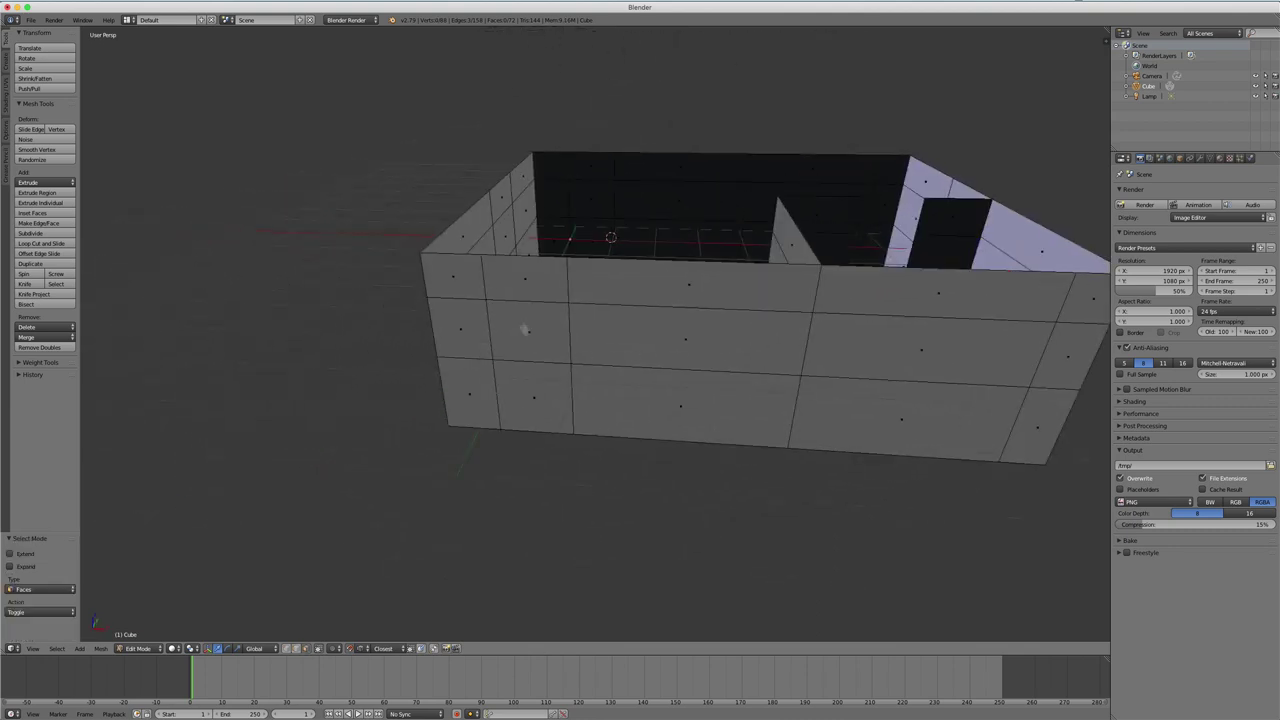
click(527, 325)
right_click(527, 343)
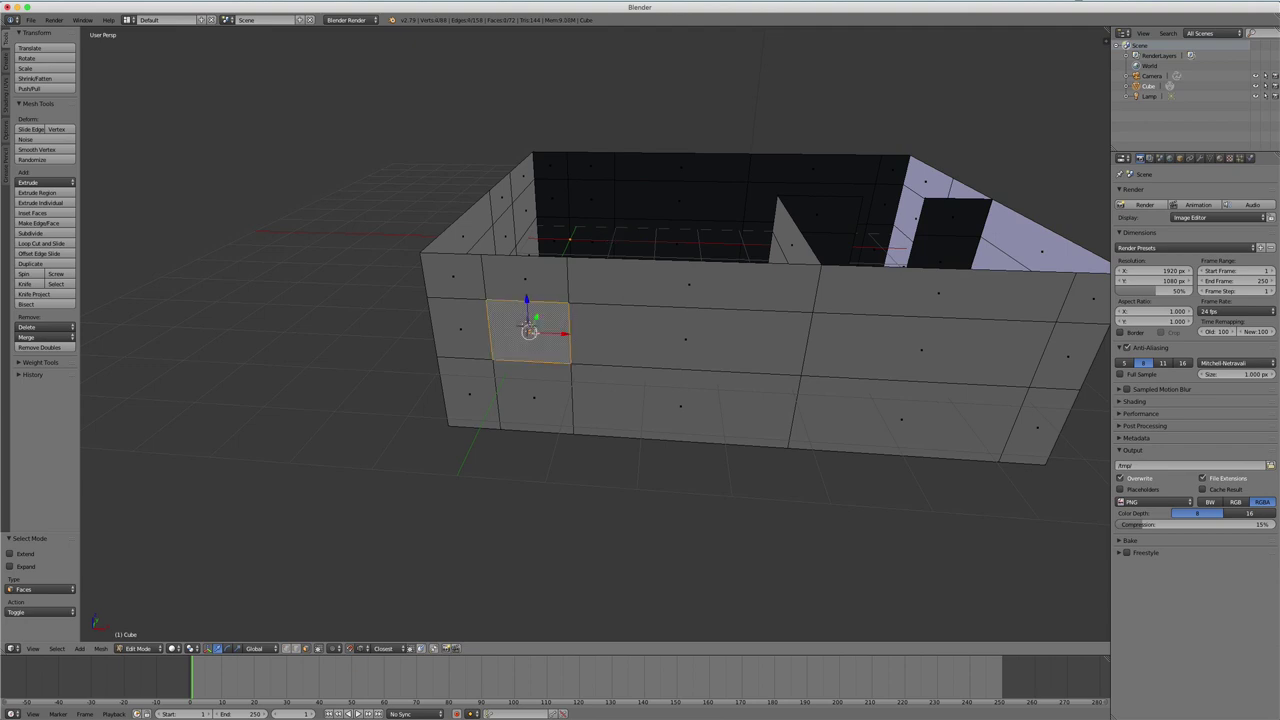
shift+right_click(522, 392)
key(x)
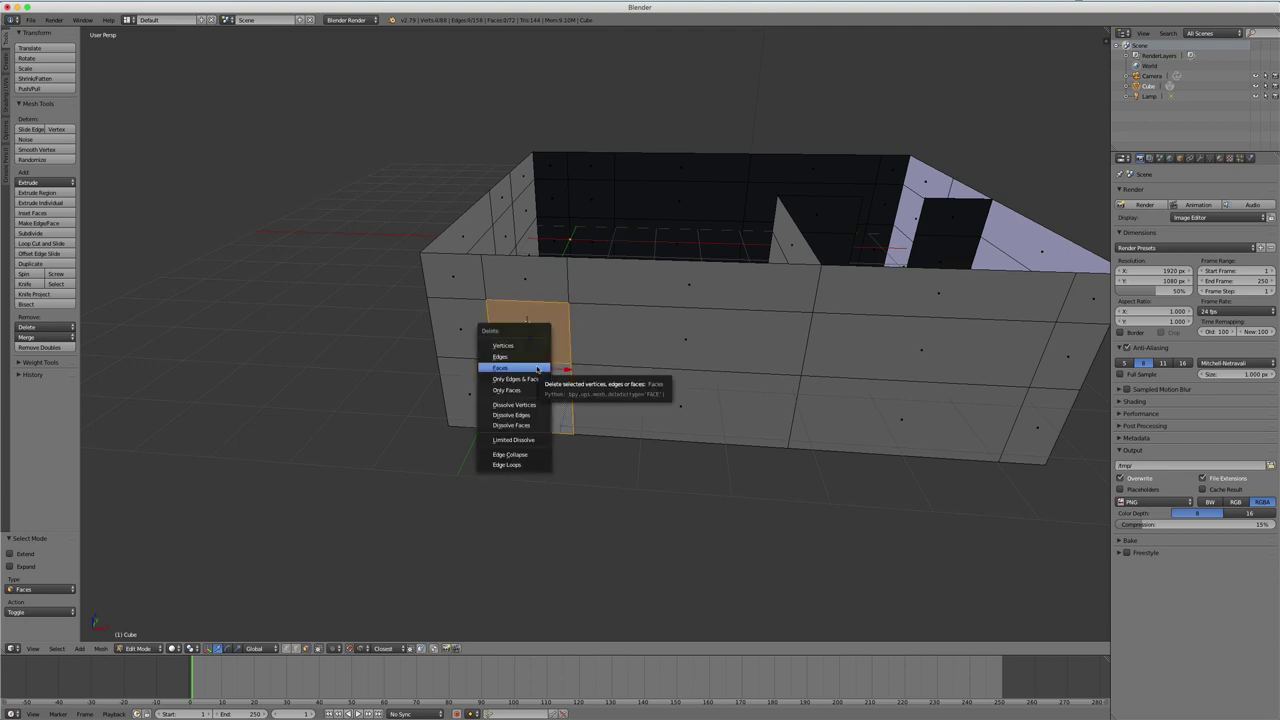
click(535, 367)
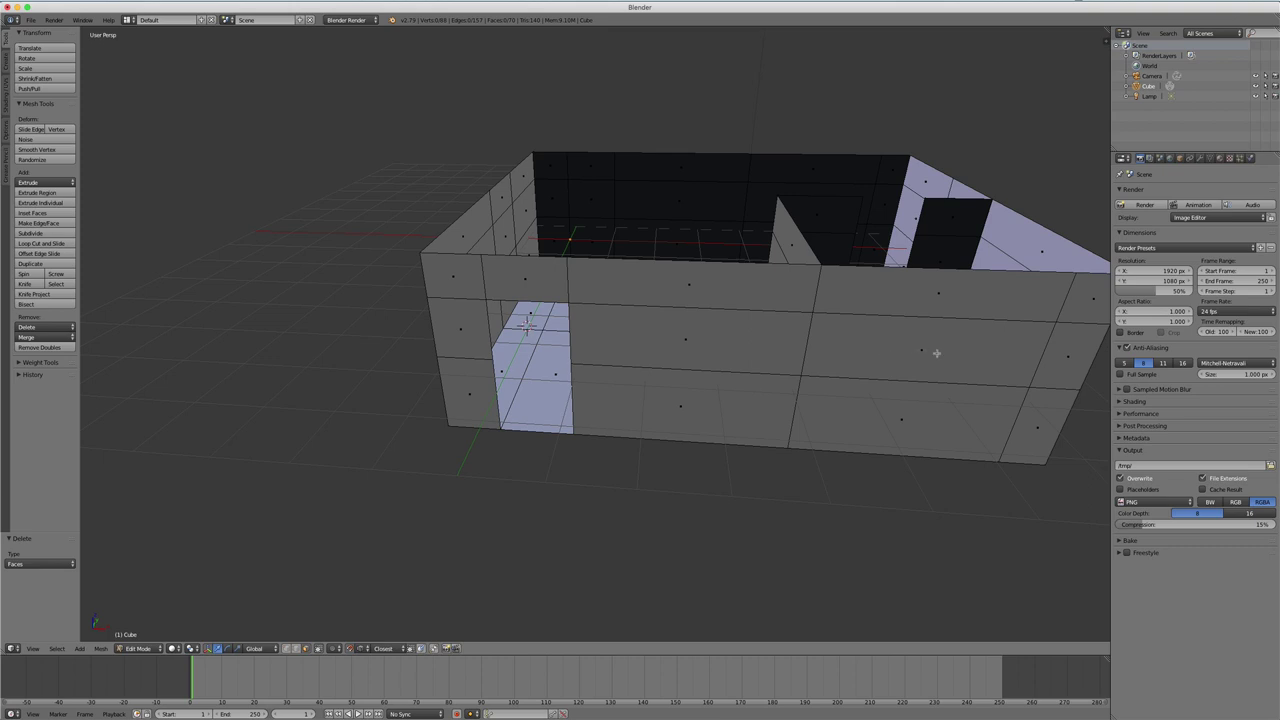
- Add a vertical loop cut across the front wall
middle_drag(928, 351, 875, 375)
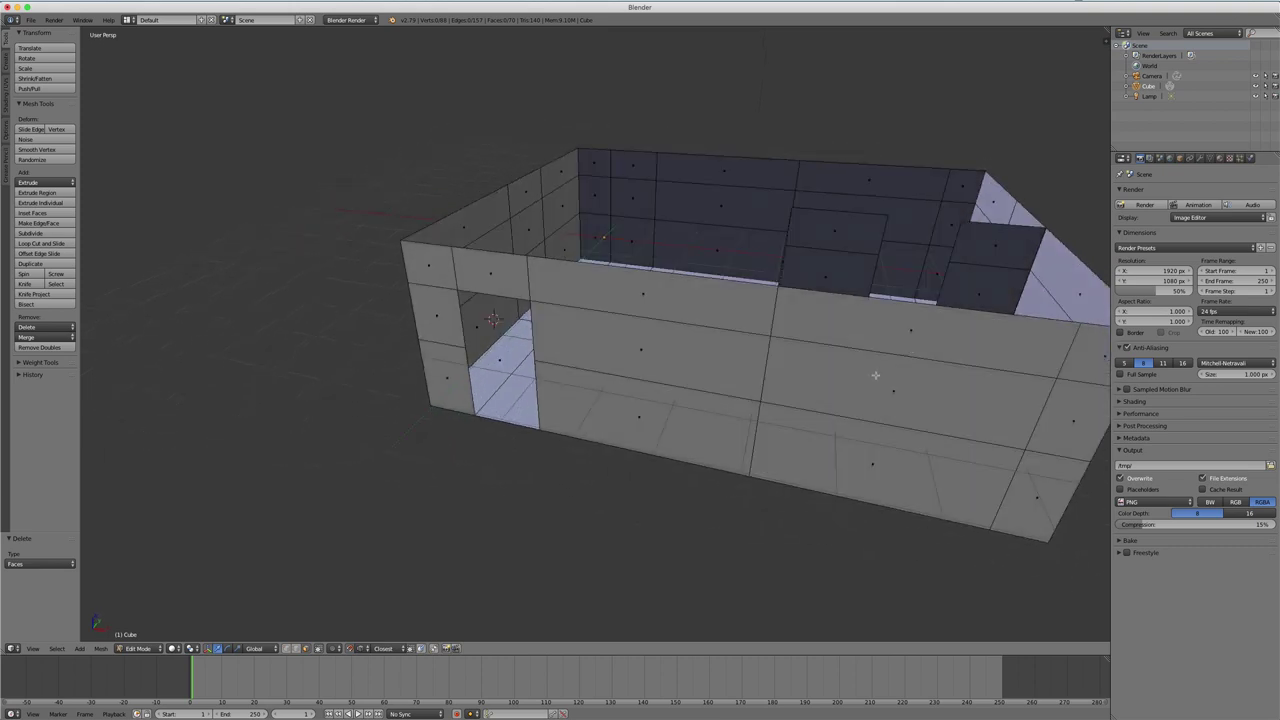
key(ctrl+r)
key(Escape)
key(ctrl+r)
click(846, 421)
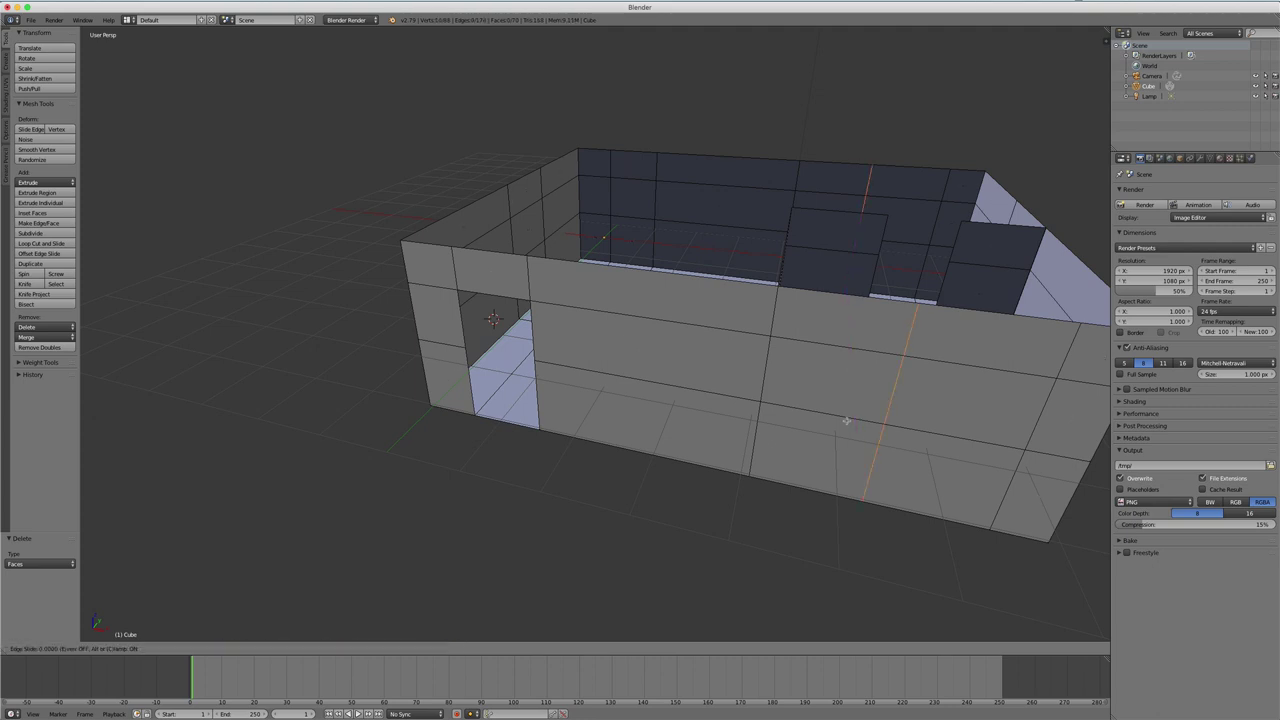
click(793, 415)
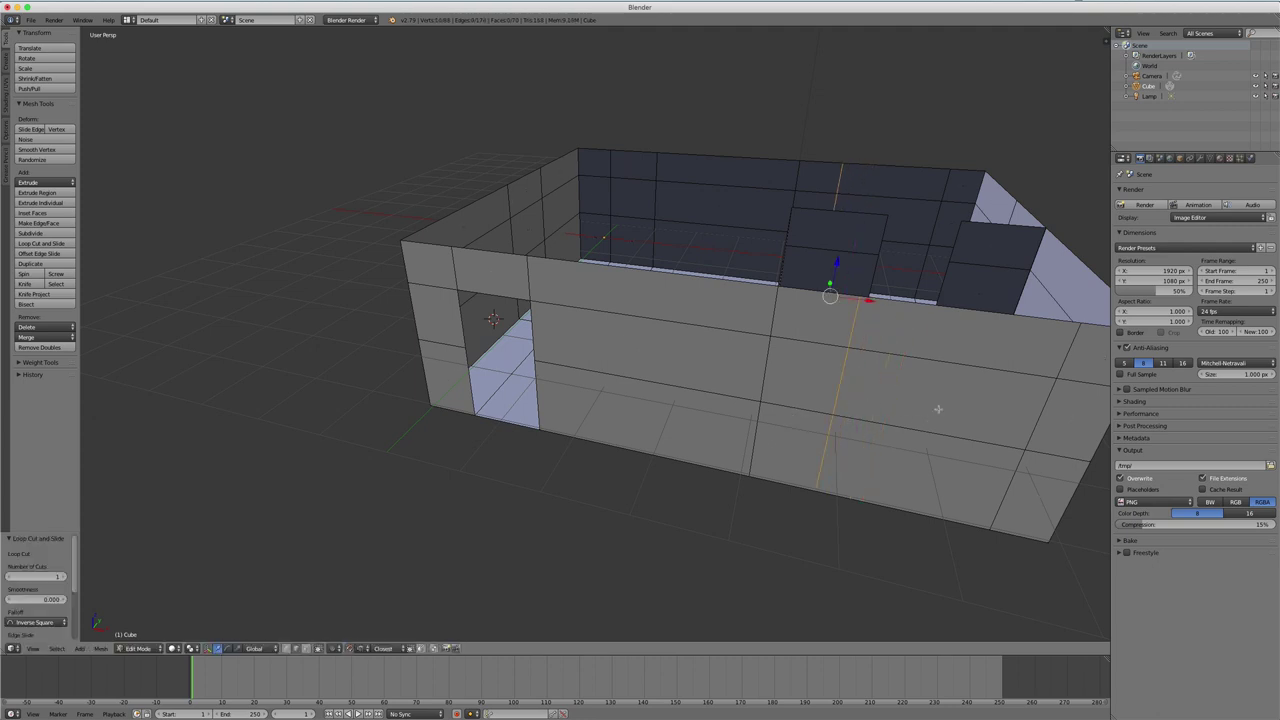
- Delete a front wall face beside the new loop to open a gap
key(ctrl+Tab)
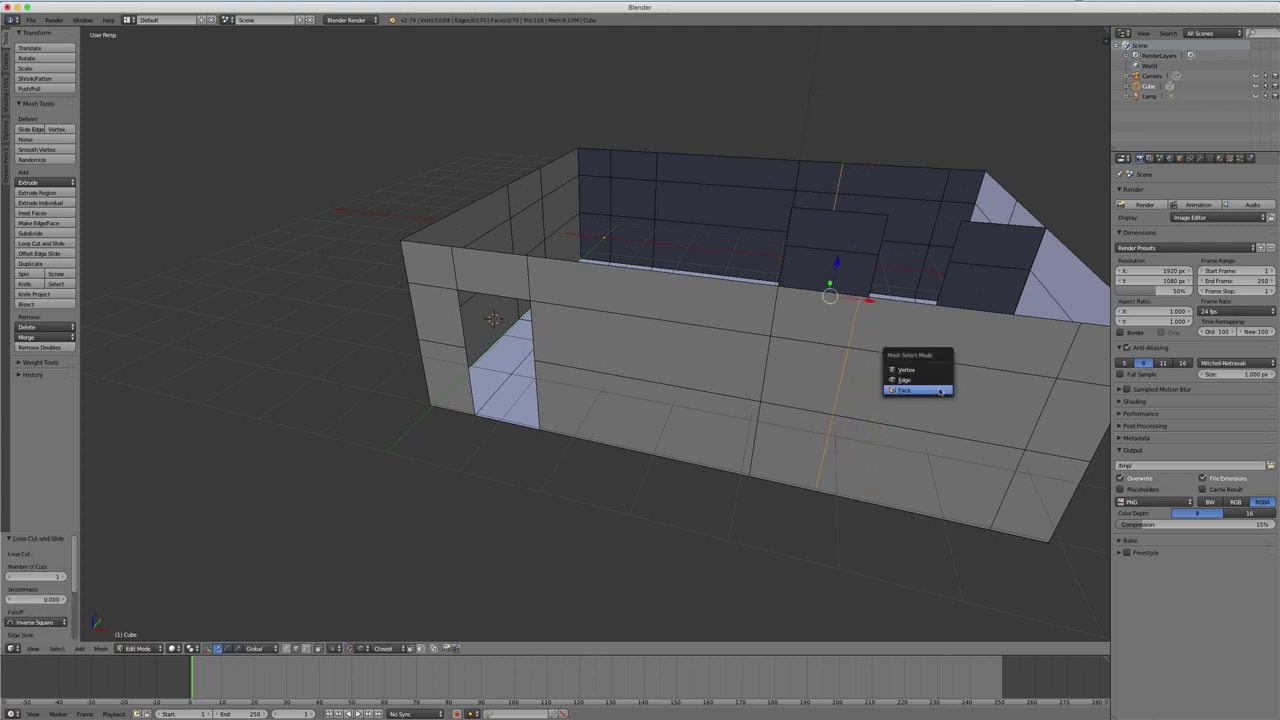
click(914, 388)
right_click(950, 395)
key(x)
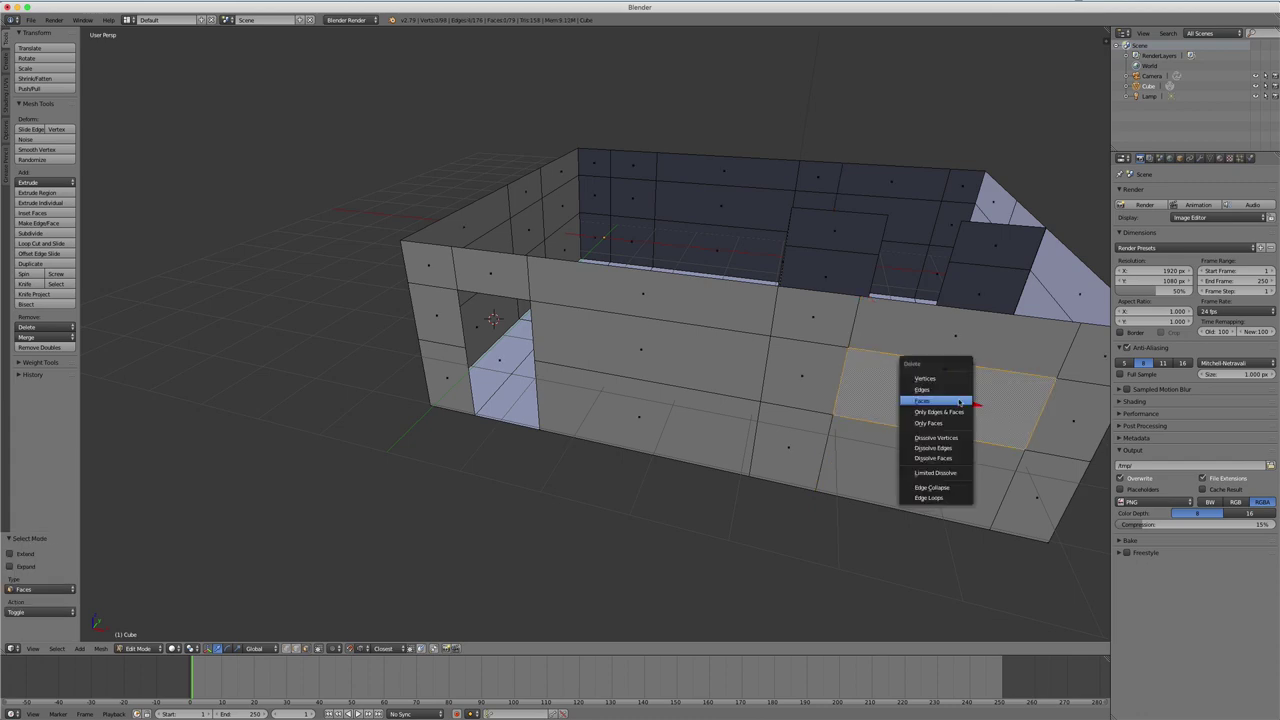
click(943, 400)
middle_drag(943, 400, 884, 393)
- Add a loop cut and delete the wall face beside the doorway to open a window
scroll(884, 393, down, 3)
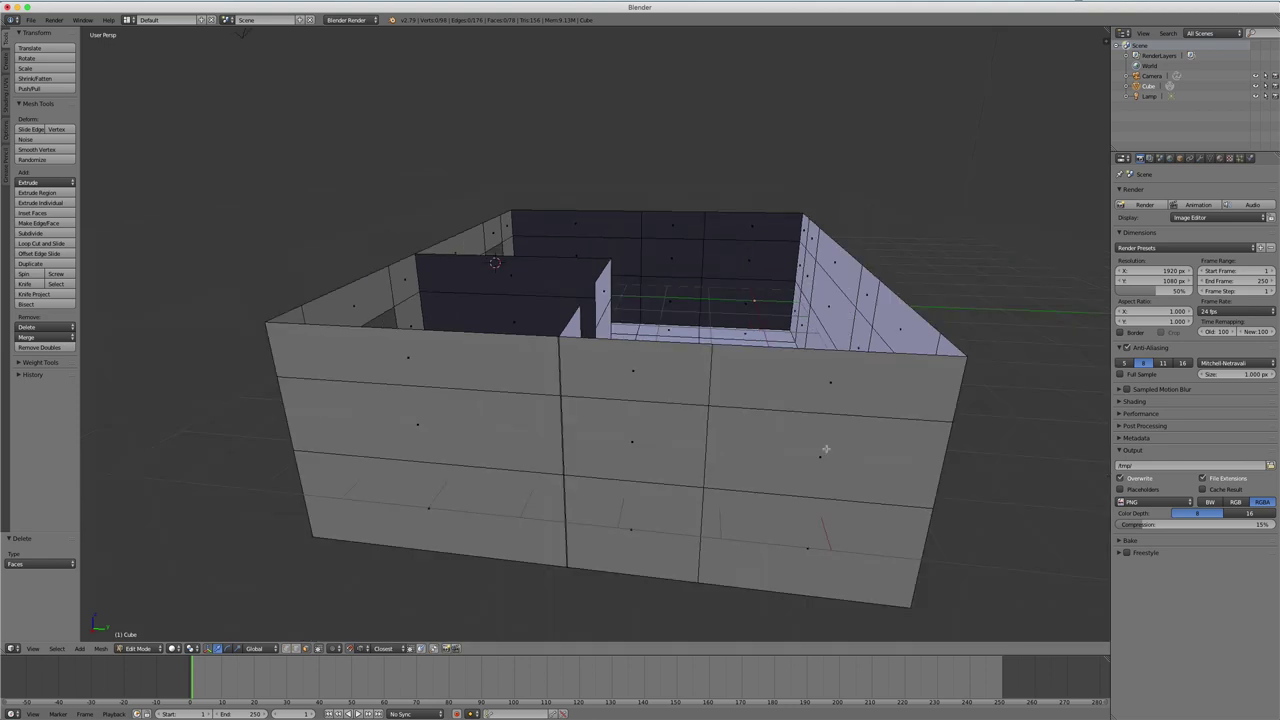
key(ctrl+r)
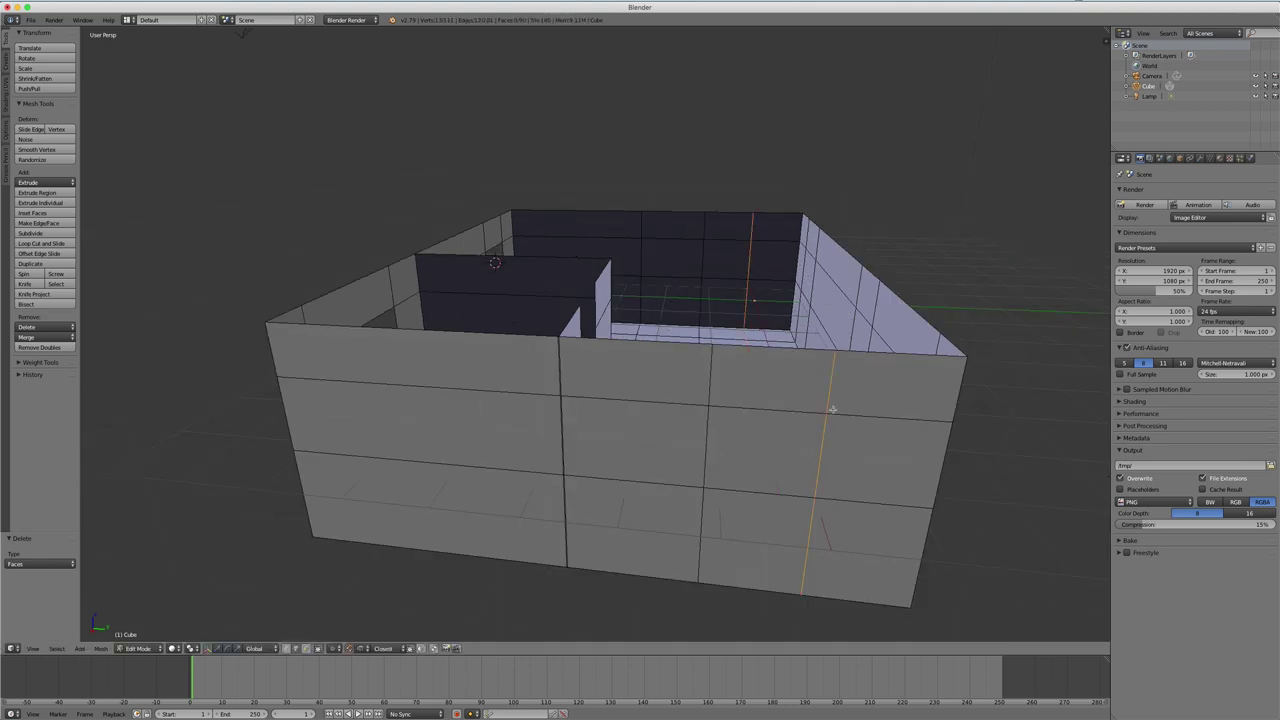
click(833, 411)
click(841, 429)
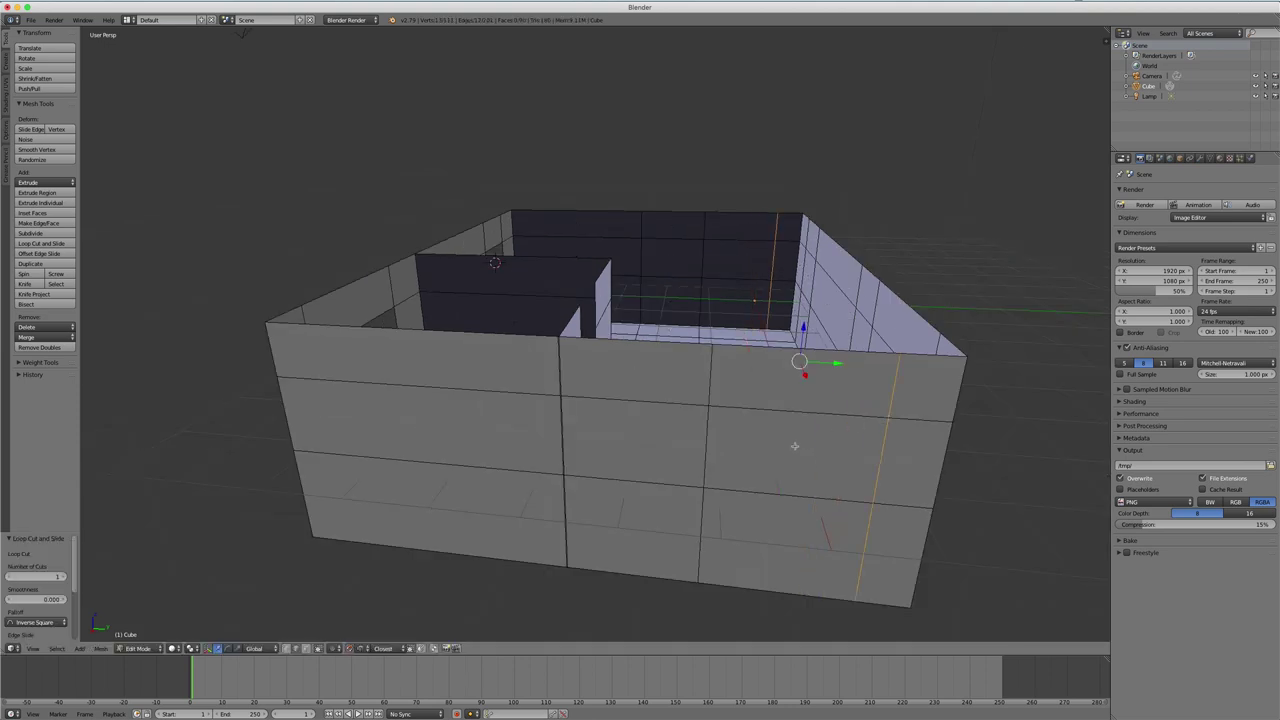
key(ctrl+Tab)
click(794, 446)
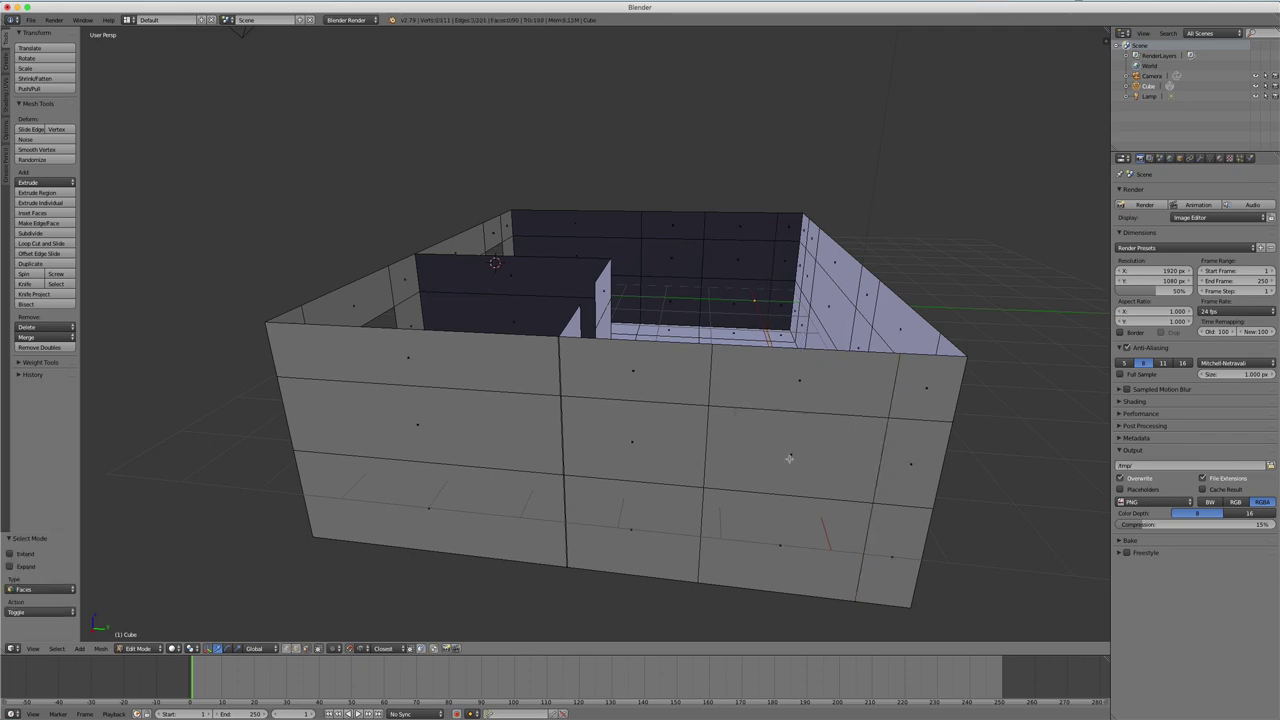
right_click(790, 455)
key(x)
click(788, 457)
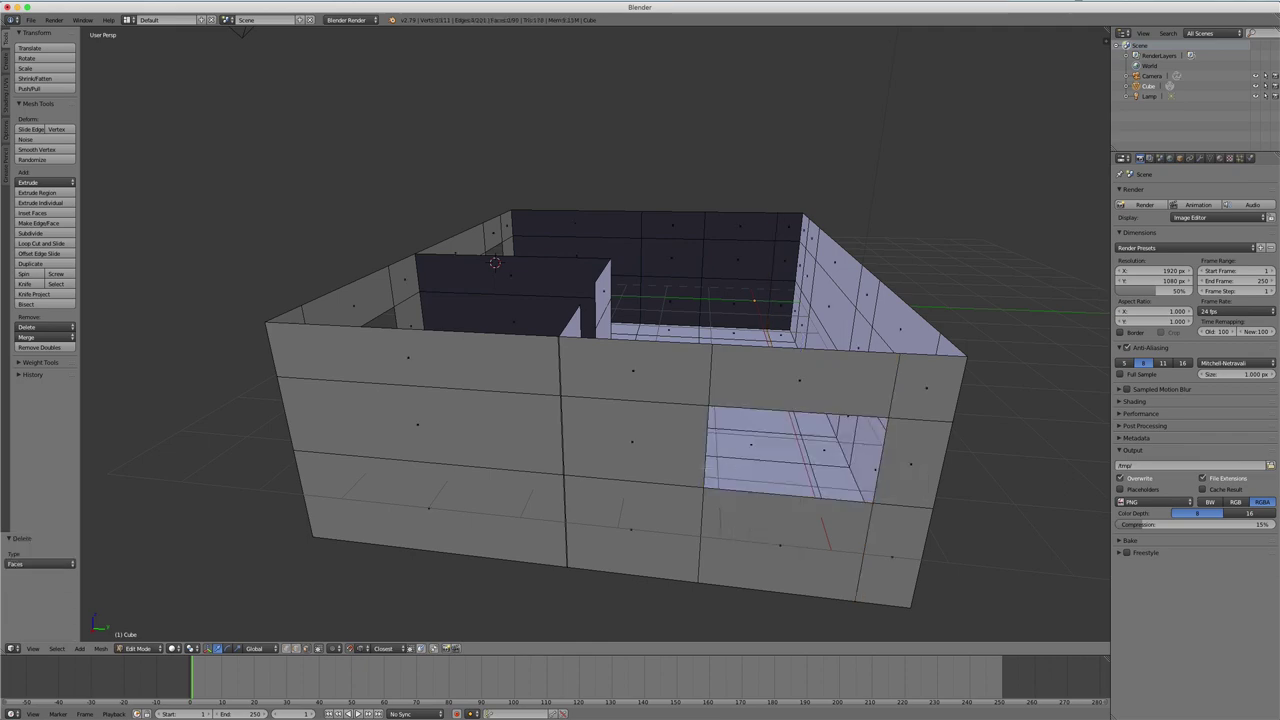
- Switch to edge selection and select the window opening's top and left edges
mouse_move(788, 457)
middle_down()
mouse_move(755, 478)
mouse_move(806, 471)
mouse_move(623, 491)
middle_up()
scroll(623, 491, up, 3)
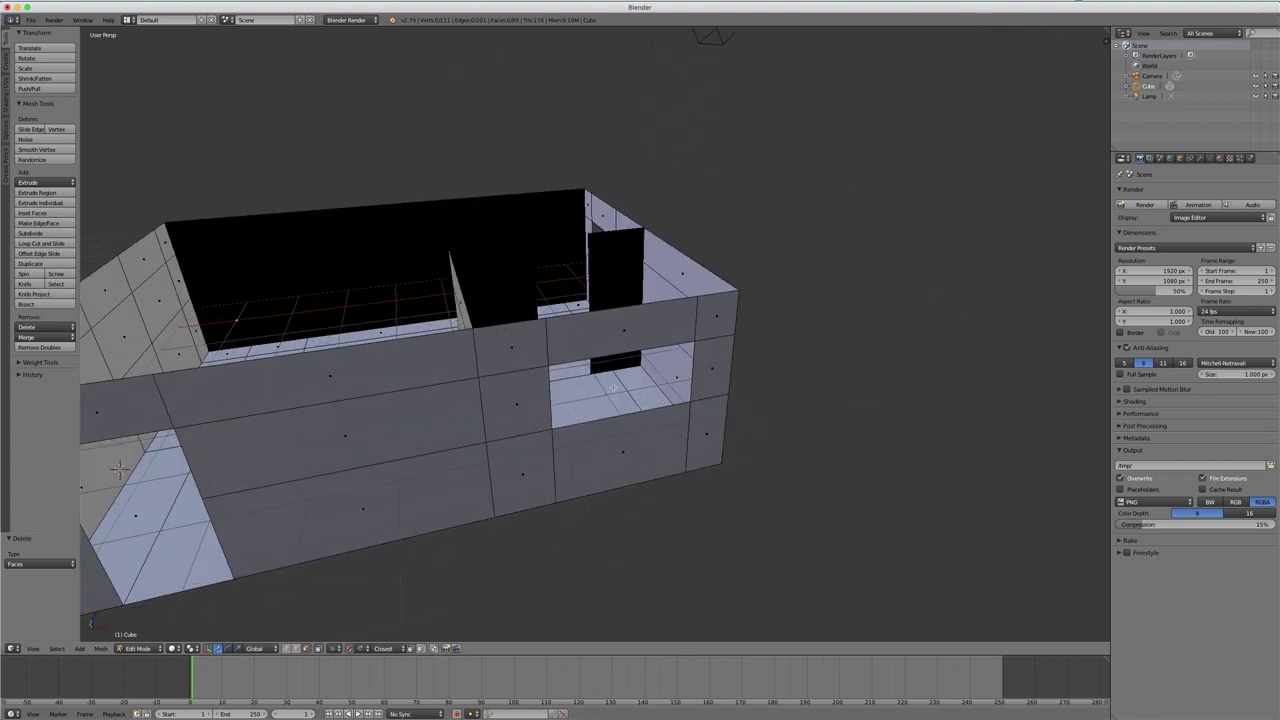
scroll(623, 491, up, 2)
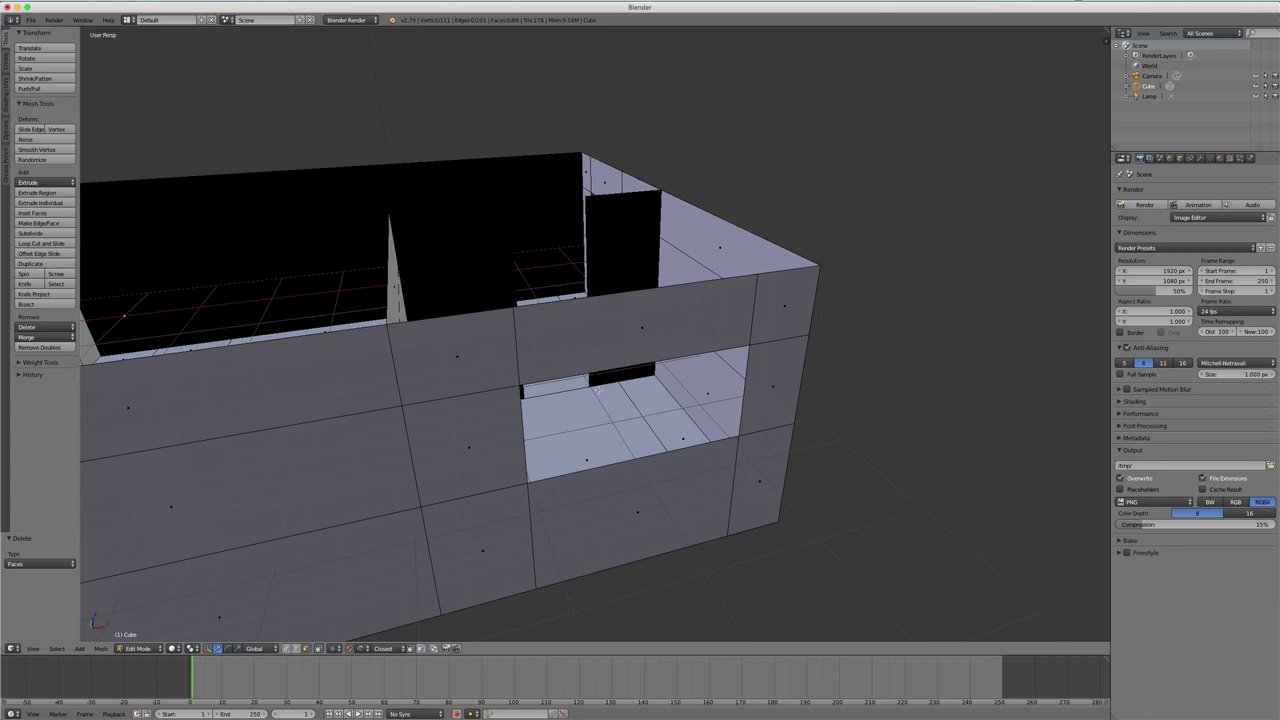
key(ctrl+Tab)
click(583, 377)
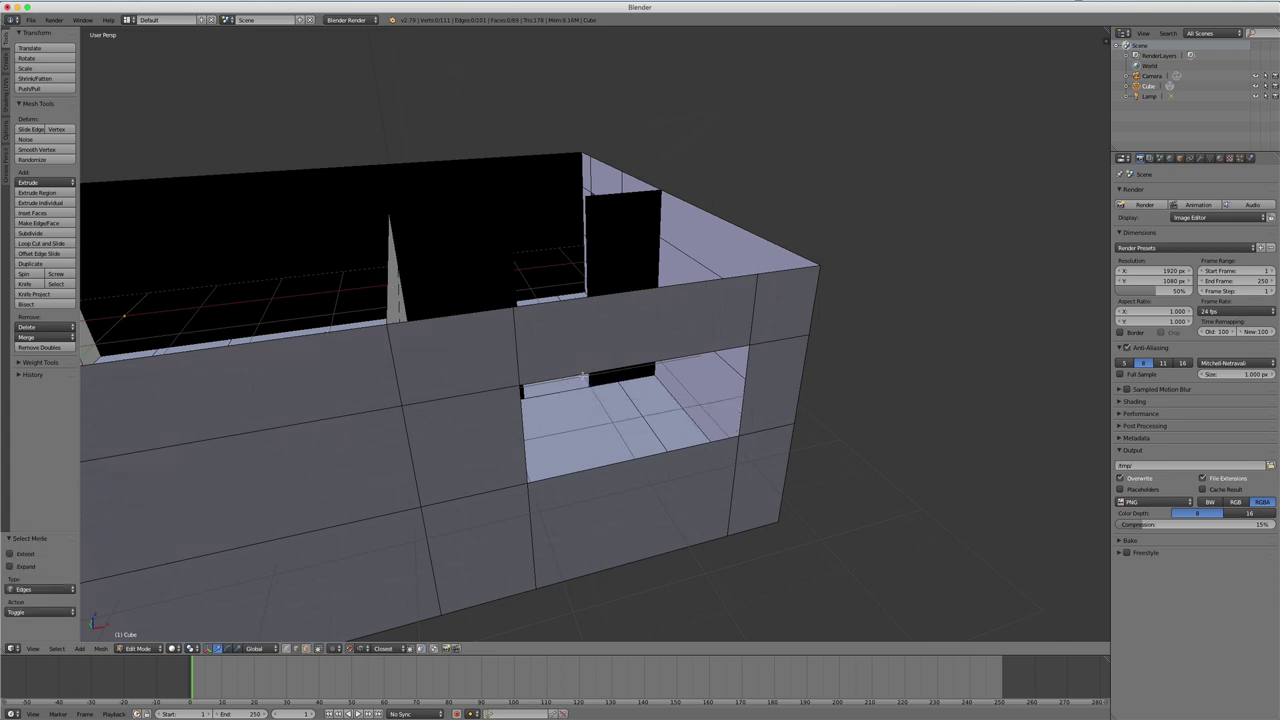
alt+right_click(583, 377)
alt+right_click(522, 404)
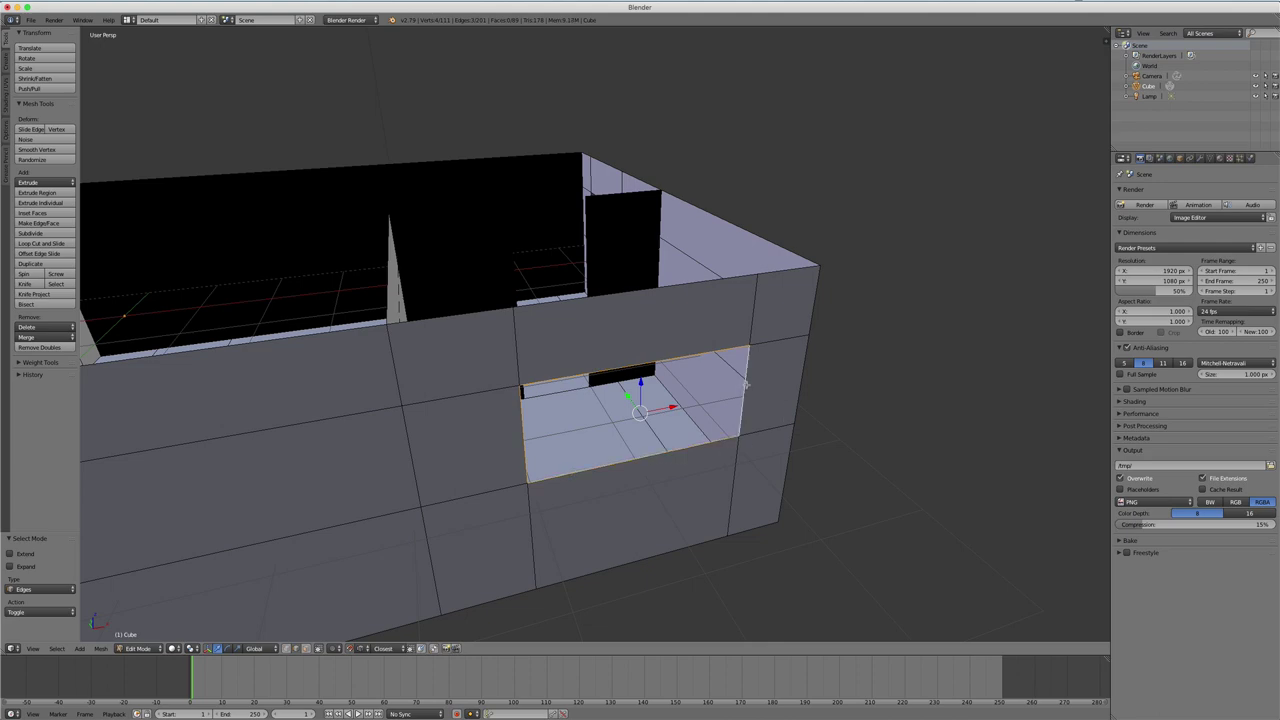
- Extrude the window opening's border edges outward along X
scroll(677, 432, down, 3)
mouse_move(748, 386)
middle_down()
mouse_move(677, 432)
mouse_move(727, 441)
middle_up()
key(e)
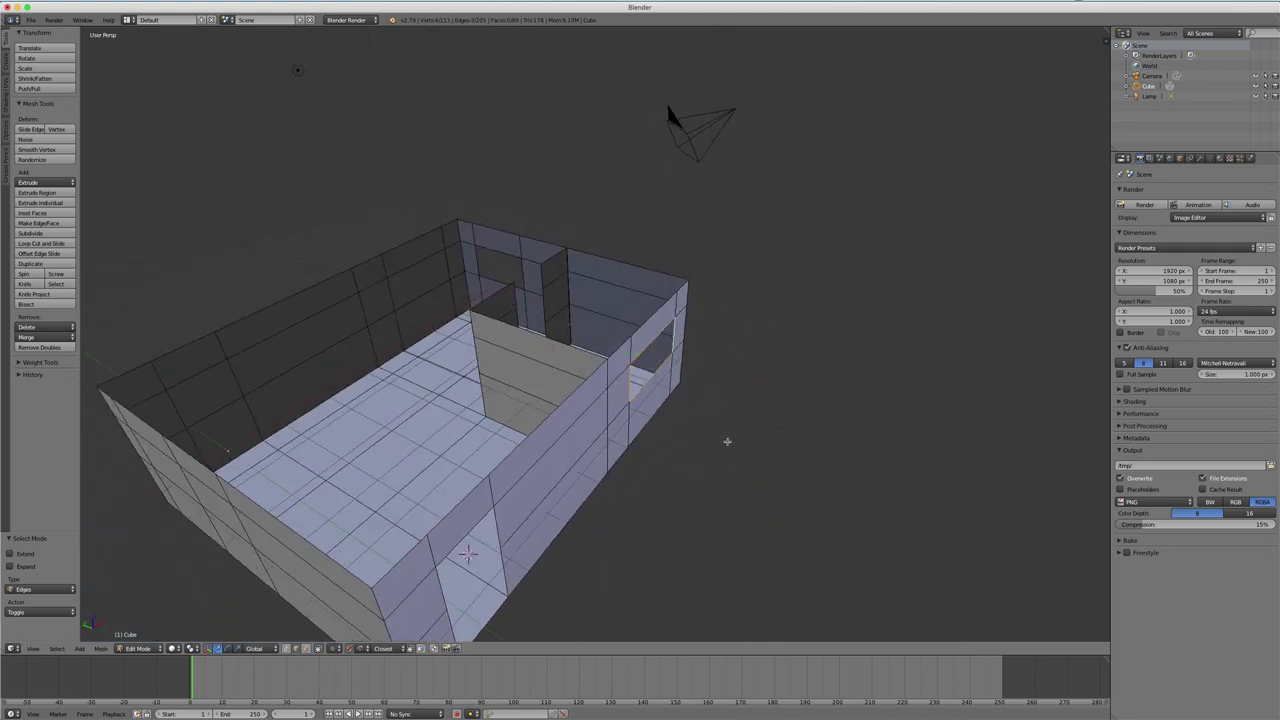
key(x)
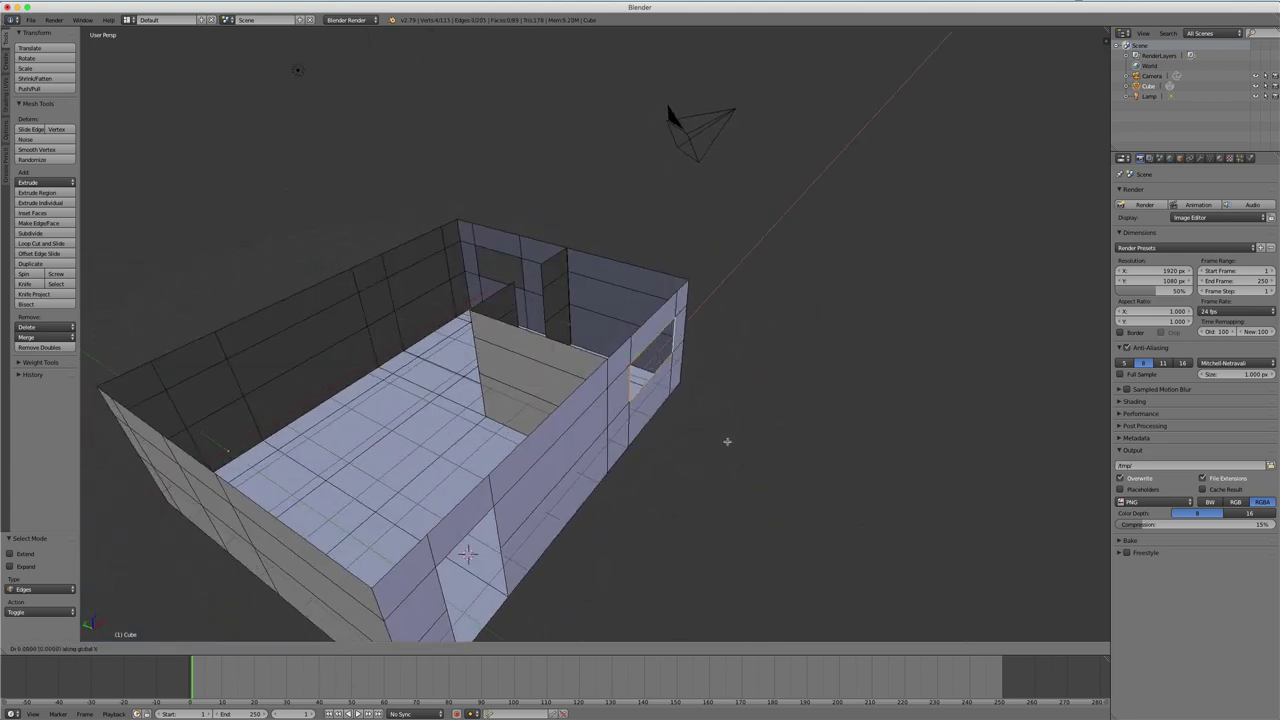
click(846, 480)
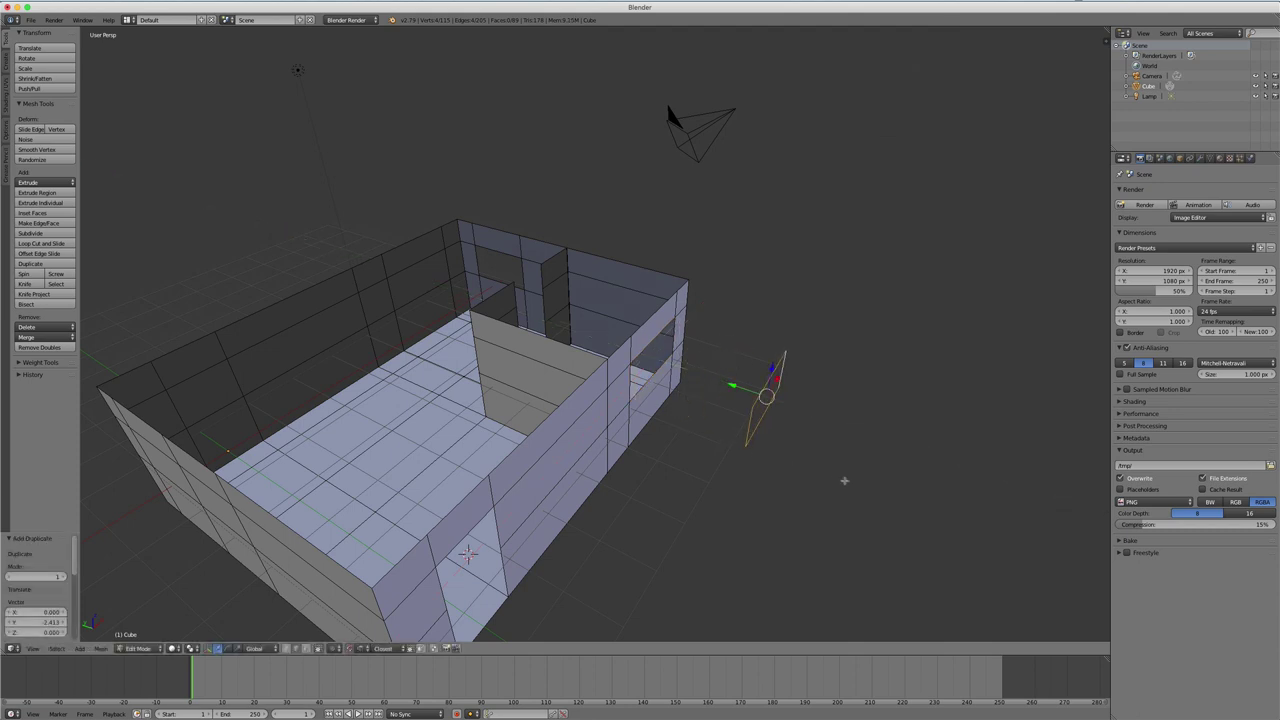
middle_drag(846, 480, 674, 446)
- Separate the extruded rim into its own object, Cube.001, and select it in Object Mode
key(p)
click(786, 478)
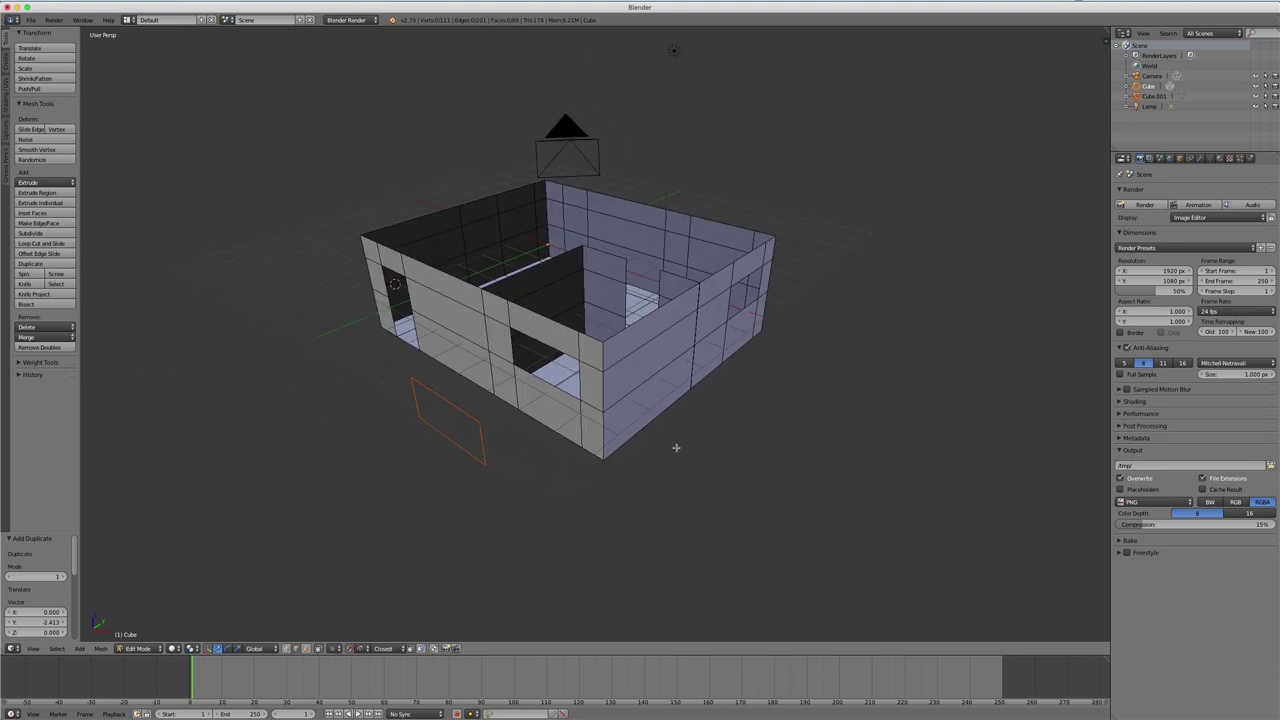
key(Tab)
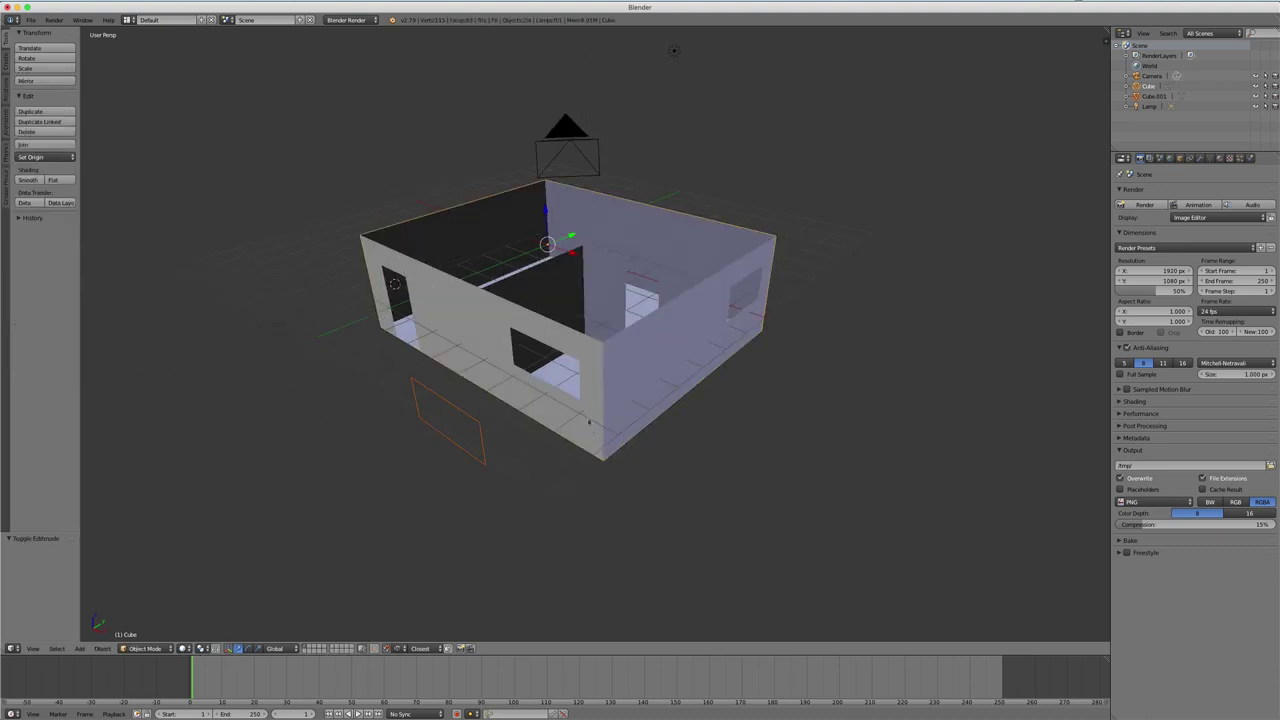
middle_drag(587, 424, 588, 416)
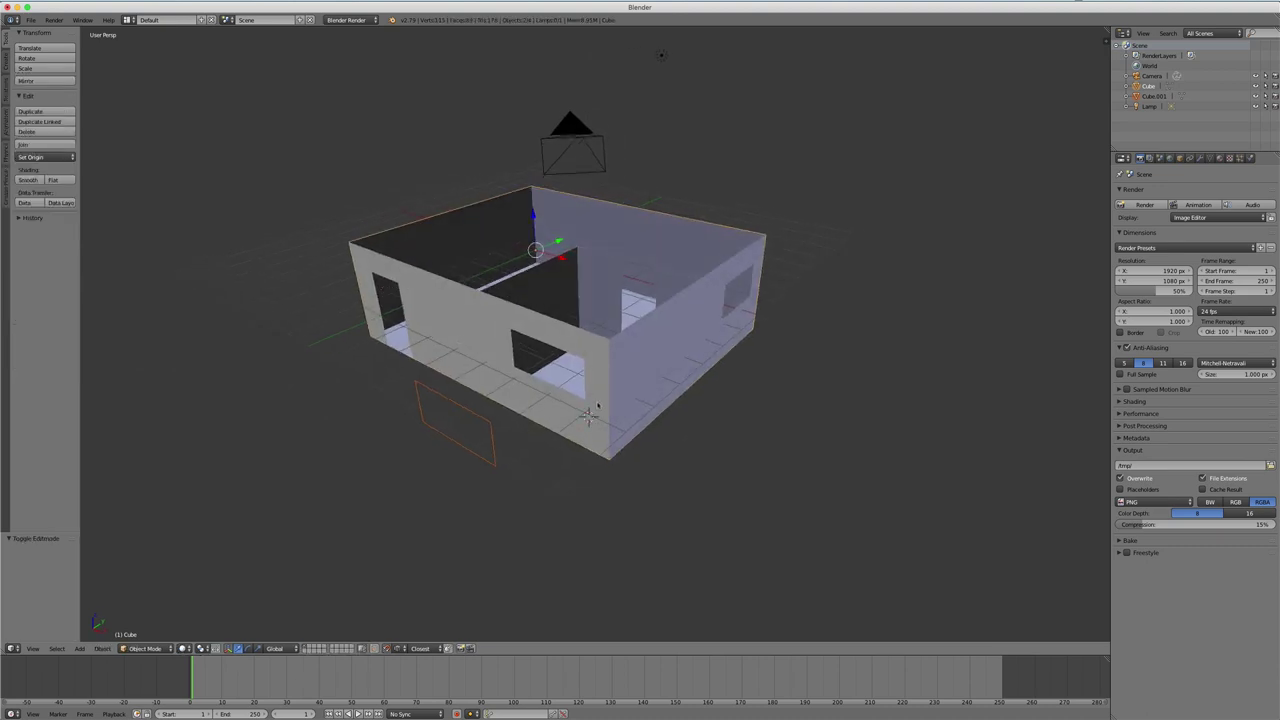
right_click(597, 405)
right_click(495, 426)
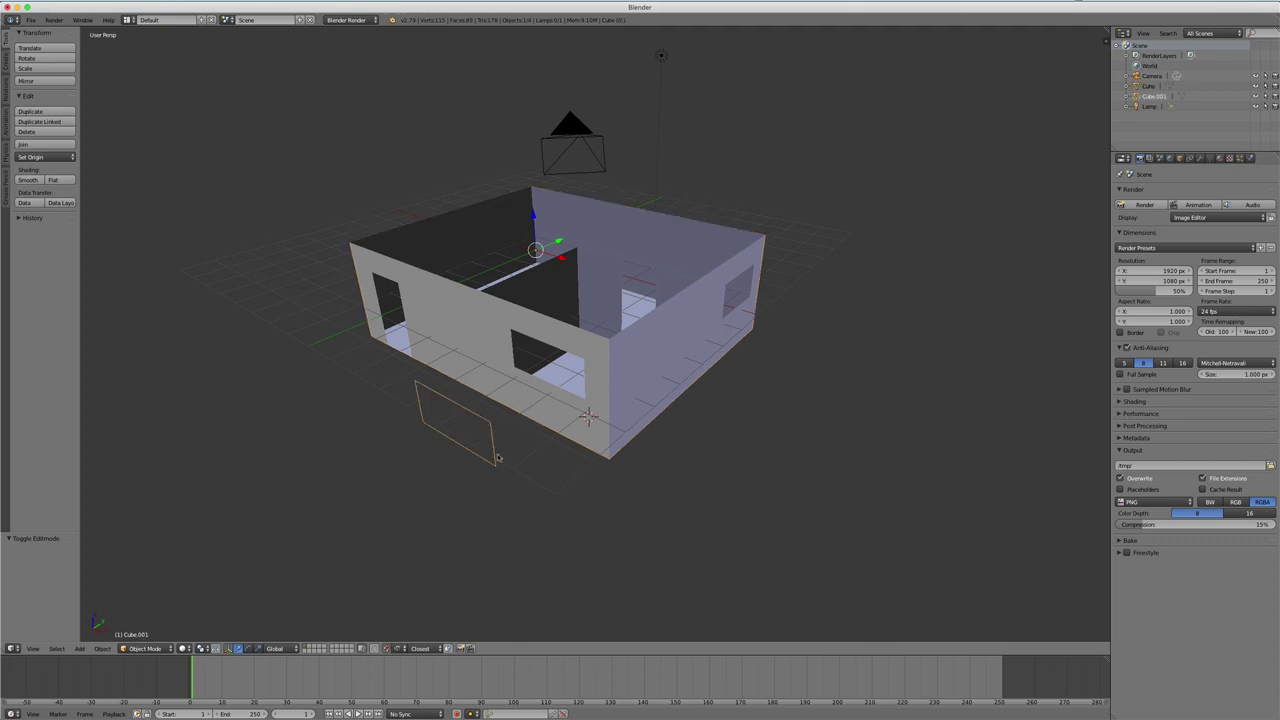
- Enter Edit Mode on the Cube.001 outline and face it head-on
middle_drag(500, 458, 577, 458)
scroll(712, 435, up, 4)
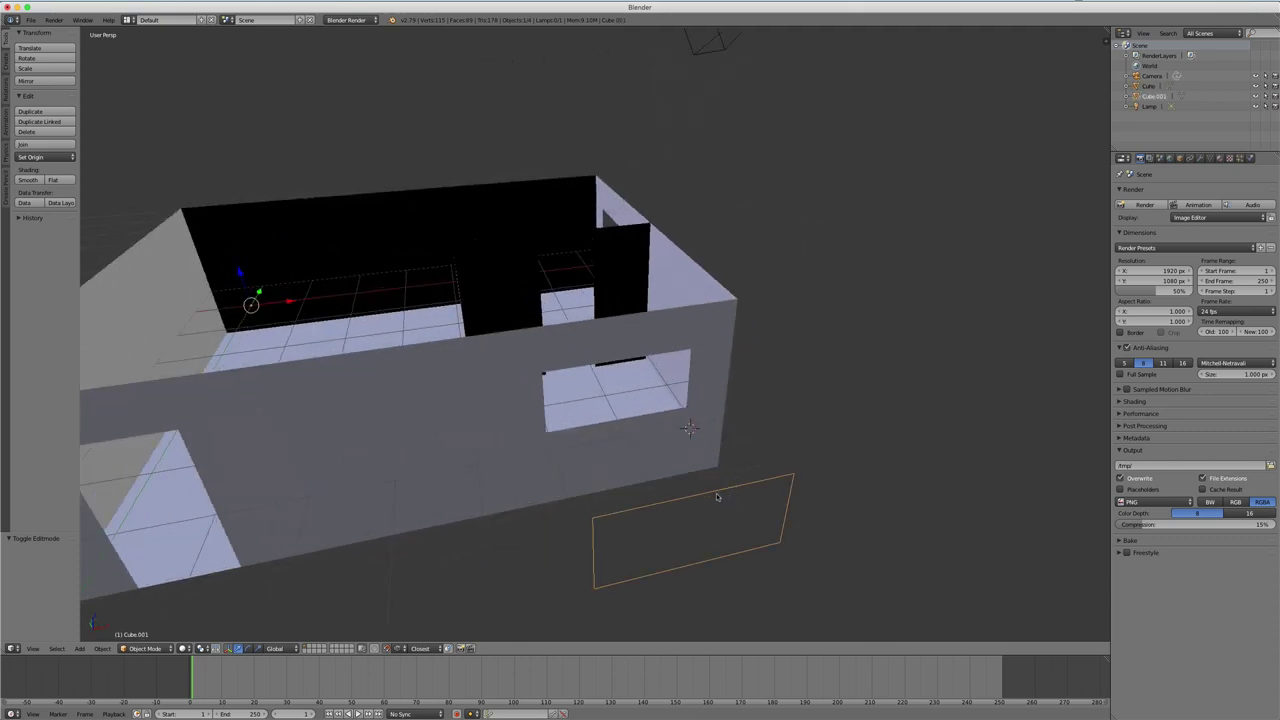
key(Tab)
middle_drag(711, 491, 669, 420)
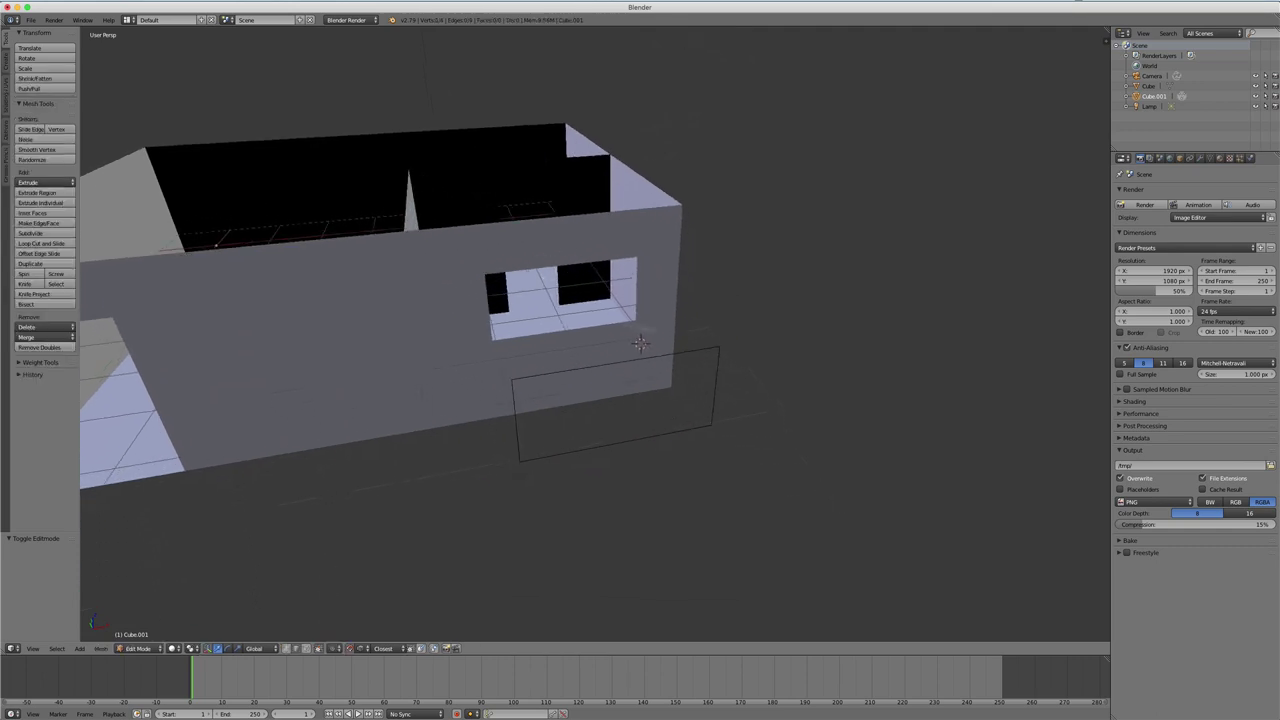
scroll(743, 352, up, 2)
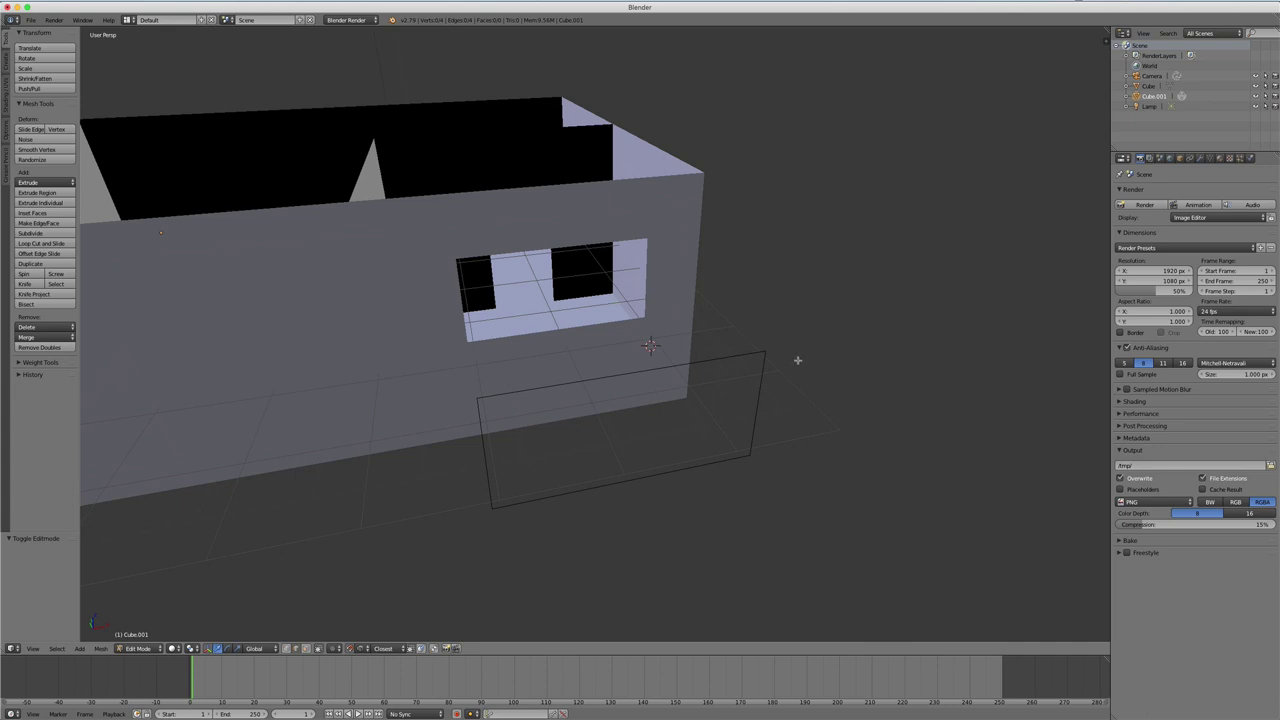
key(a)
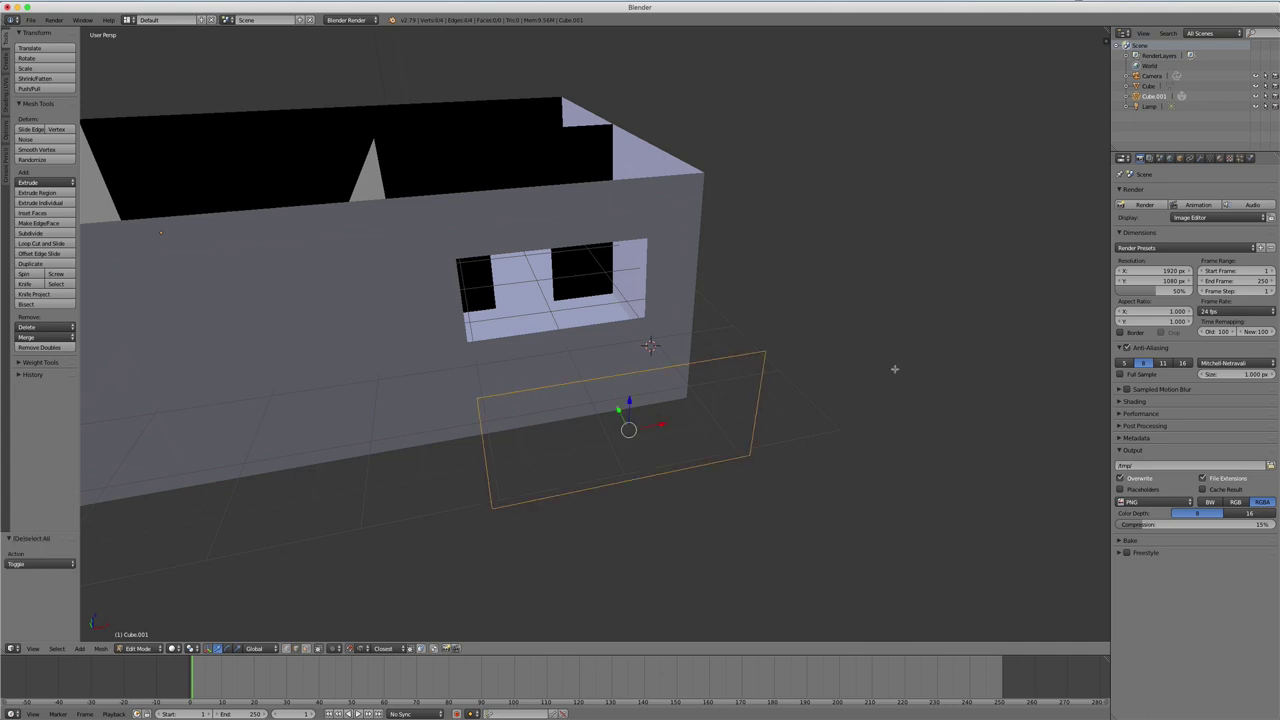
key(f)
middle_drag(794, 400, 791, 394)
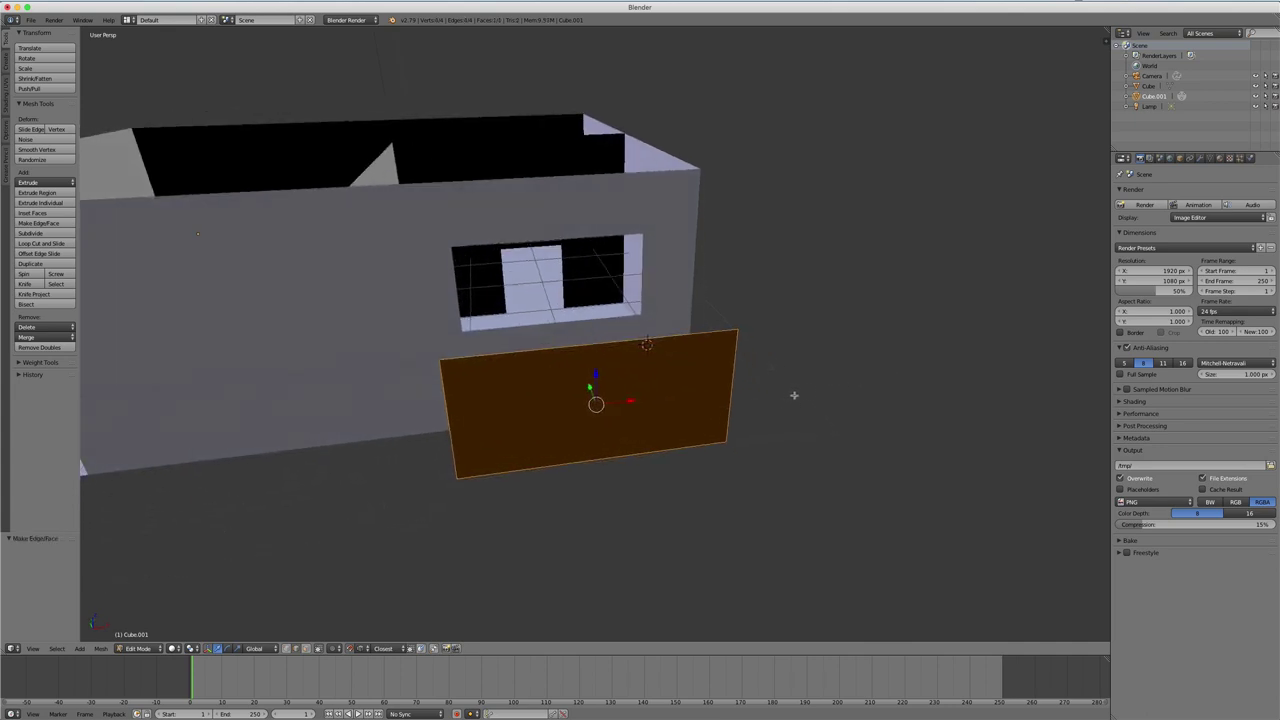
key(s)
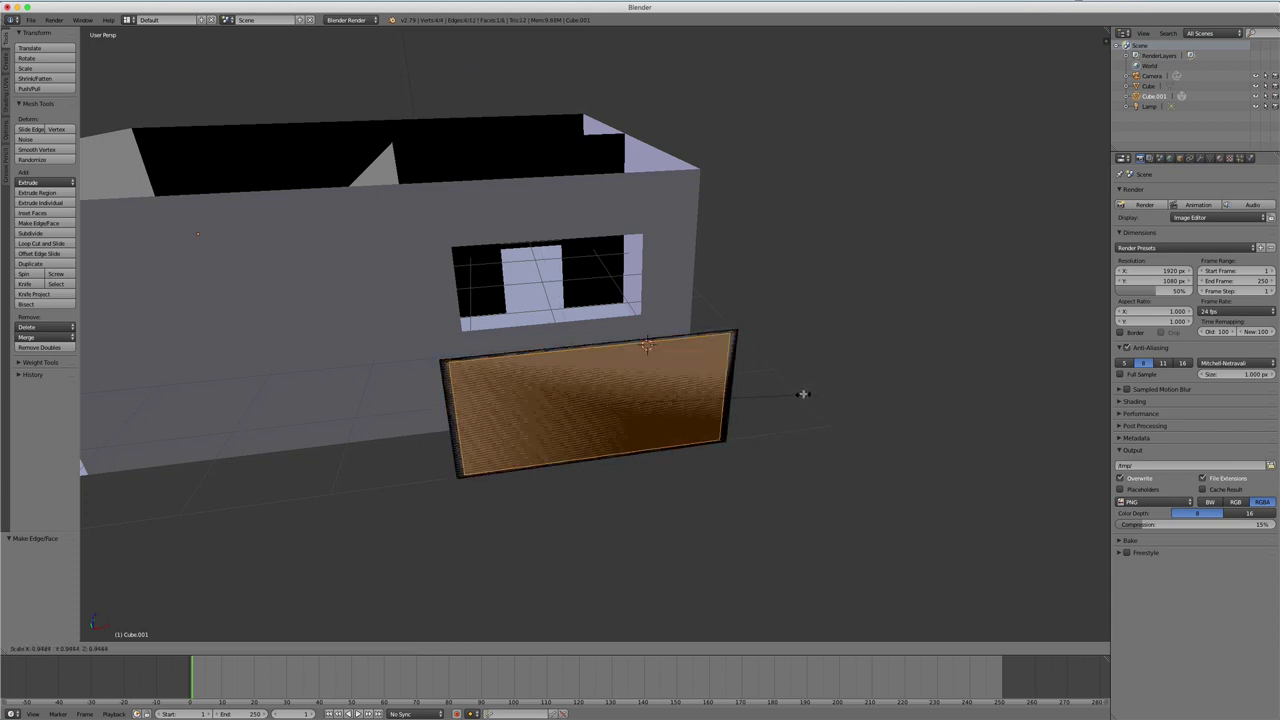
key(Escape)
key(i)
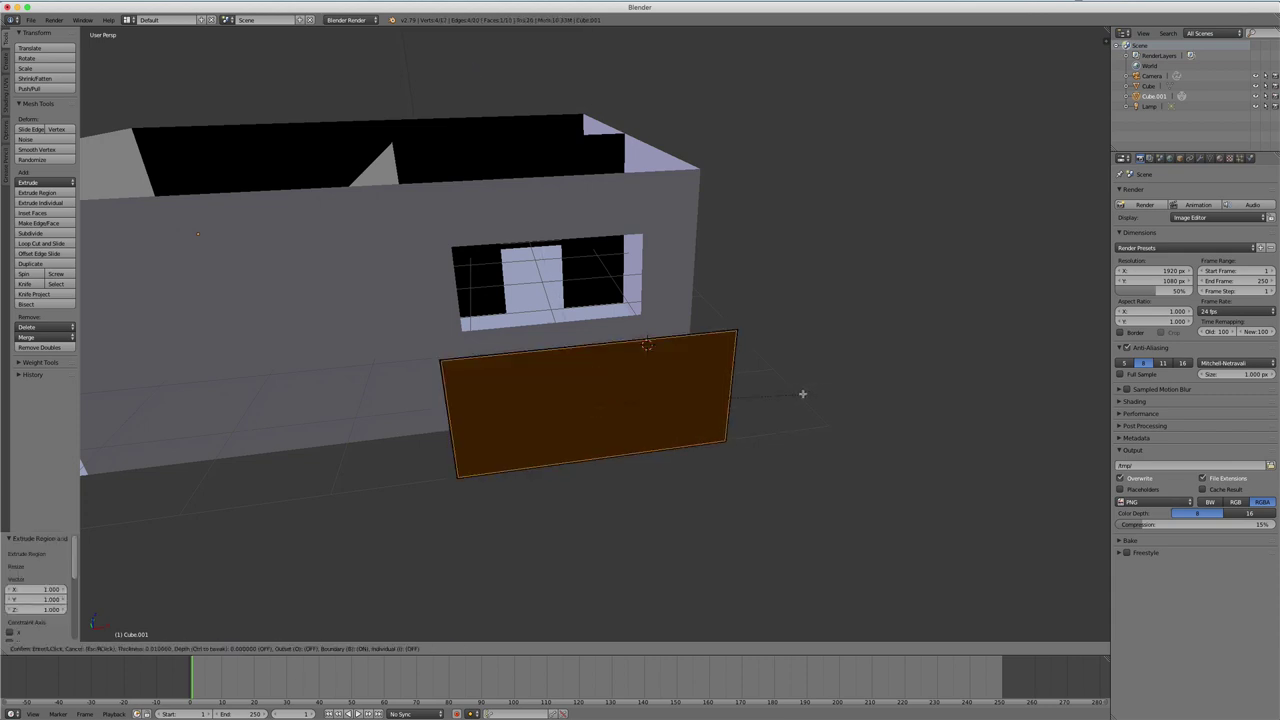
click(802, 393)
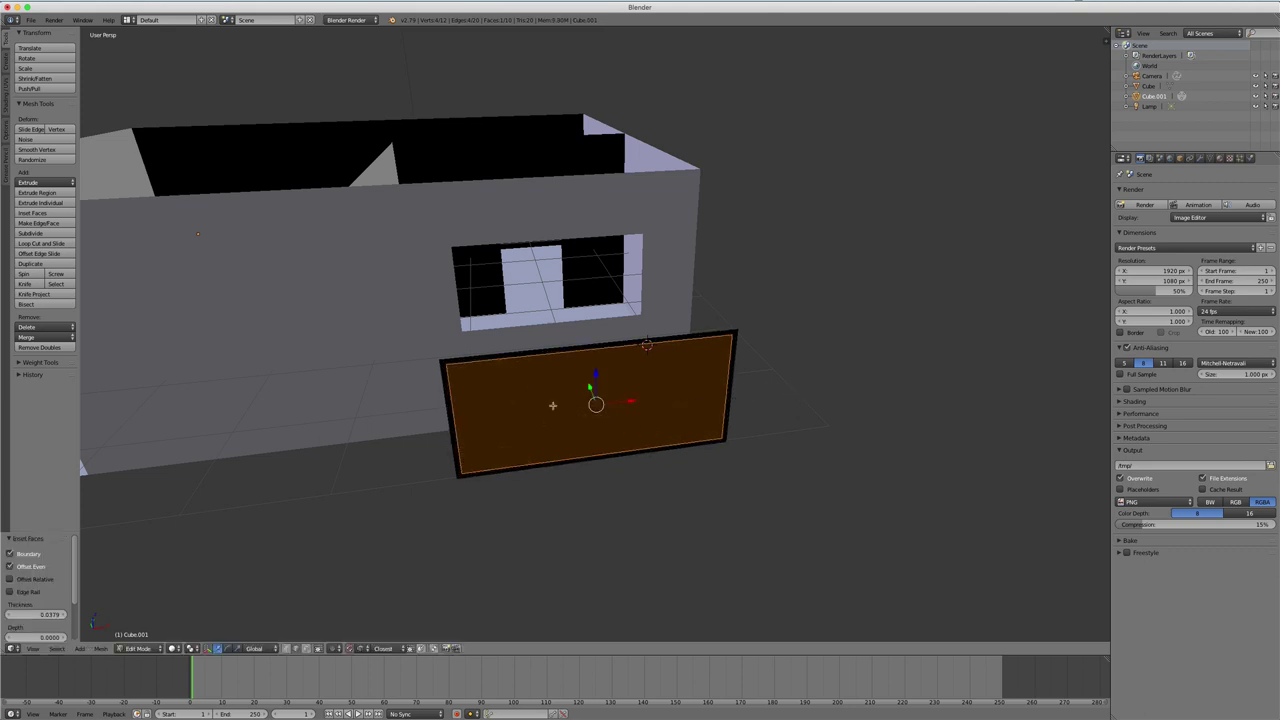
key(ctrl+r)
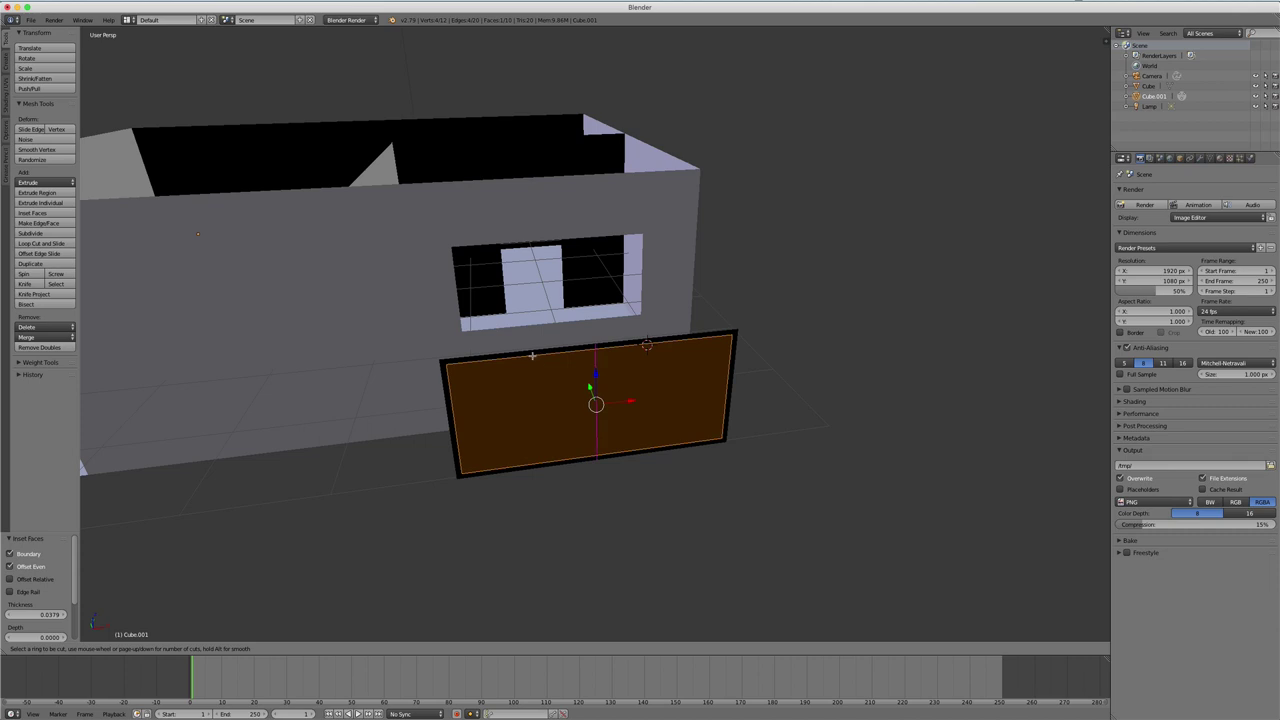
scroll(532, 356, up, 1)
click(532, 356)
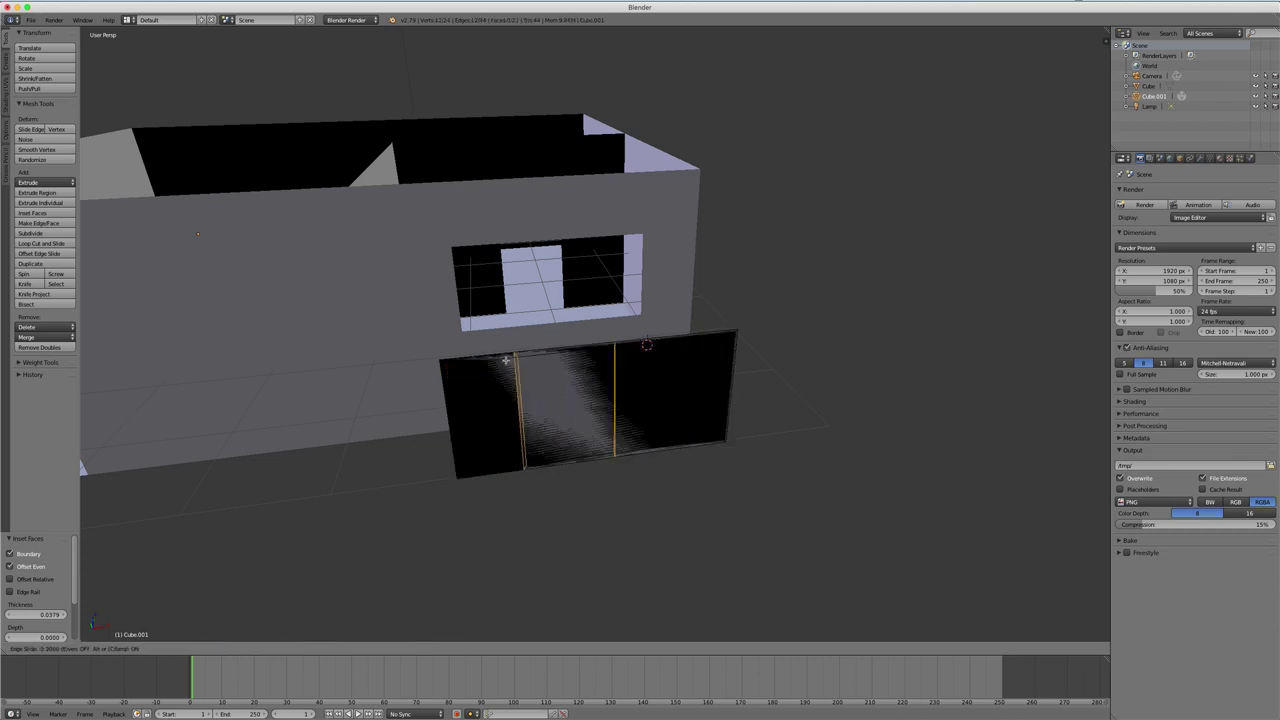
right_click(534, 366)
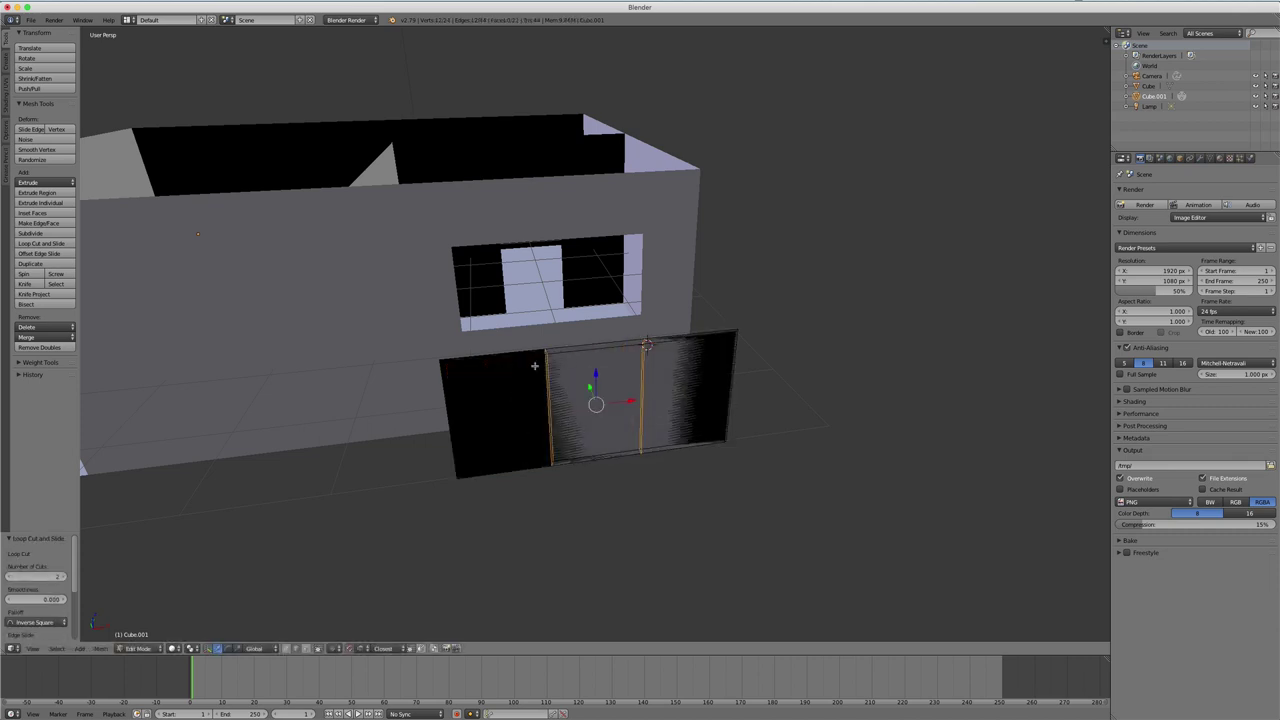
key(ctrl+z)
key(ctrl+z)
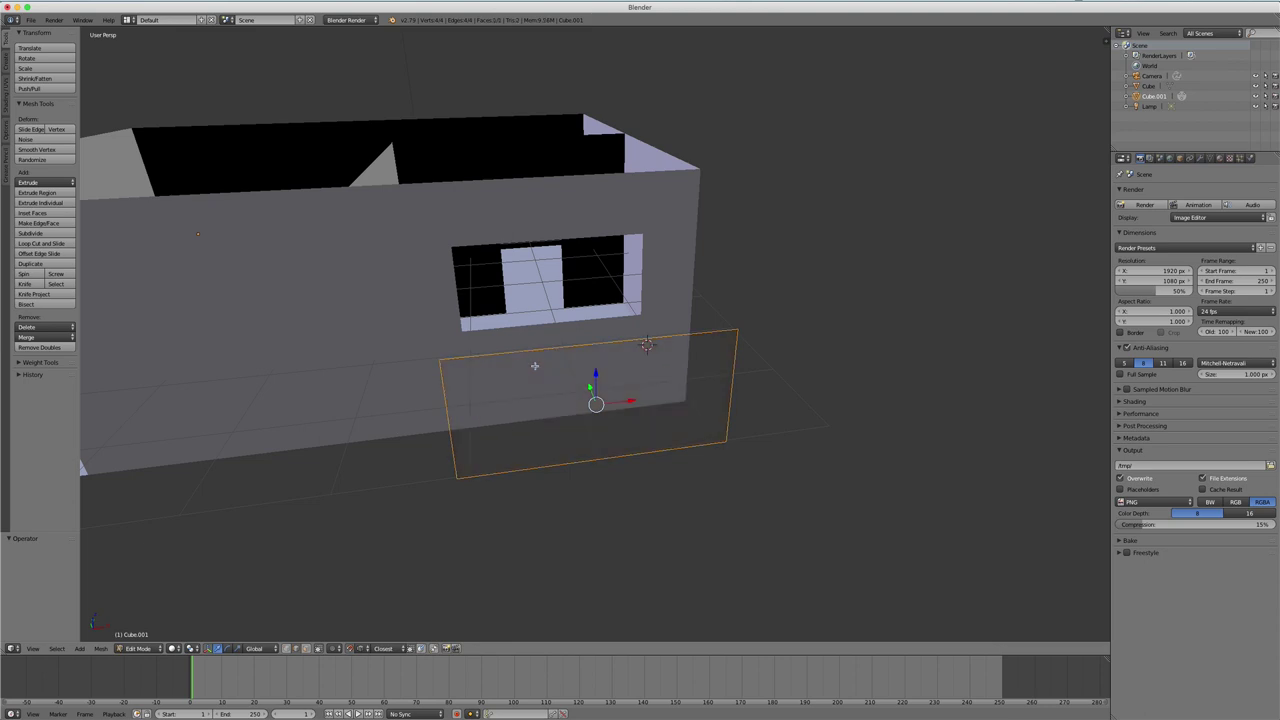
mouse_move(534, 366)
middle_down()
mouse_move(580, 397)
mouse_move(563, 397)
mouse_move(570, 410)
middle_up()
key(z)
key(z)
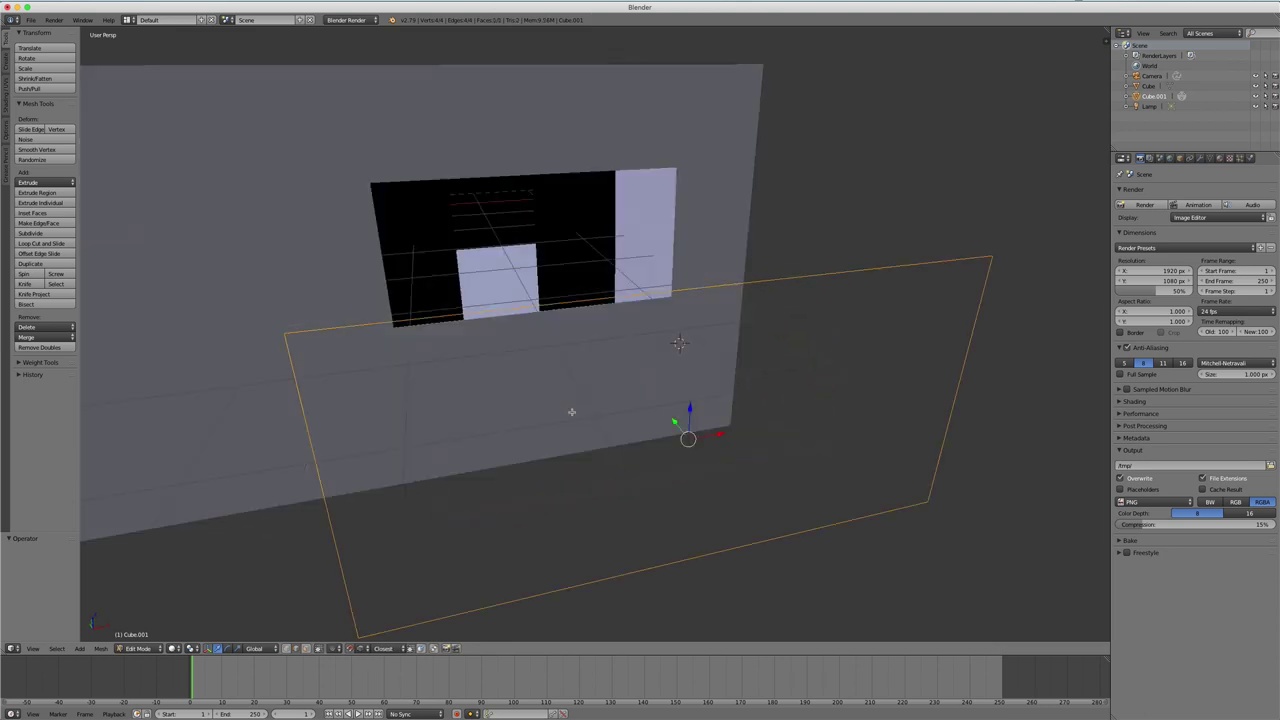
key(z)
key(z)
click(175, 649)
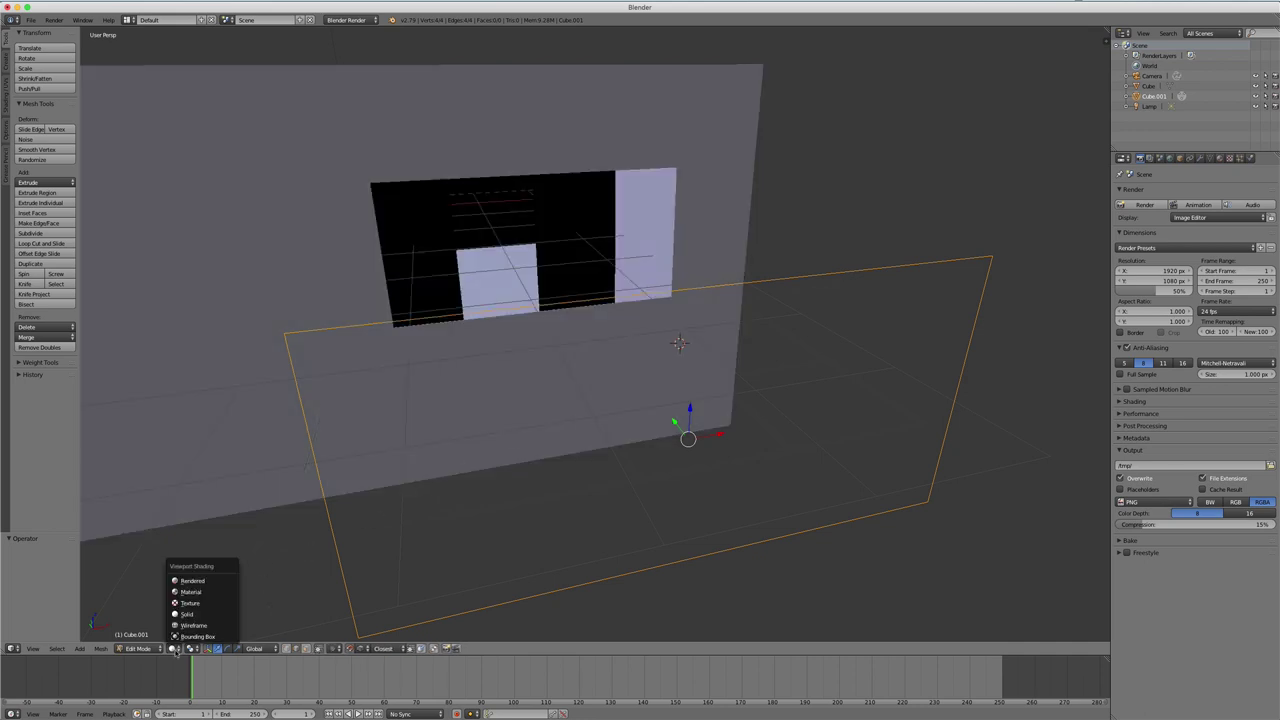
click(187, 614)
middle_drag(399, 490, 411, 472)
mouse_move(508, 441)
middle_down()
mouse_move(534, 445)
mouse_move(500, 443)
middle_up()
key(Tab)
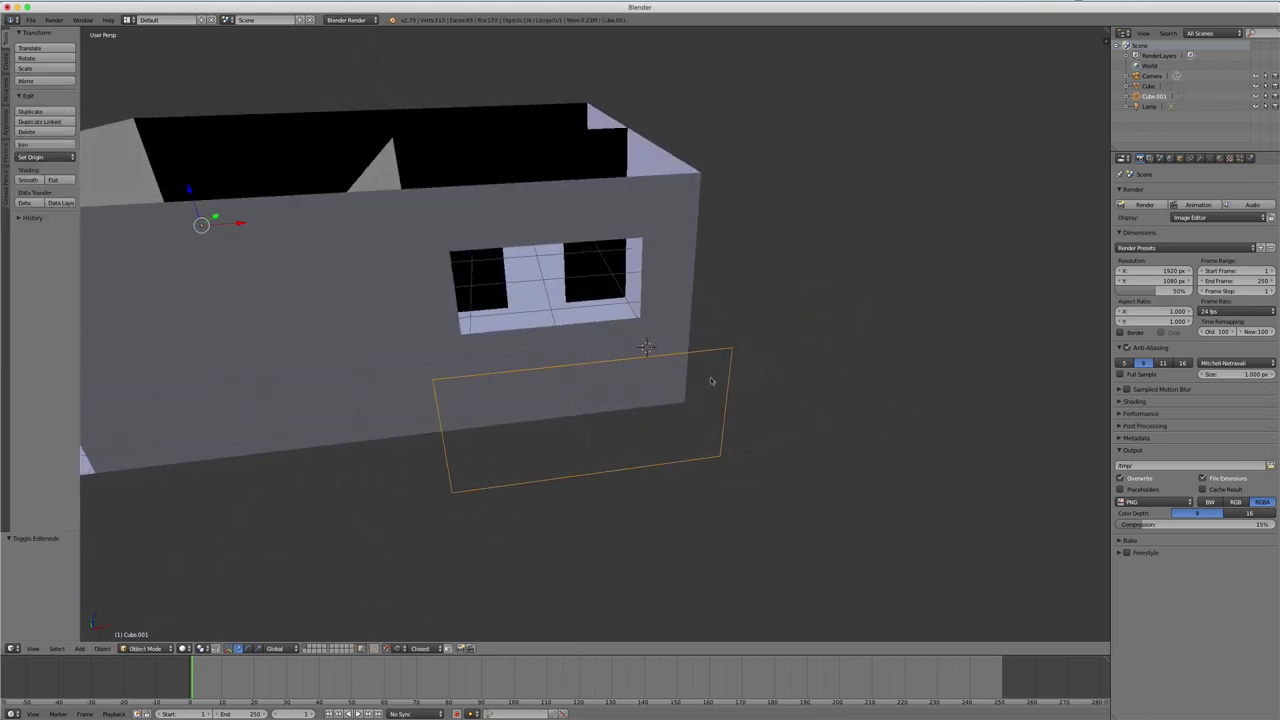
key(Tab)
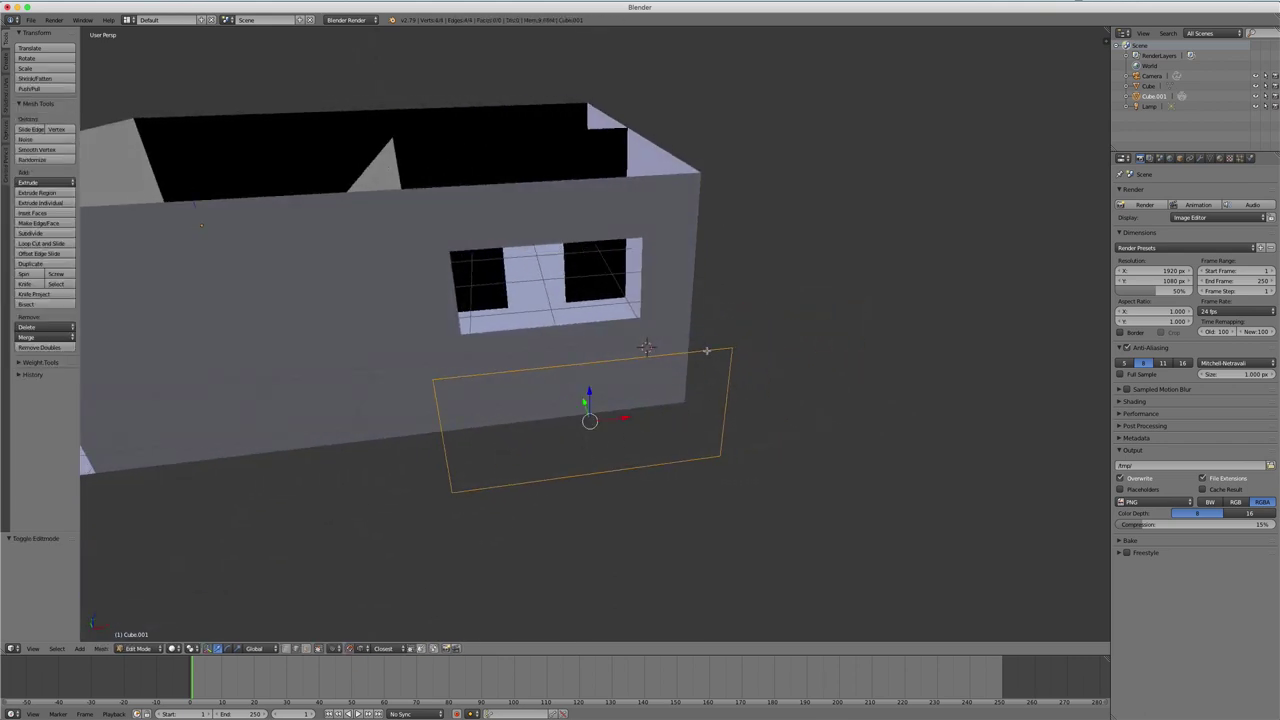
- Fill the Cube.001 outline, inset it by 0.0197, delete the centre face, and return to Object Mode
key(f)
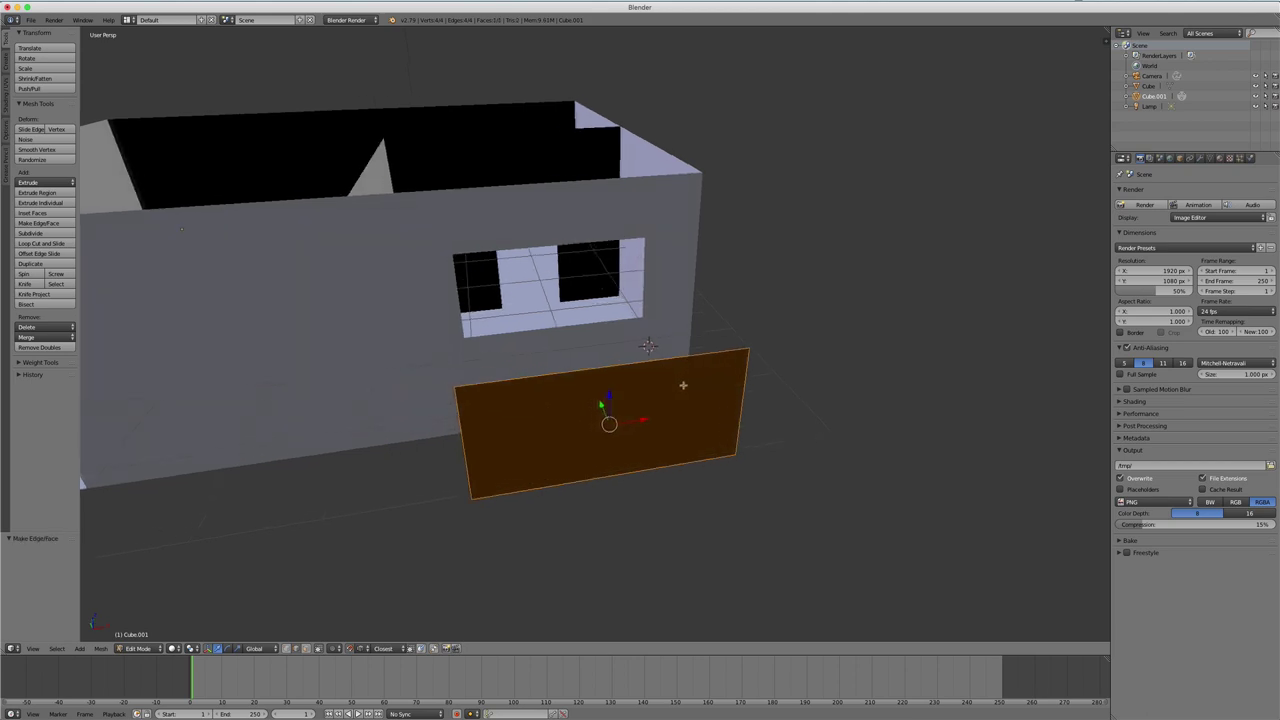
scroll(685, 386, left, 5)
key(i)
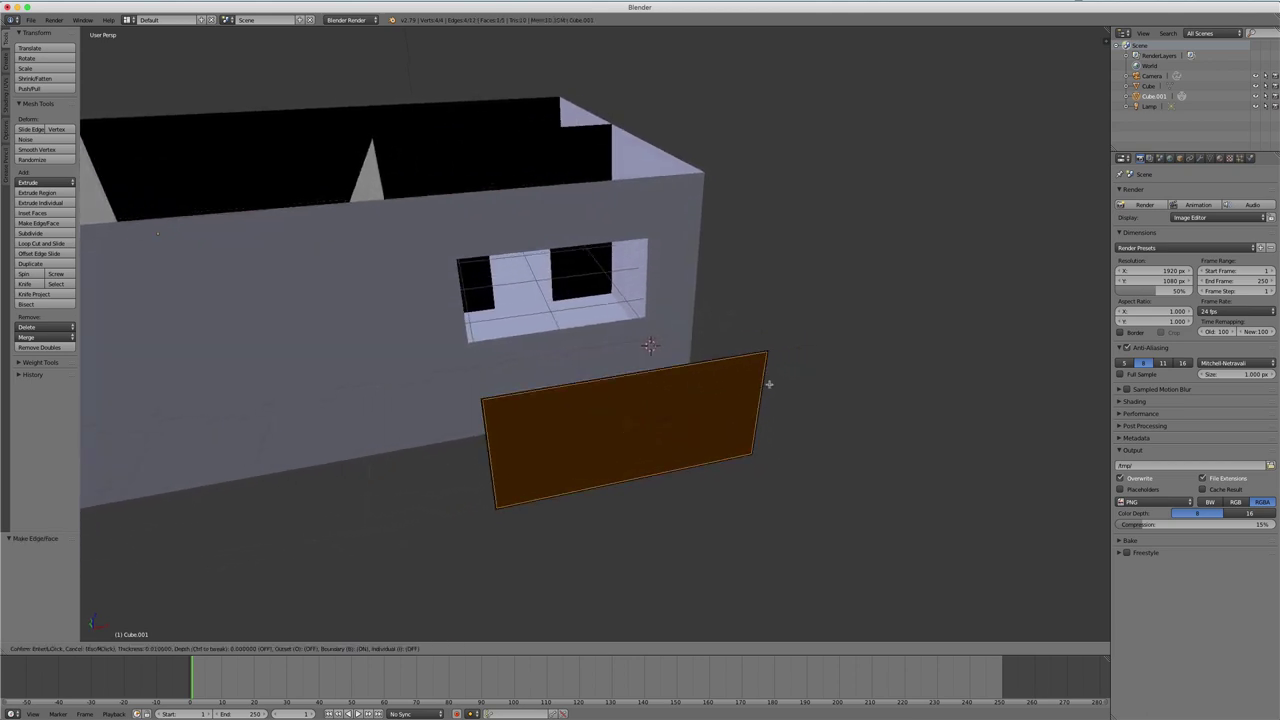
click(765, 385)
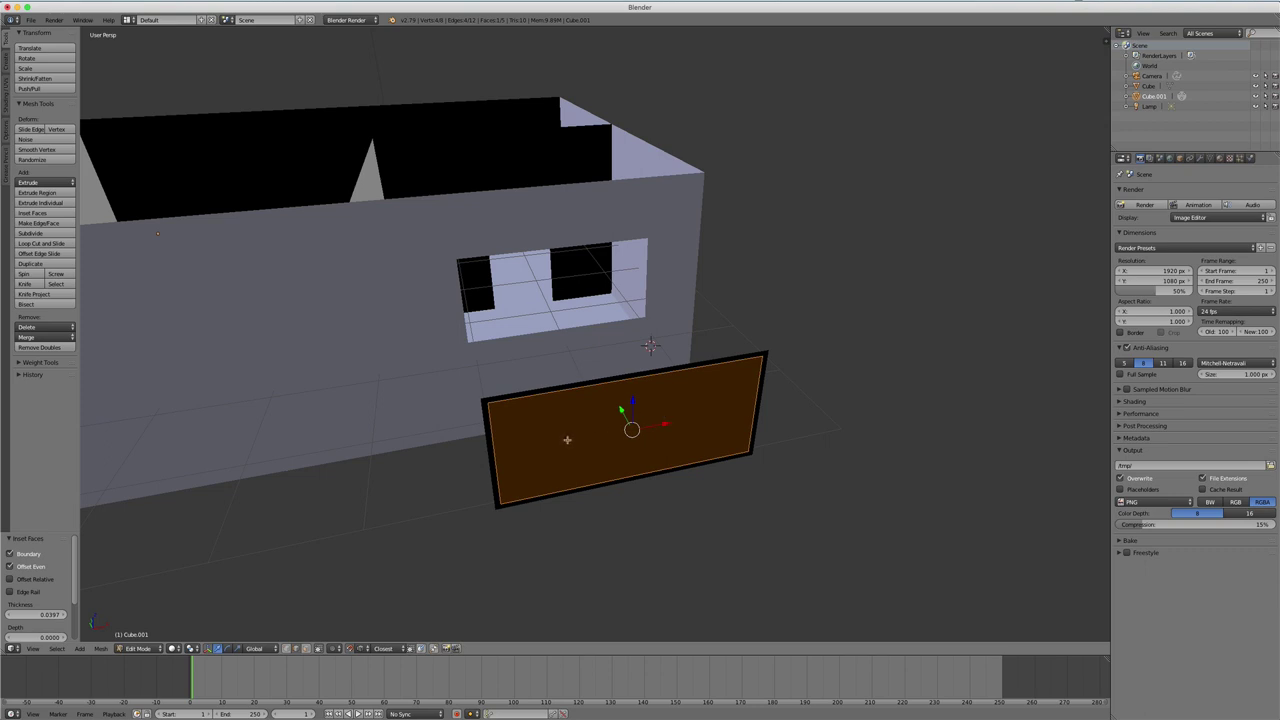
key(x)
click(567, 440)
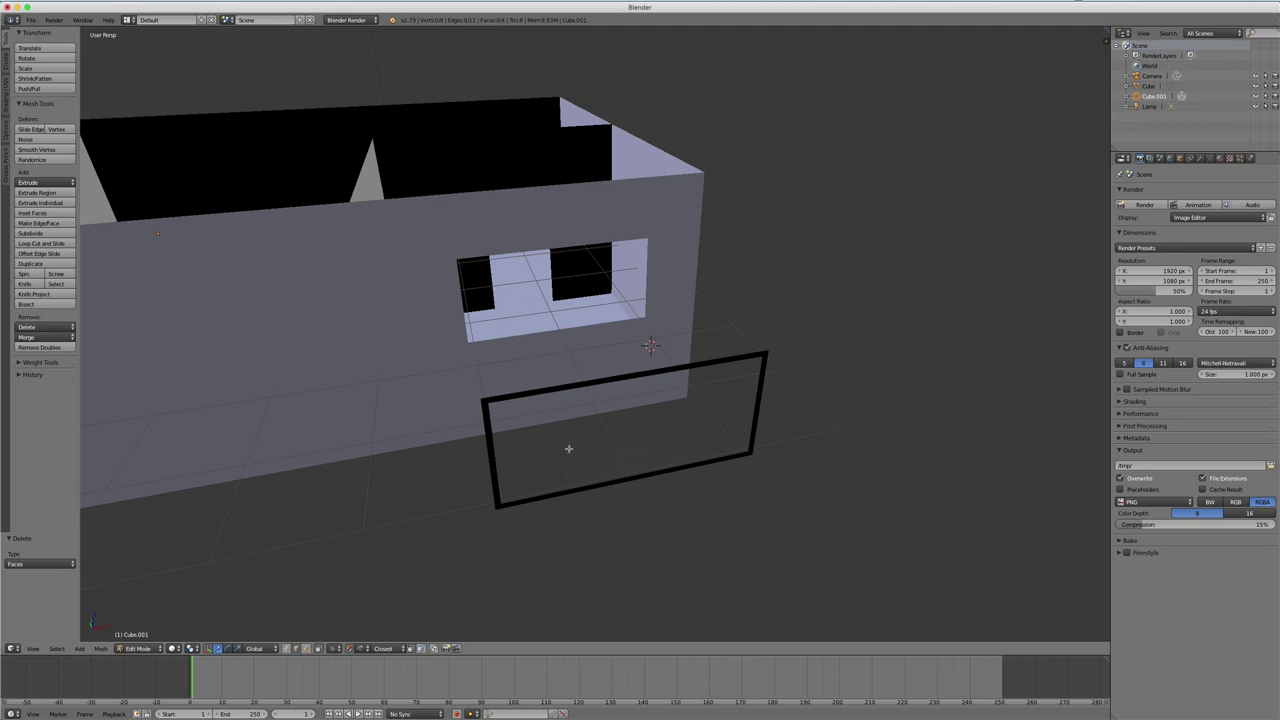
middle_drag(567, 440, 606, 444)
key(Tab)
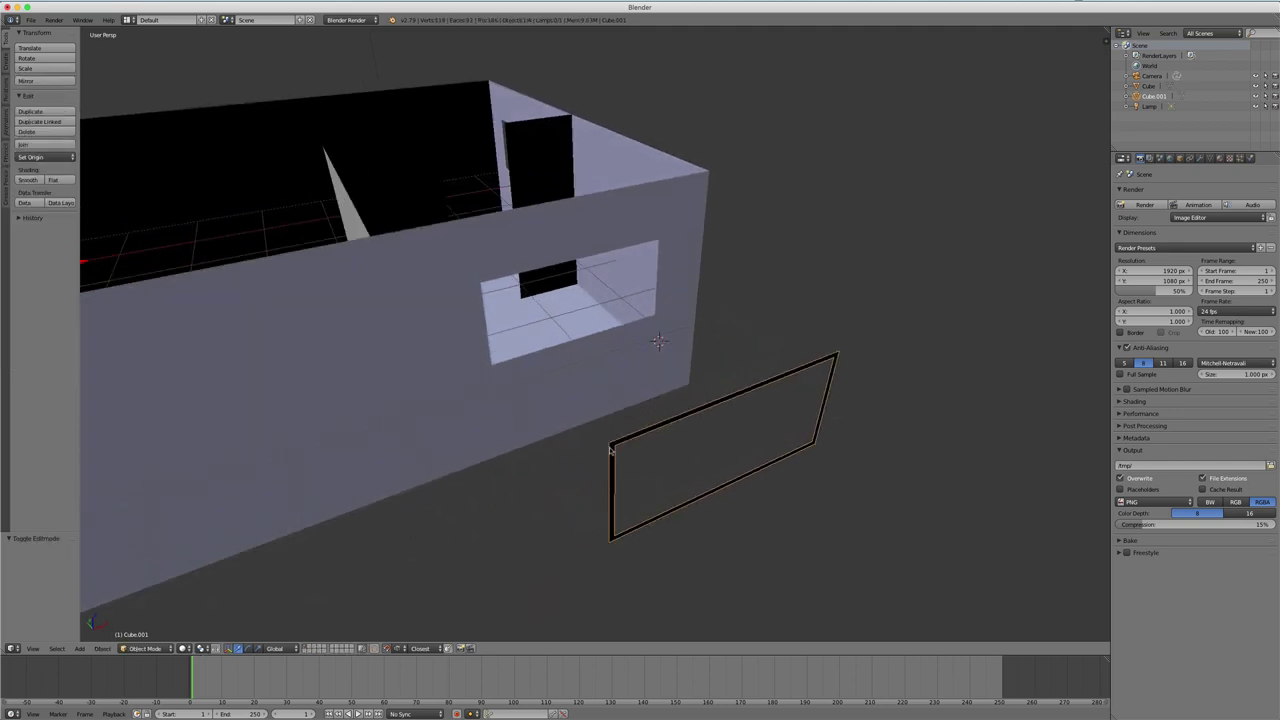
- Move the window frame into the wall's window opening, then fine-tune its position to fit
key(g)
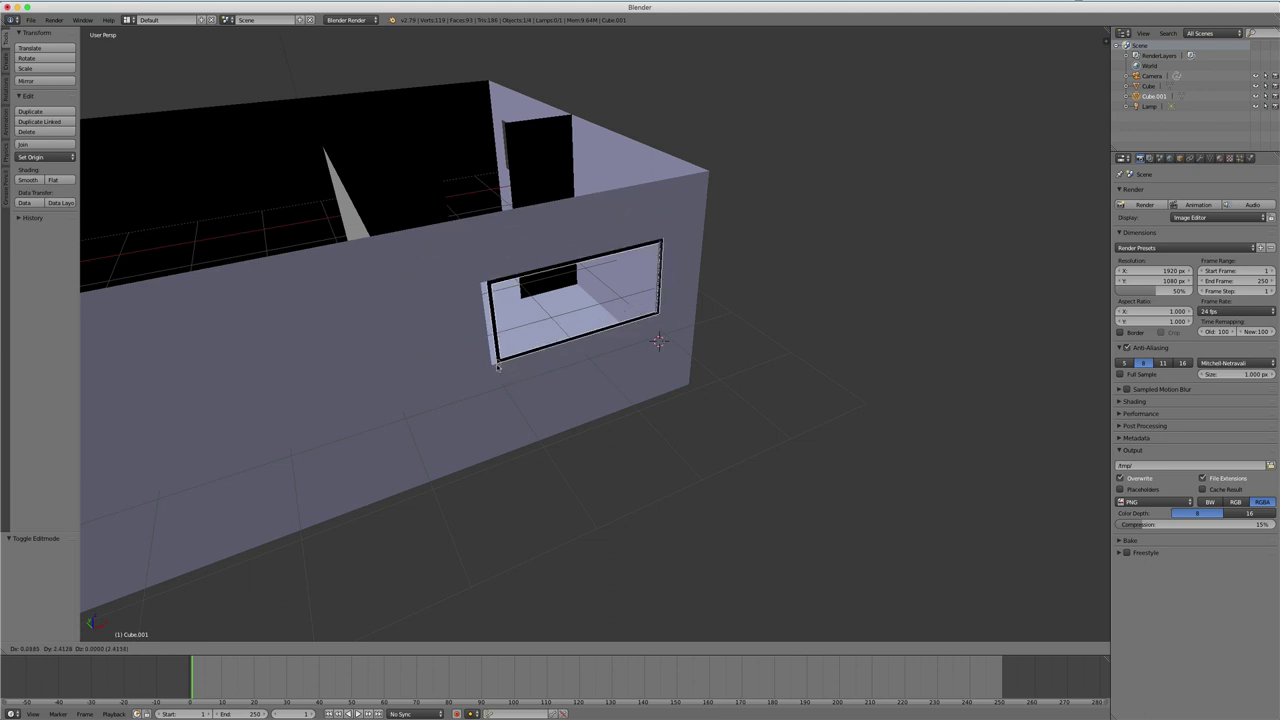
click(492, 368)
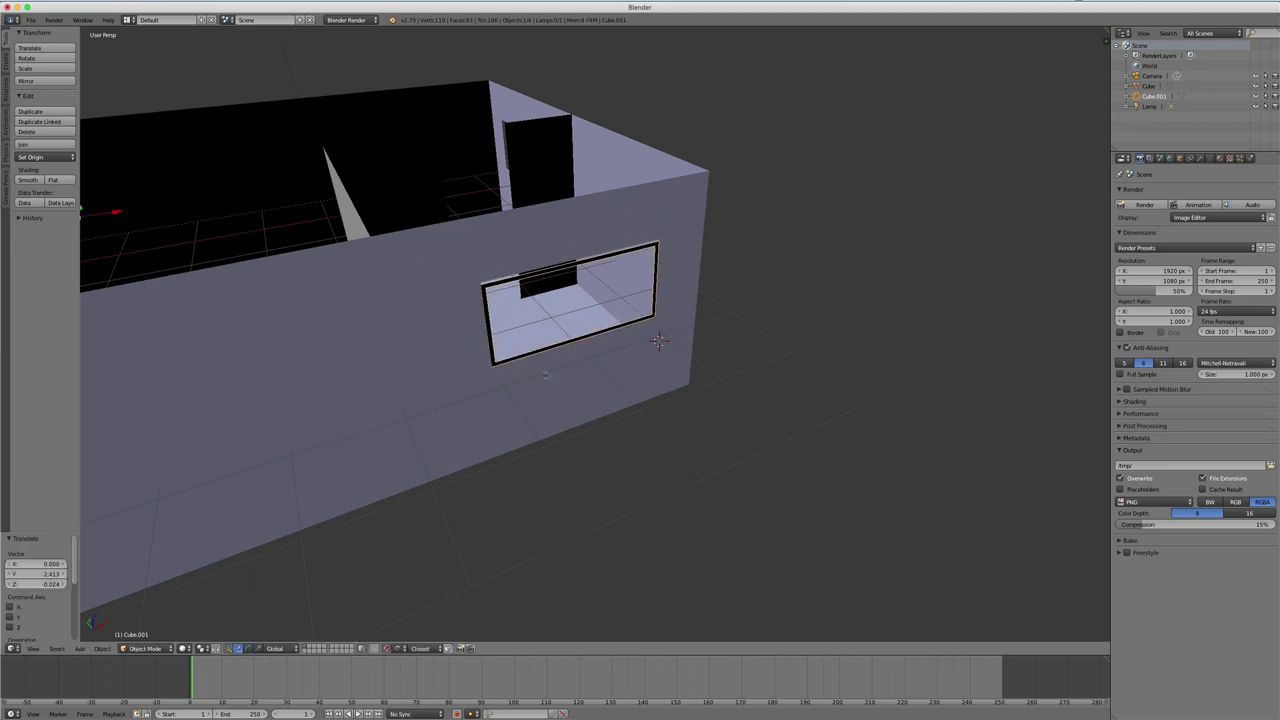
scroll(658, 341, up, 3)
scroll(777, 466, up, 4)
scroll(944, 376, up, 2)
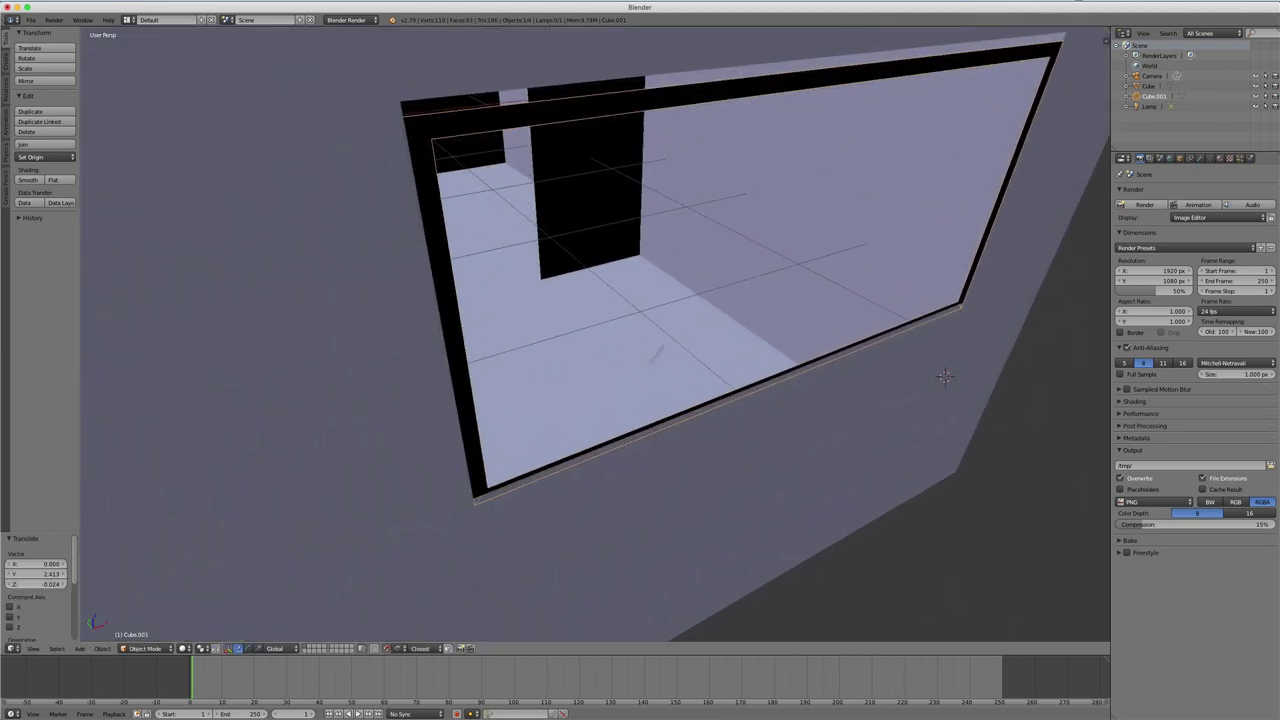
middle_drag(655, 355, 611, 427)
middle_drag(504, 204, 499, 273)
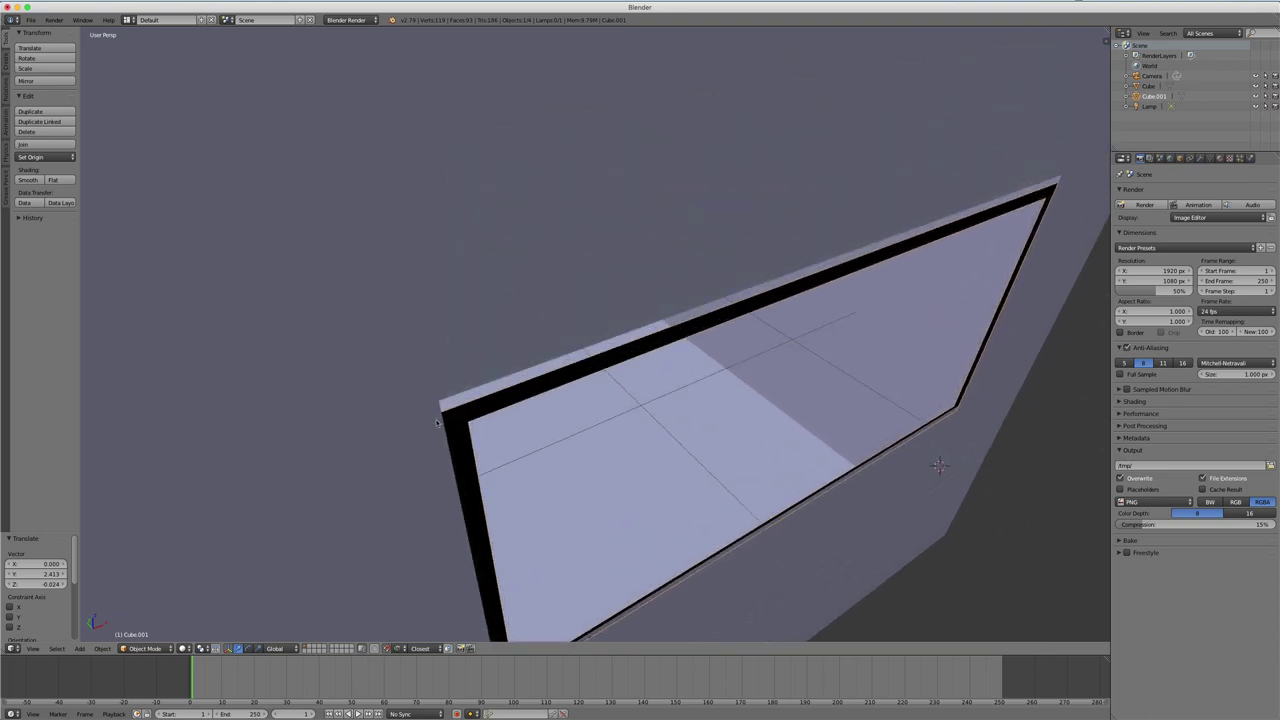
key(g)
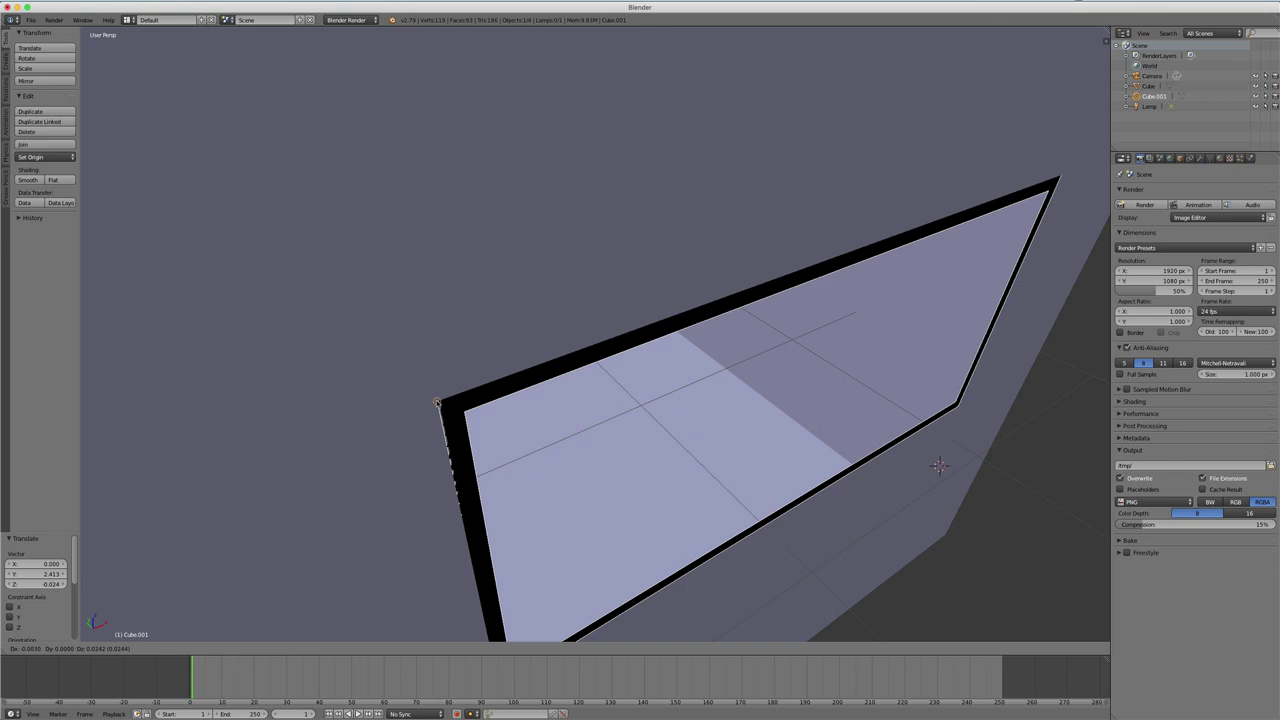
click(437, 401)
middle_drag(470, 403, 454, 381)
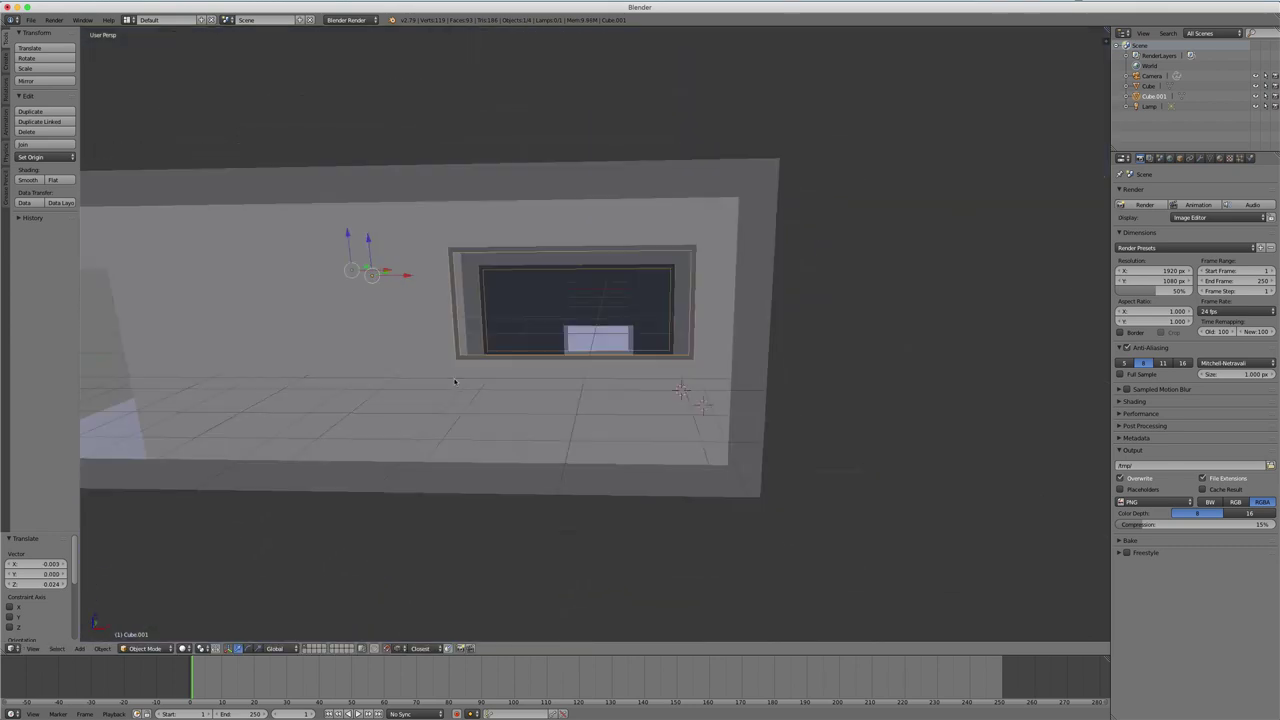
- From the front view, select the wall and switch the display to wireframe
key(KP_1)
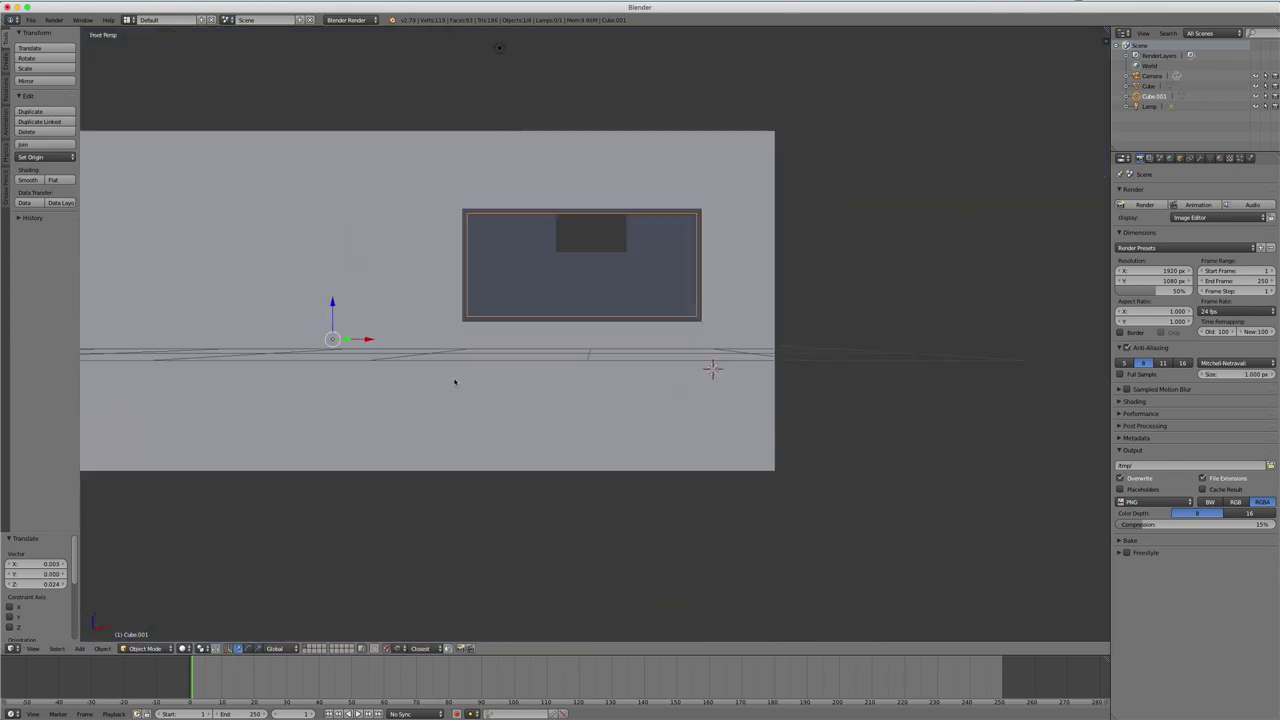
shift+middle_drag(487, 352, 491, 428)
scroll(517, 313, up, 1)
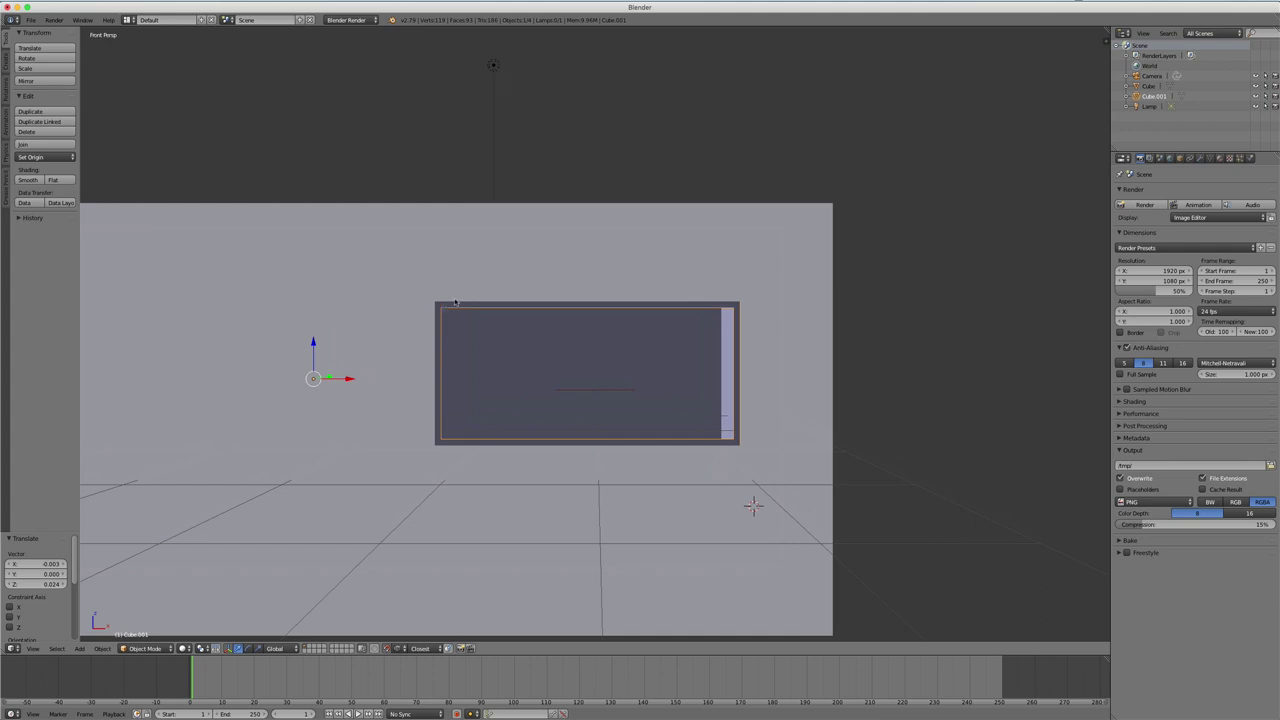
click(473, 274)
right_click(511, 271)
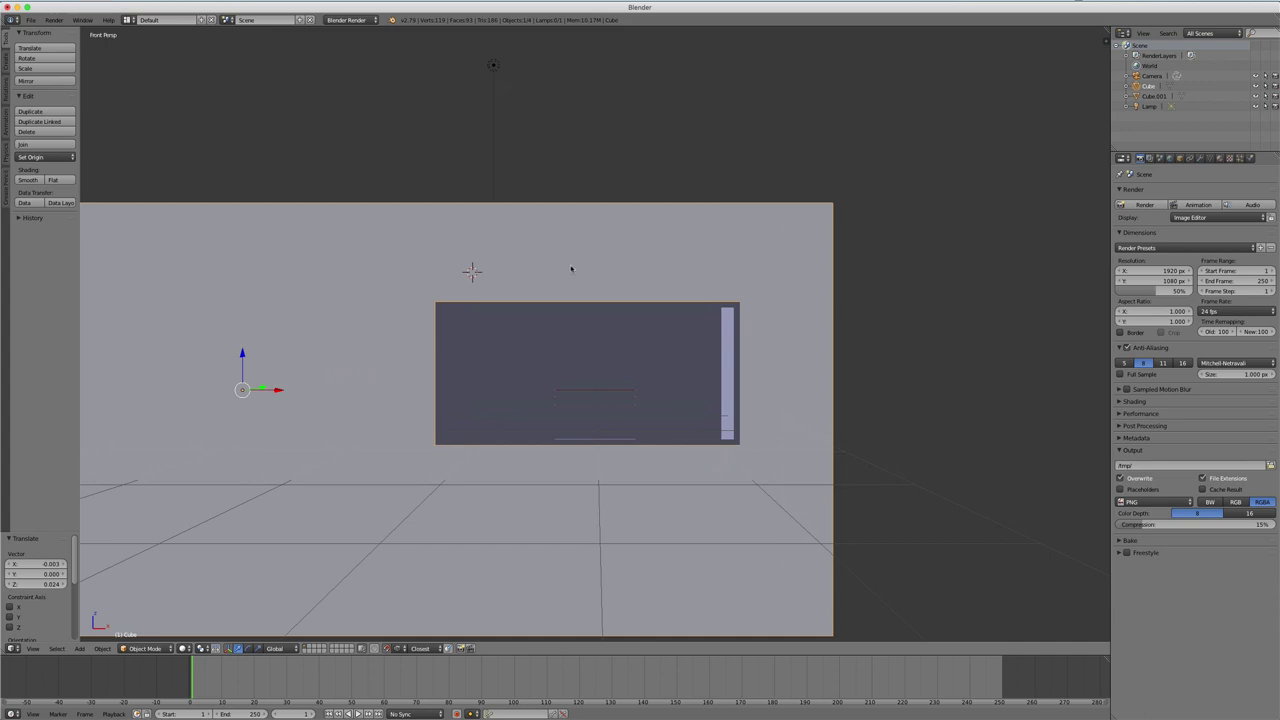
key(z)
- Add the window frame to the selection and edit both meshes together
middle_drag(577, 269, 575, 271)
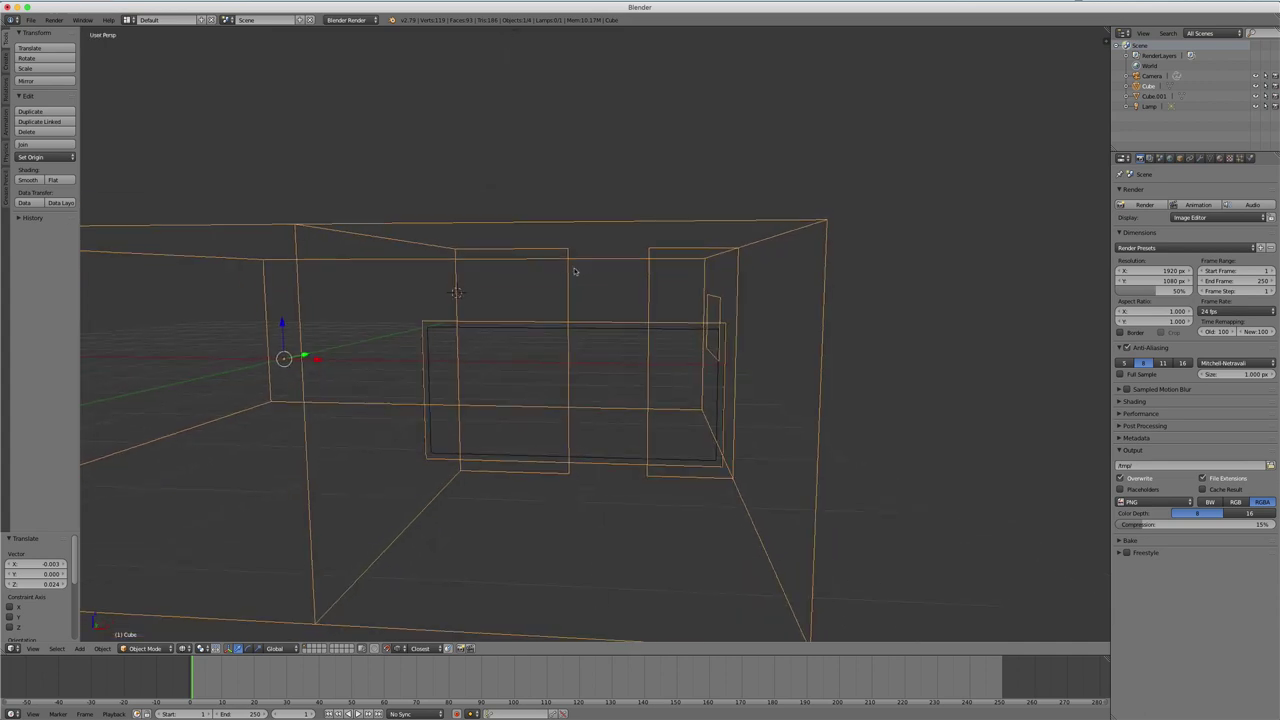
shift+right_click(478, 328)
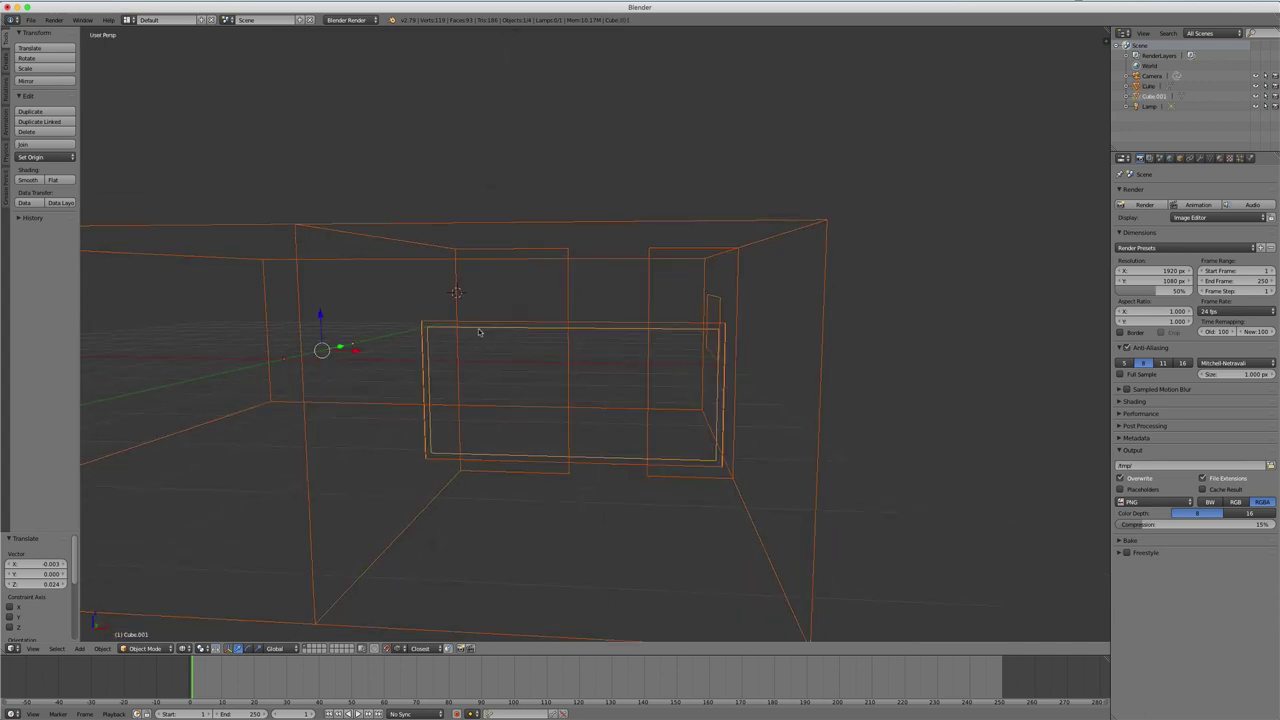
key(Tab)
mouse_move(493, 338)
middle_down()
mouse_move(533, 355)
mouse_move(537, 374)
middle_up()
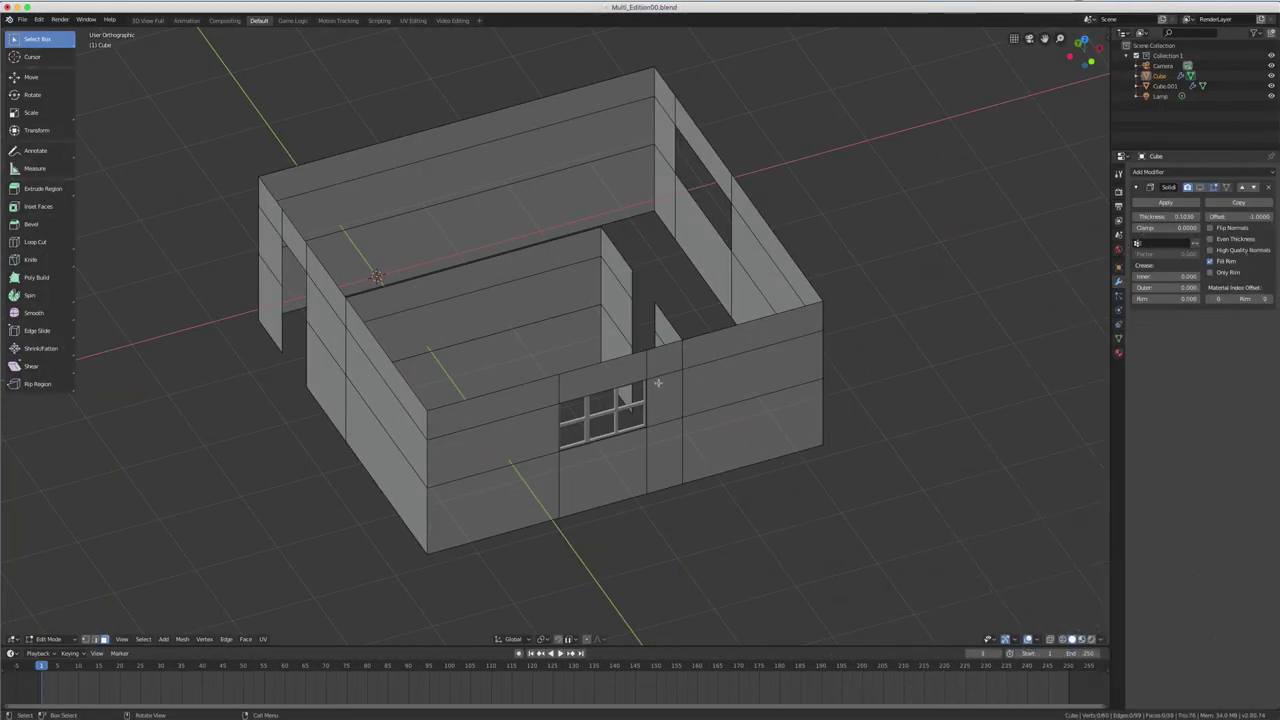
- In Front Ortho view, add the window grid to the house walls and edit both meshes
middle_drag(638, 414, 614, 402)
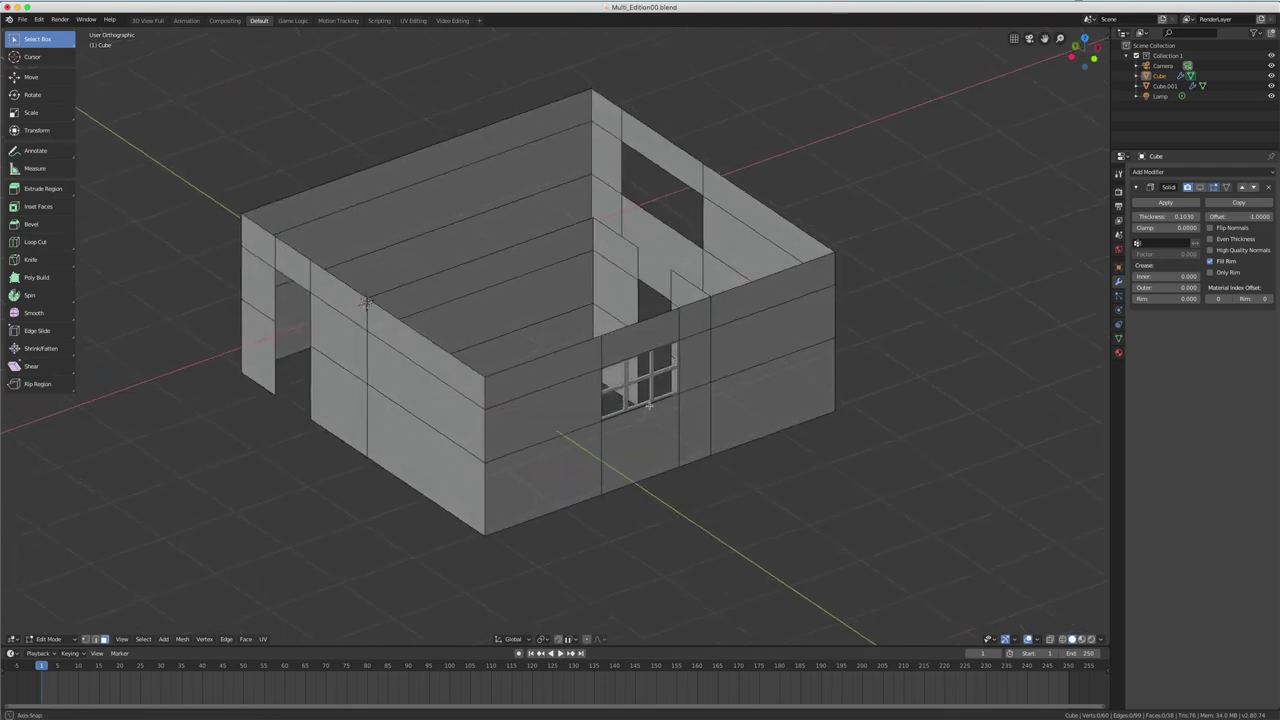
key(KP_1)
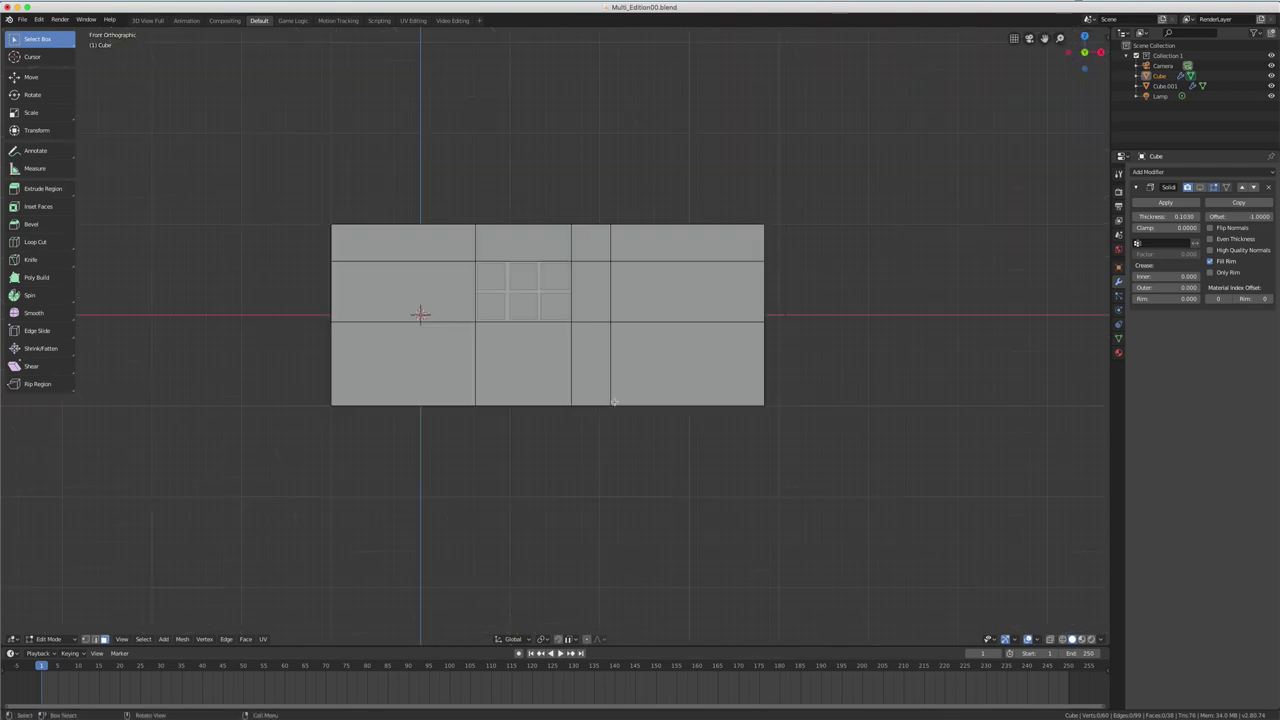
key(Tab)
scroll(523, 273, up, 1)
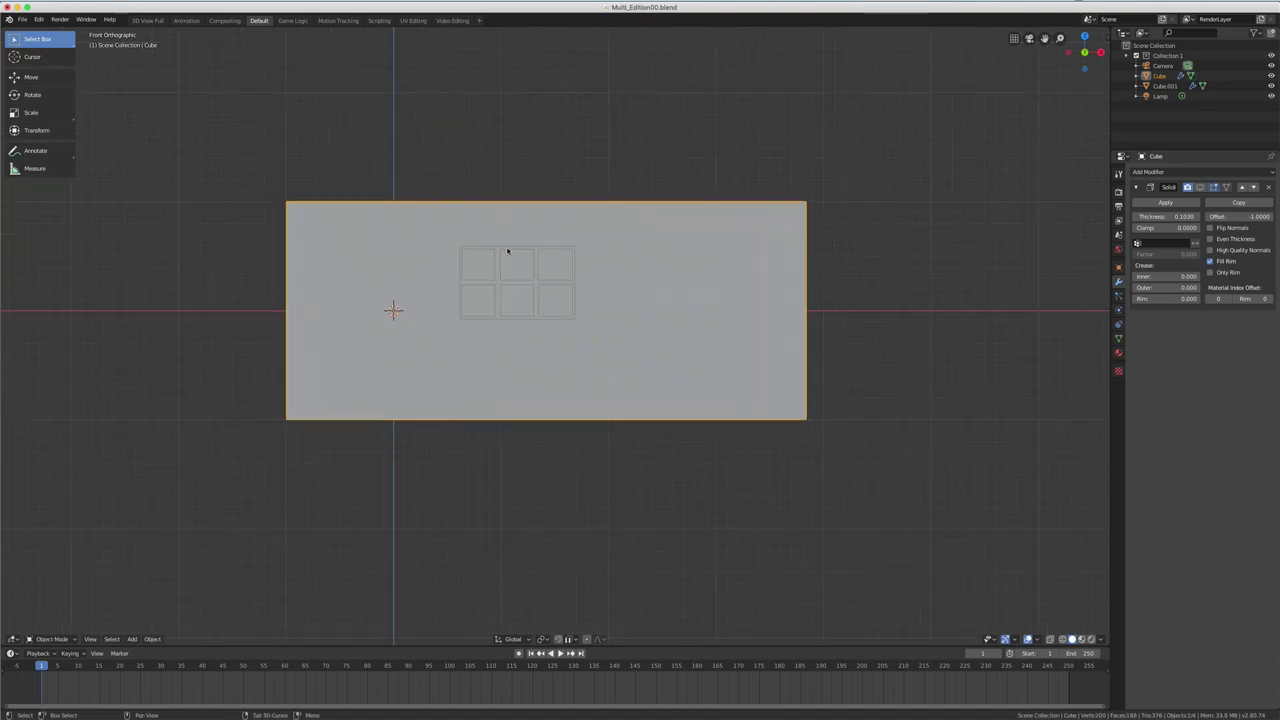
shift+click(502, 251)
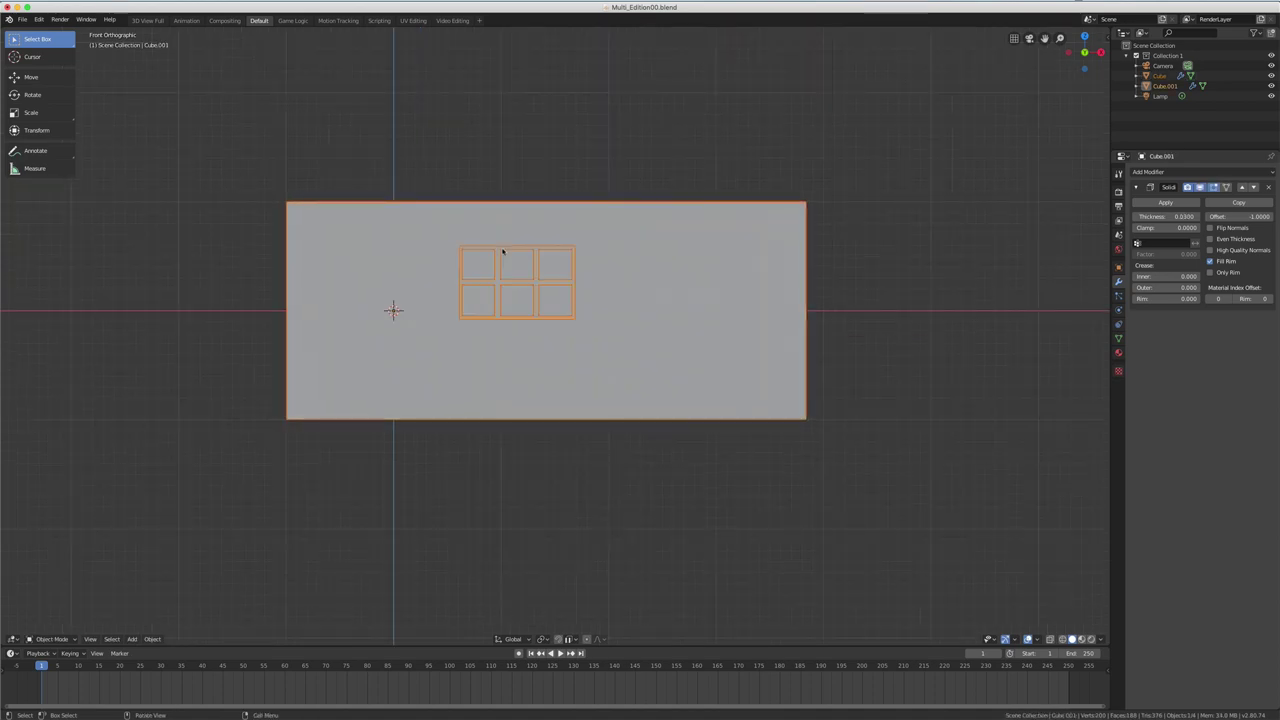
key(Tab)
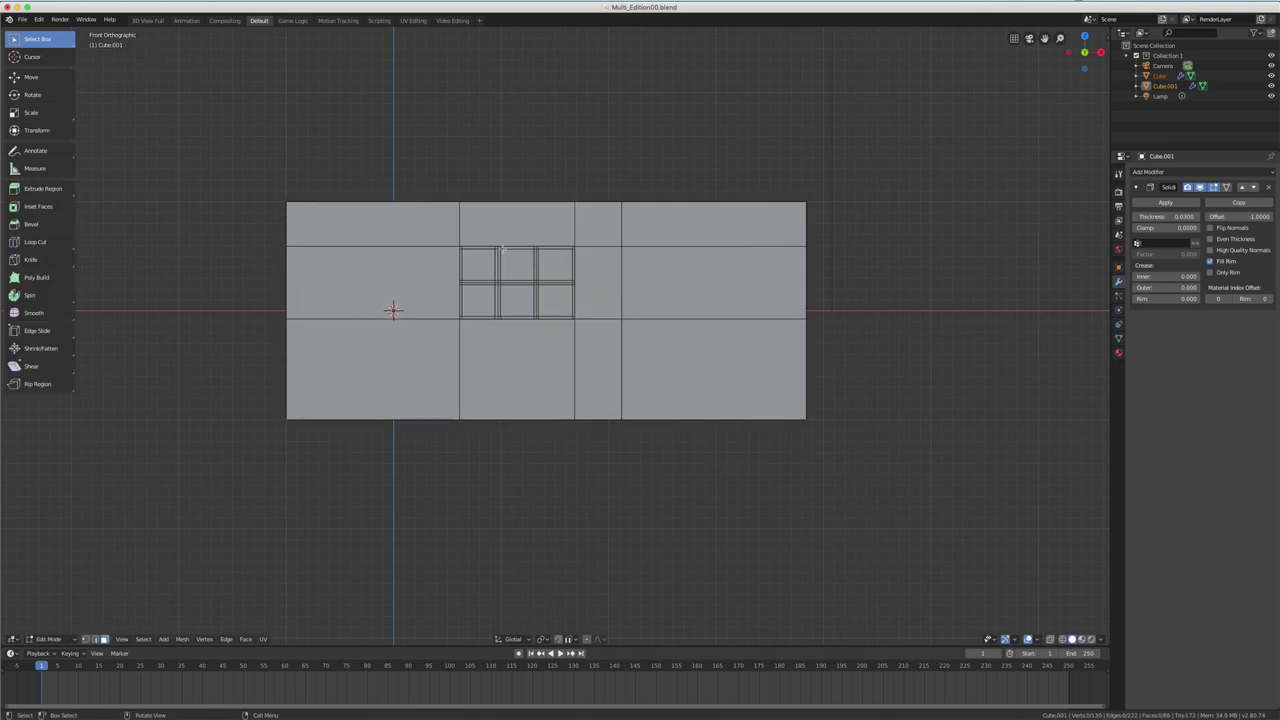
- Switch the viewport to wireframe and box-select the window grid's top edge
key(z)
click(434, 250)
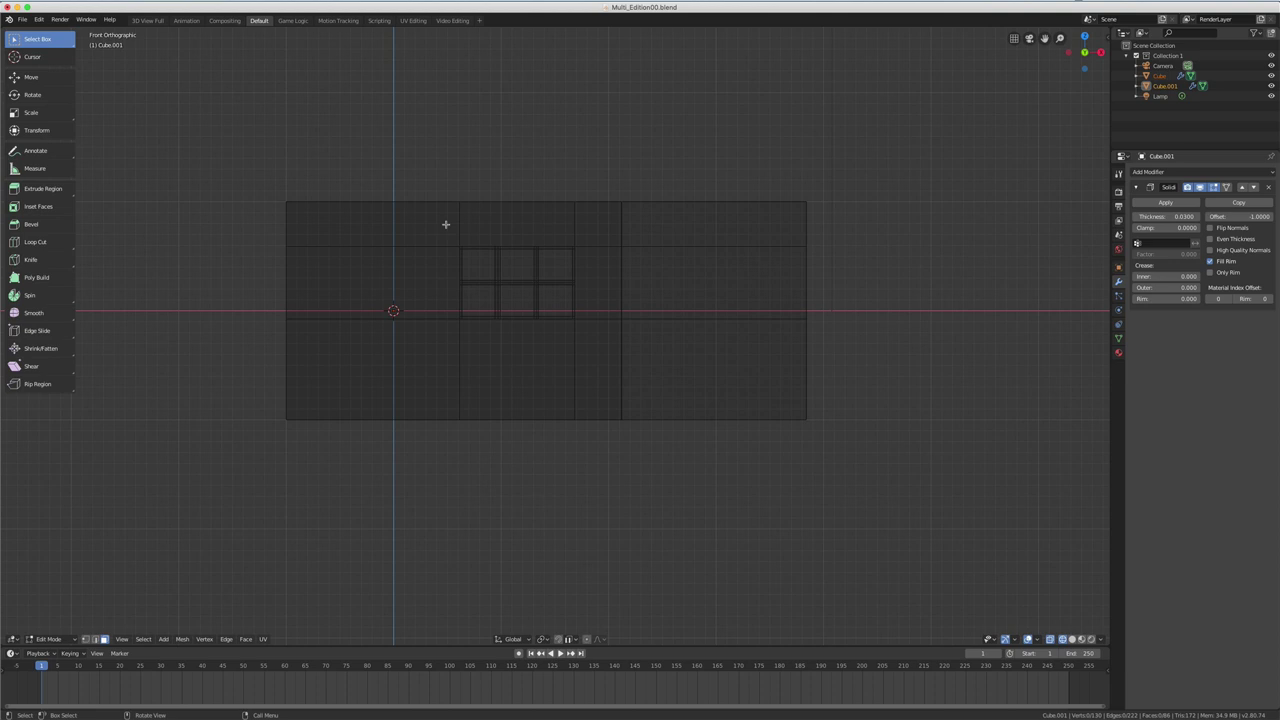
key(b)
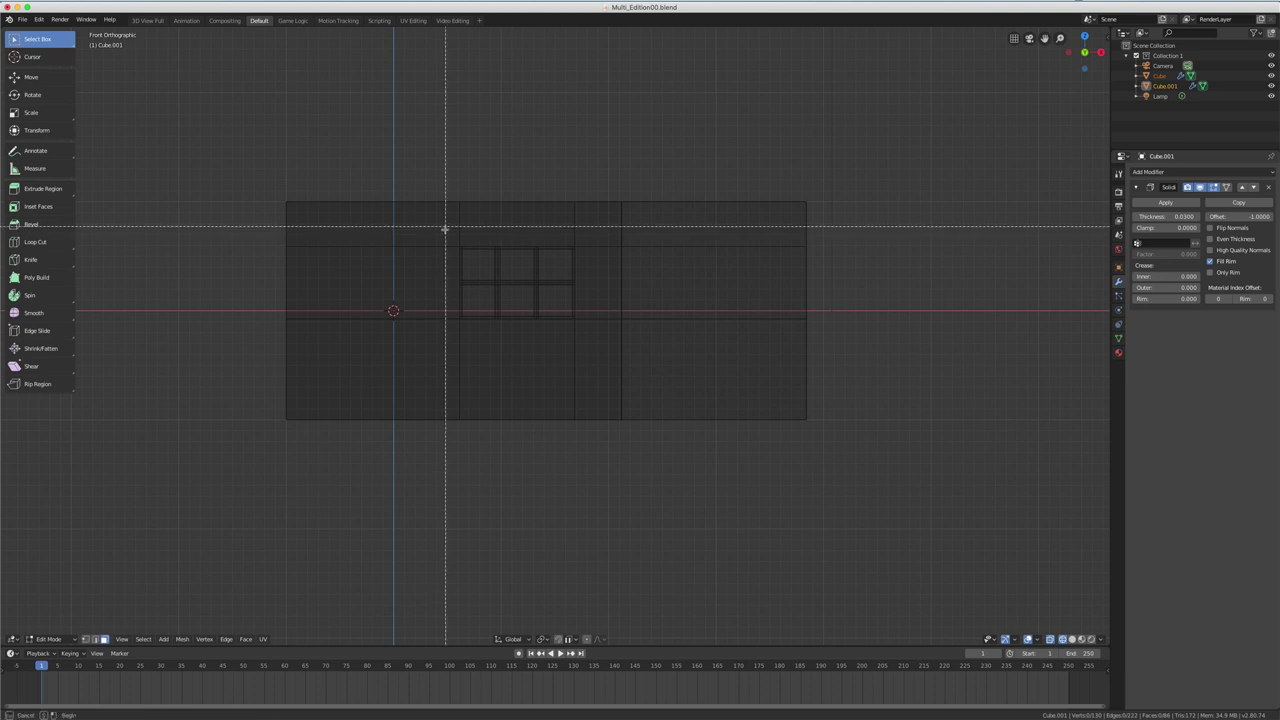
drag(446, 229, 588, 259)
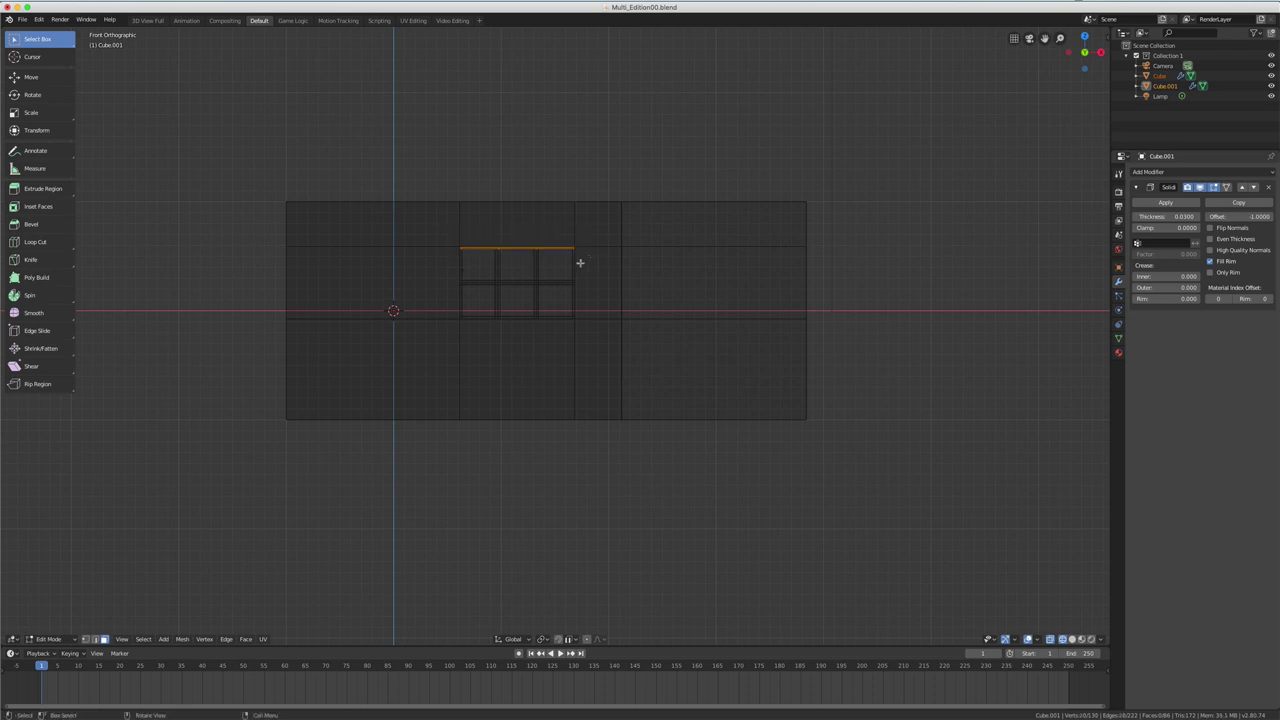
- Raise the top edge about 0.0559 along Z, then return to front view
key(g)
key(z)
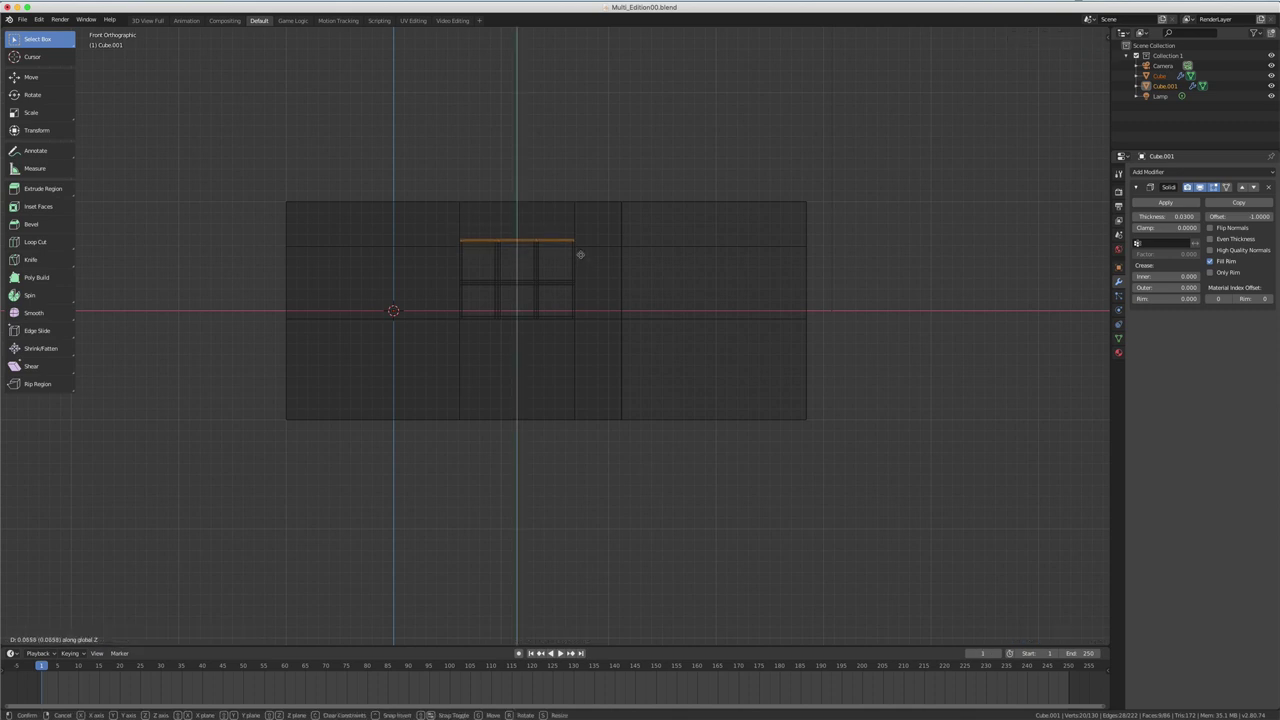
click(580, 253)
mouse_move(566, 257)
middle_down()
mouse_move(603, 287)
mouse_move(574, 278)
middle_up()
key(KP_1)
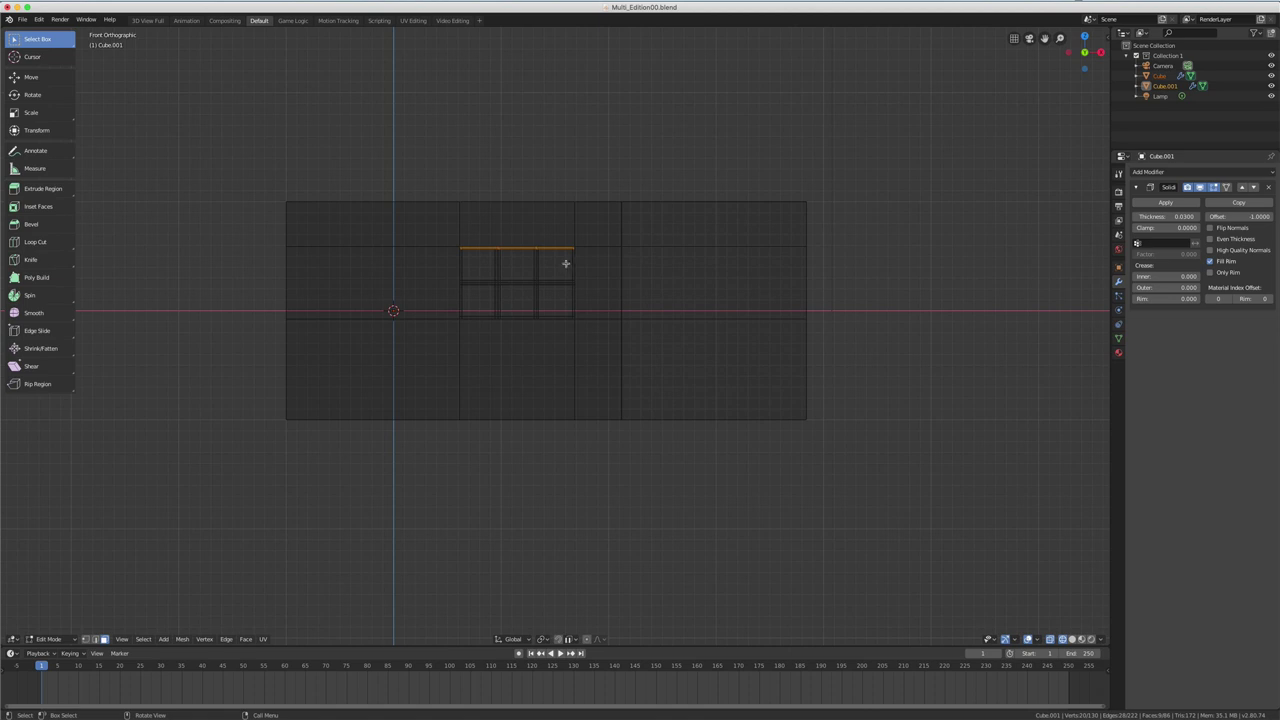
- In vertex mode, raise the top row of wall and grid vertices together along Z
key(1)
key(alt+a)
key(b)
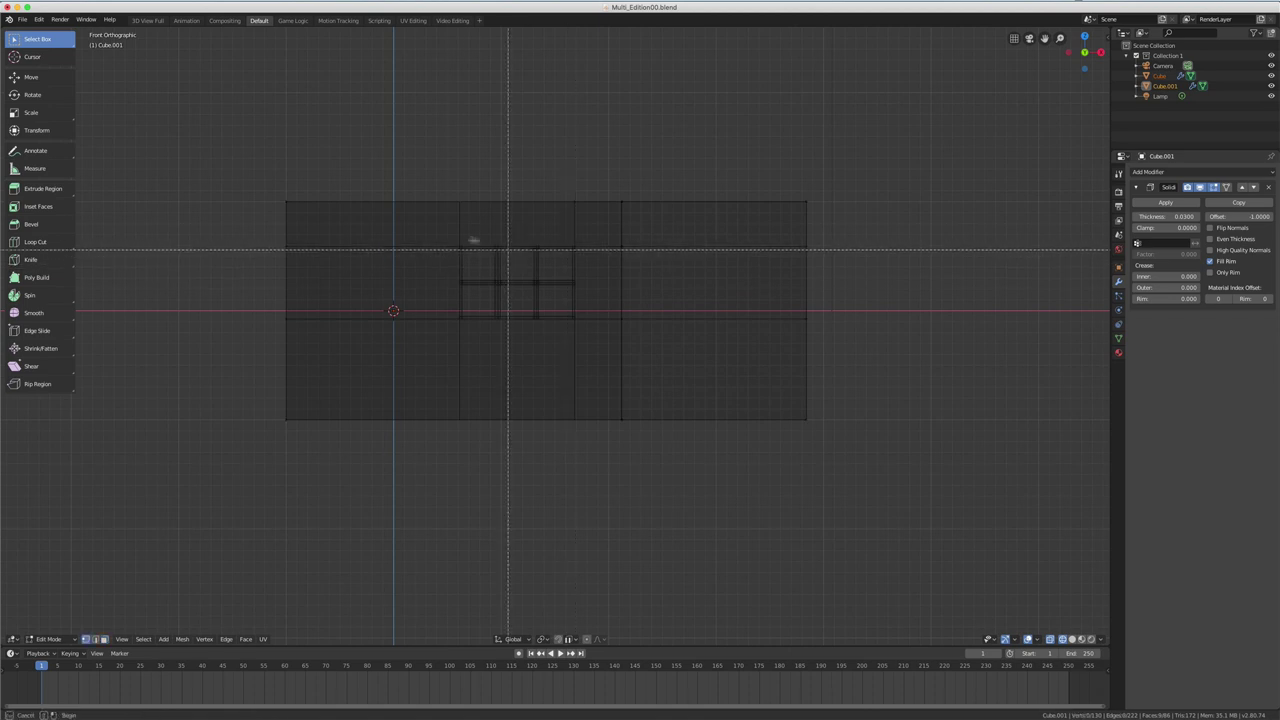
drag(437, 223, 597, 263)
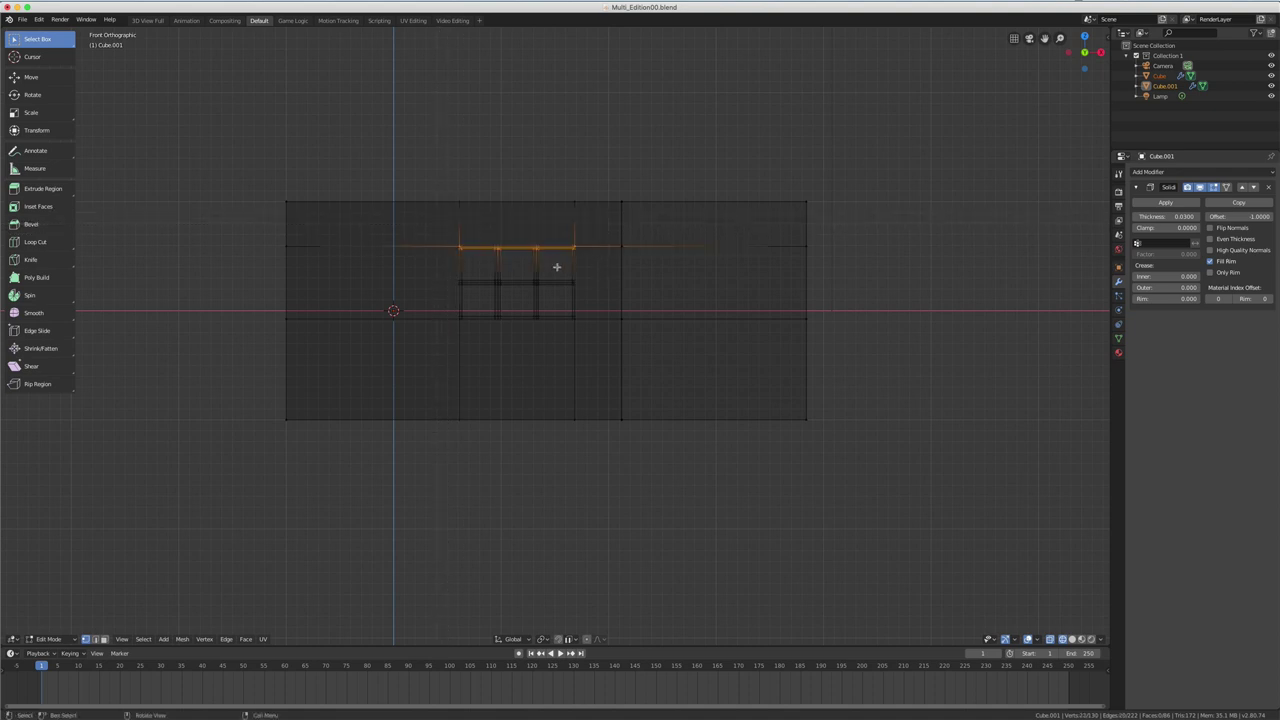
key(g)
key(z)
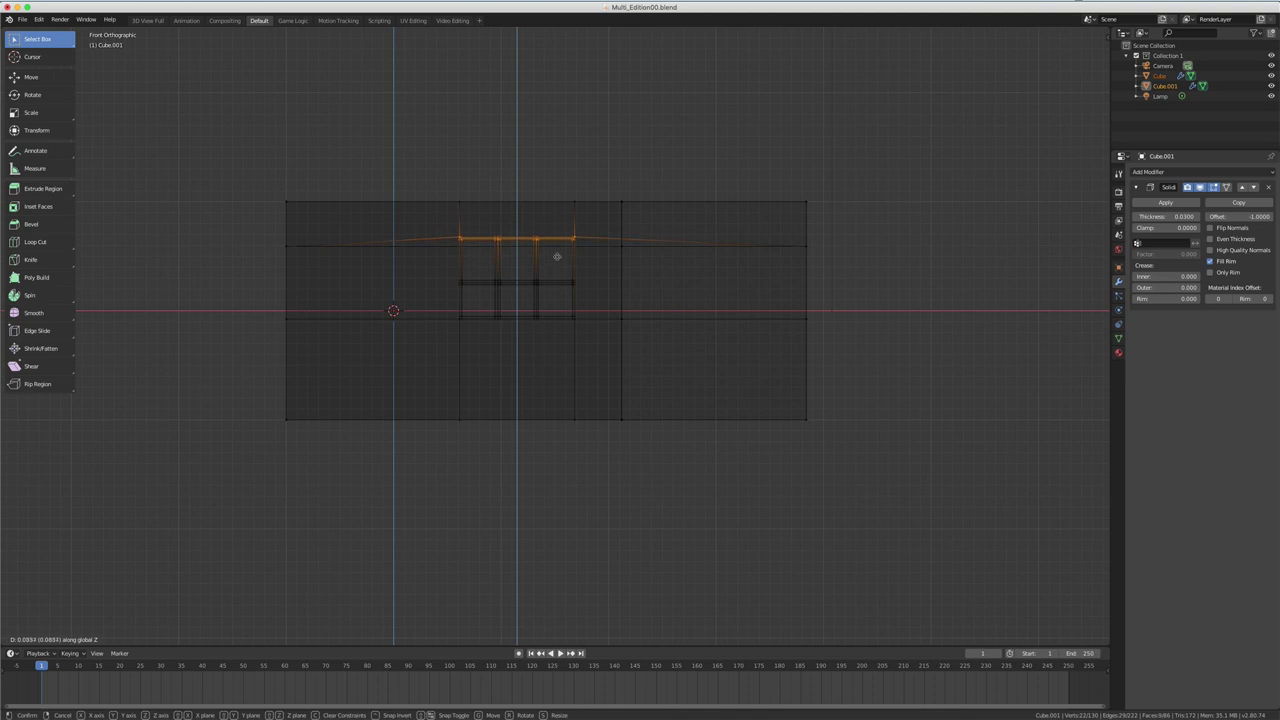
click(557, 253)
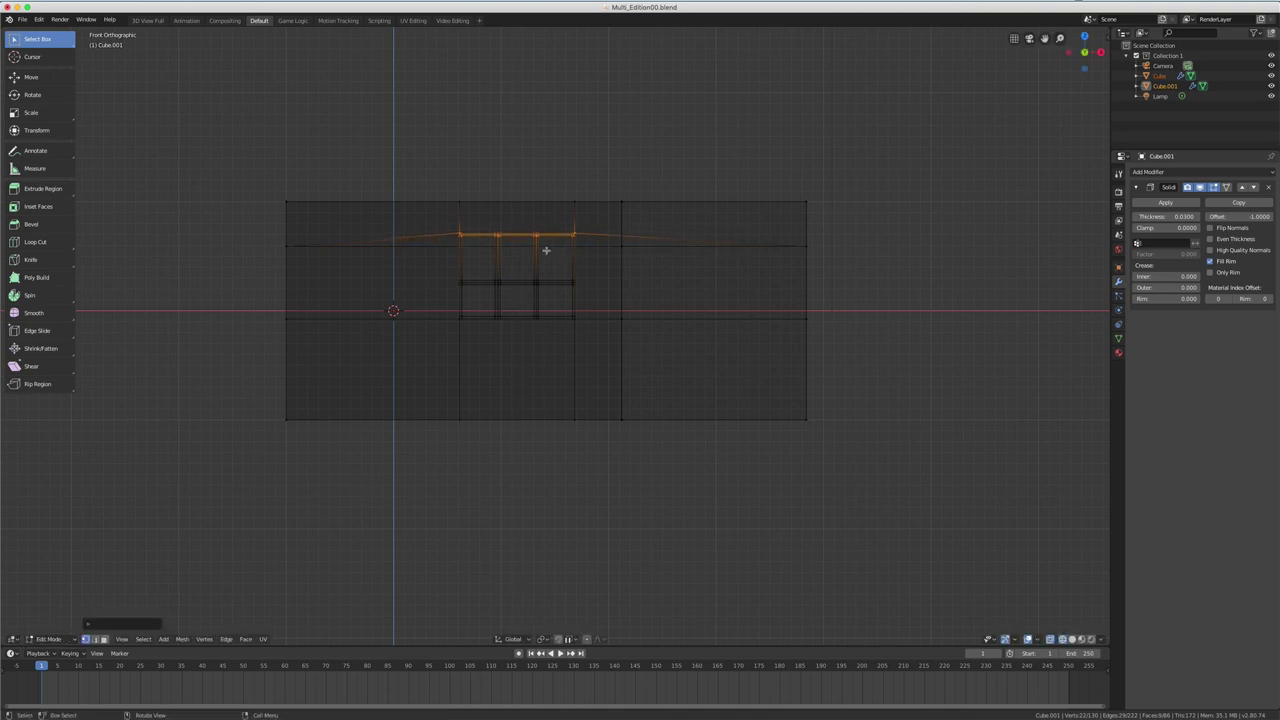
- Toggle out of and back into Edit Mode, then start a new General file
mouse_move(546, 250)
middle_down()
mouse_move(634, 277)
mouse_move(546, 269)
mouse_move(565, 280)
mouse_move(572, 267)
mouse_move(547, 293)
middle_up()
key(Tab)
scroll(546, 271, down, 2)
scroll(546, 272, down, 3)
key(Tab)
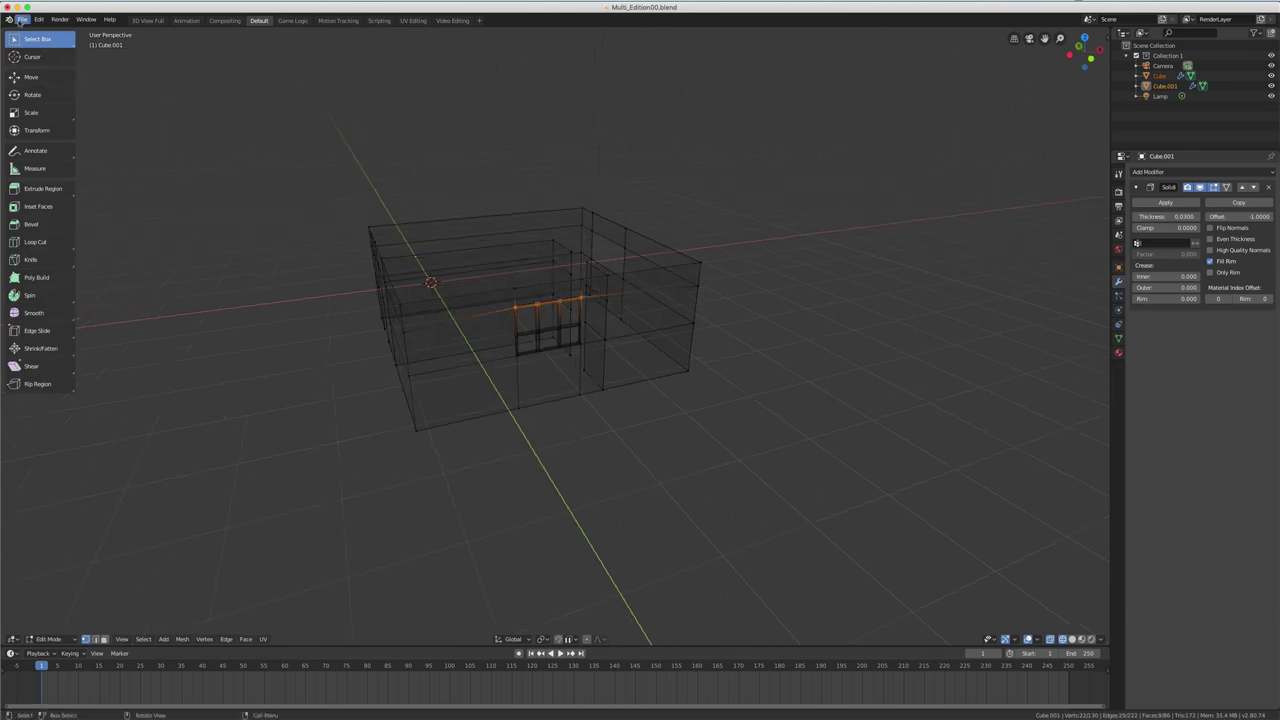
click(22, 19)
mouse_move(40, 33)
click(136, 32)
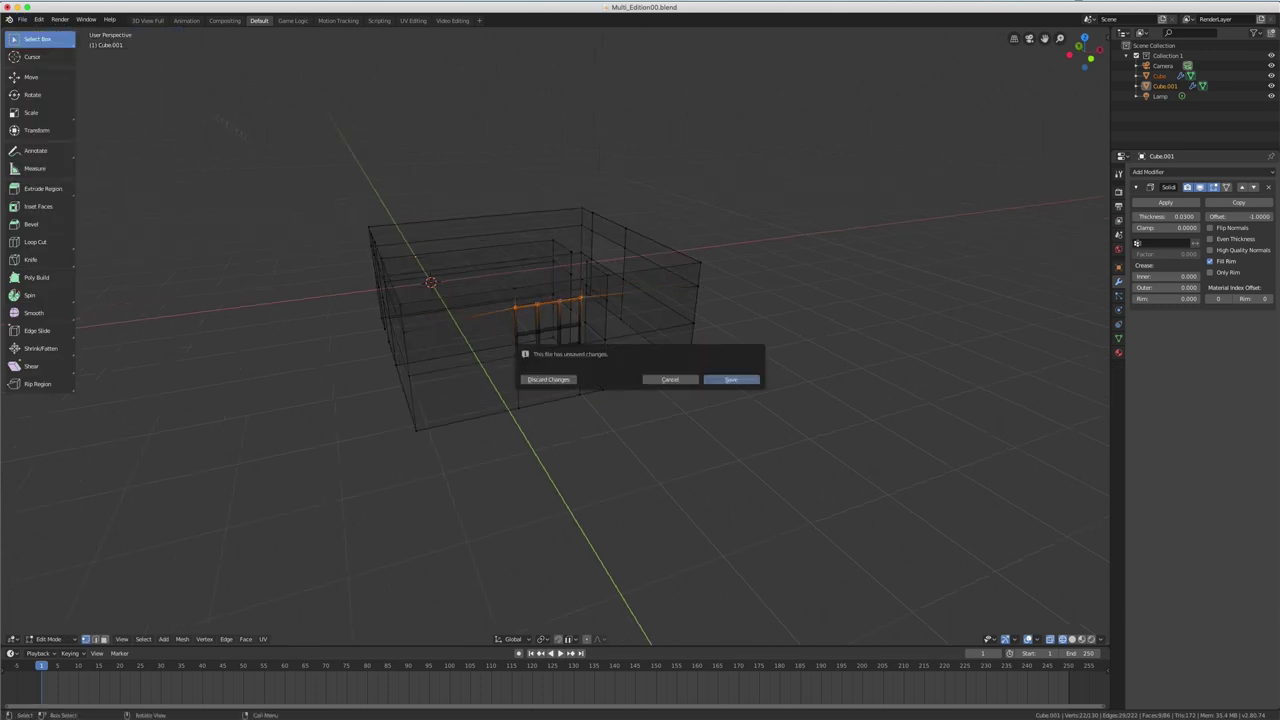
click(545, 379)
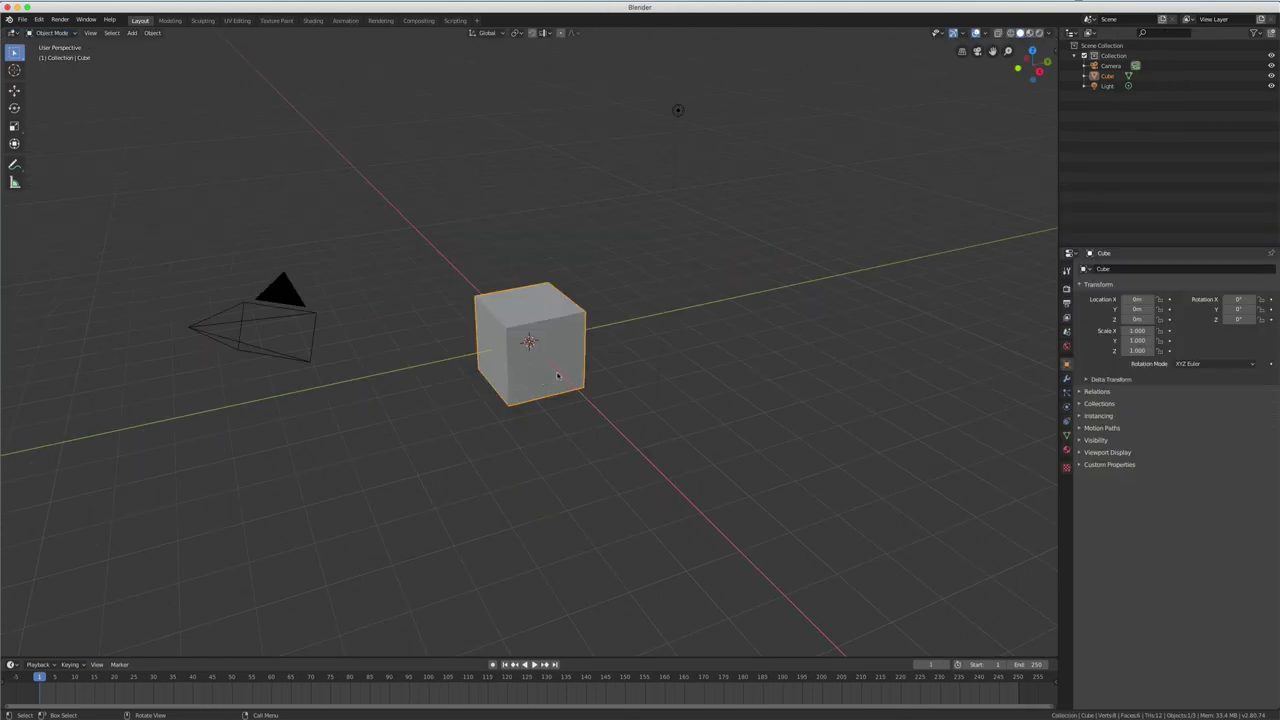
middle_drag(557, 376, 527, 349)
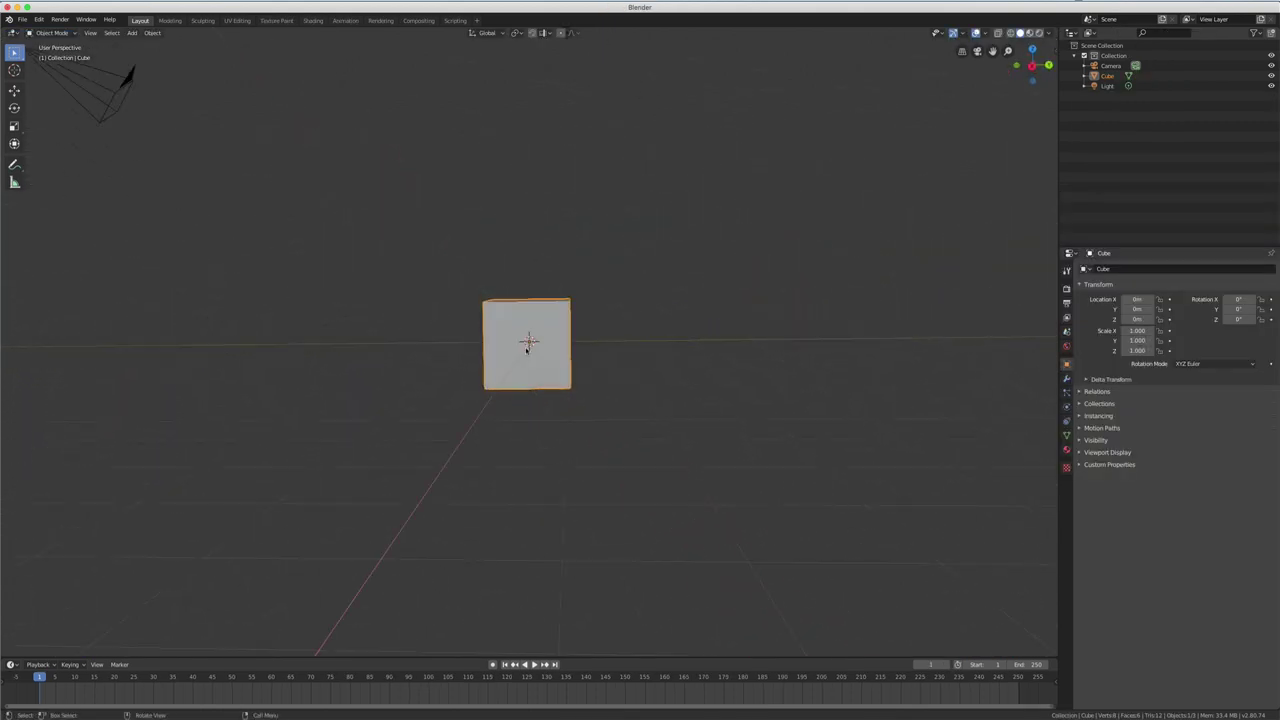
key(KP_1)
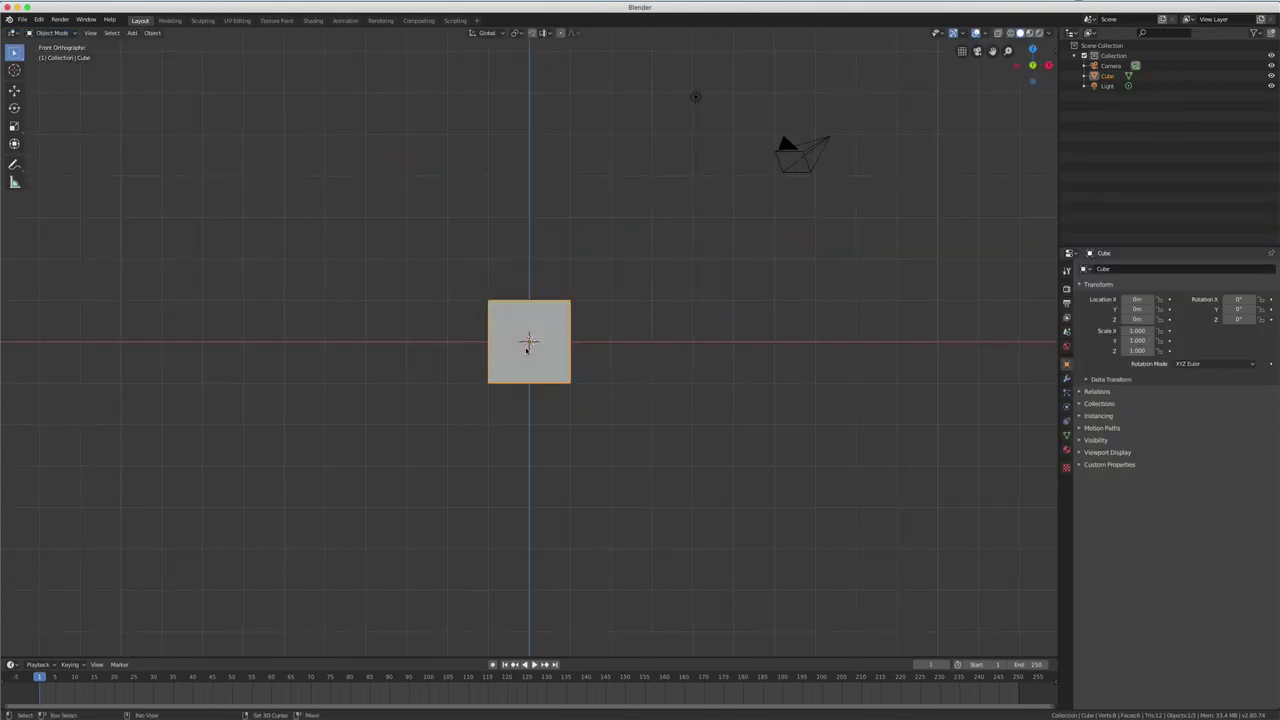
key(shift+d)
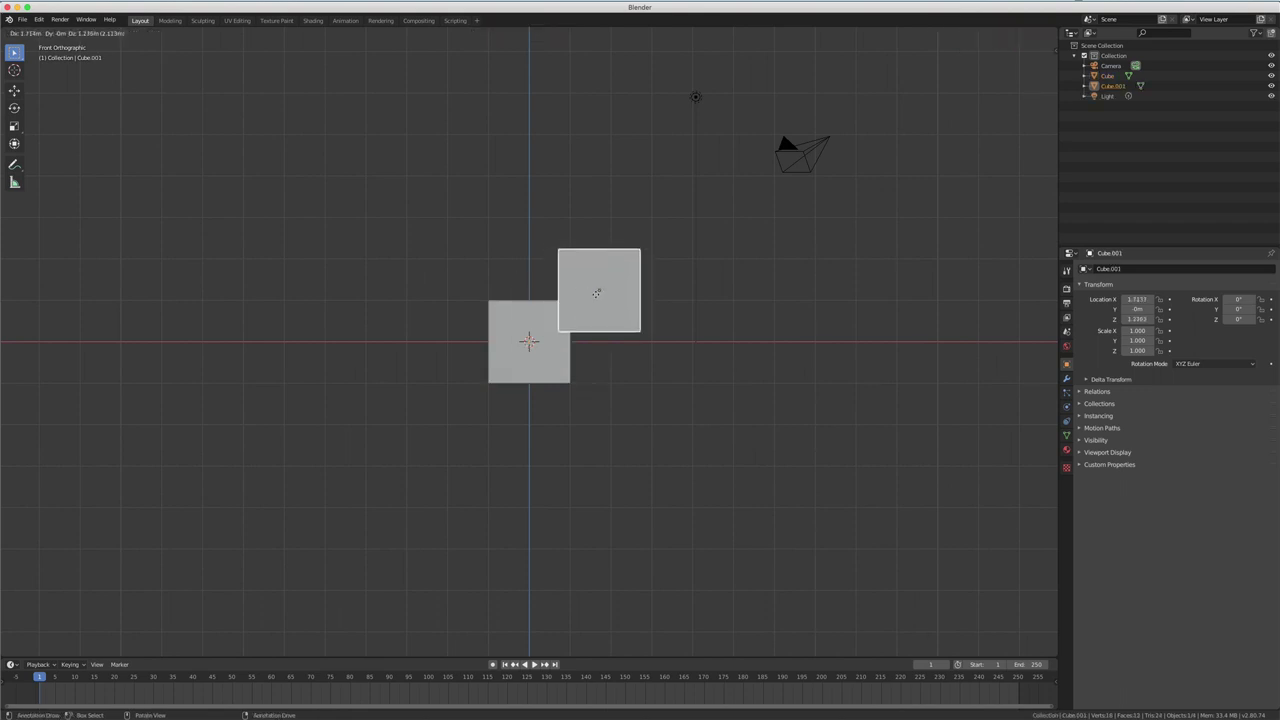
click(590, 295)
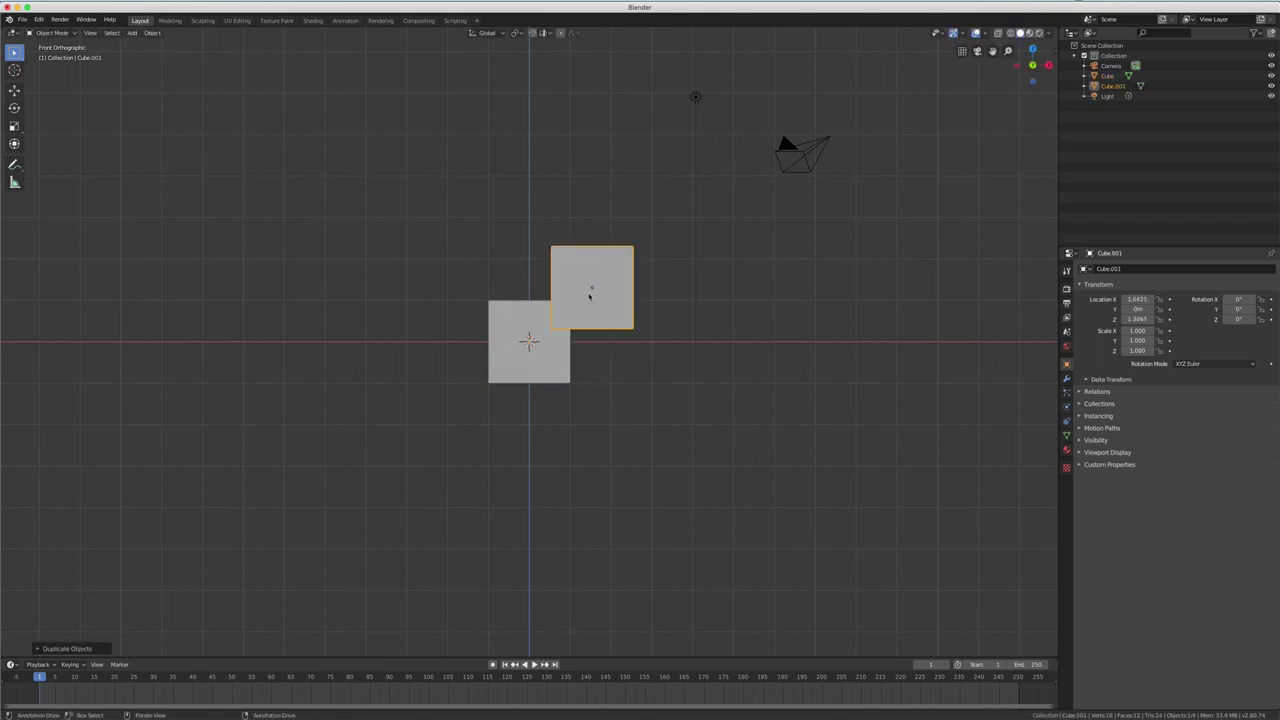
shift+click(538, 327)
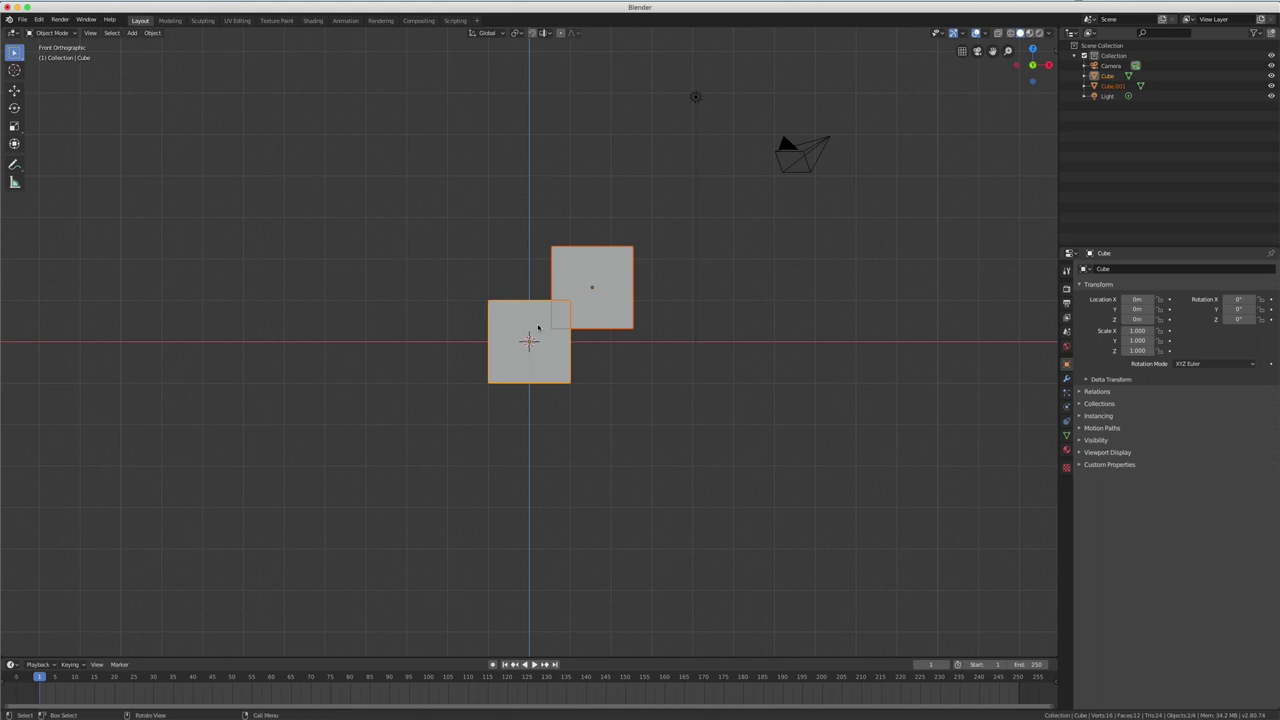
key(Tab)
scroll(572, 320, up, 4)
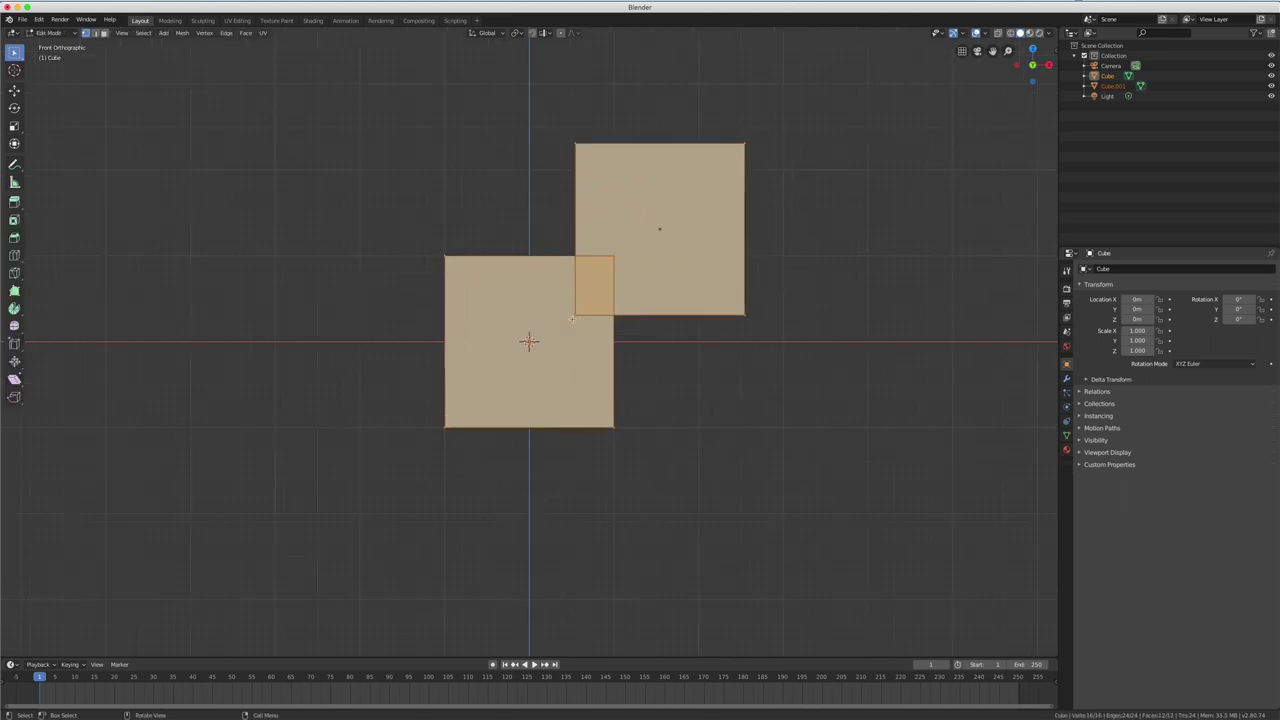
key(alt+a)
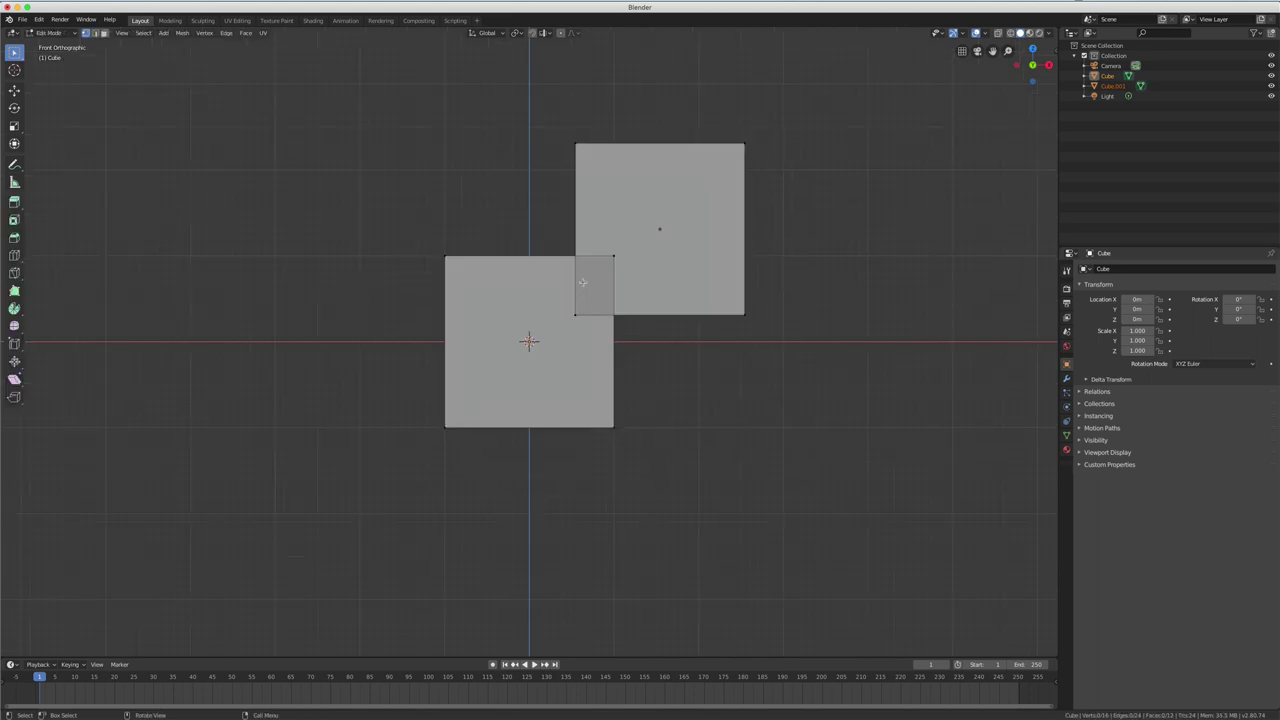
key(a)
key(b)
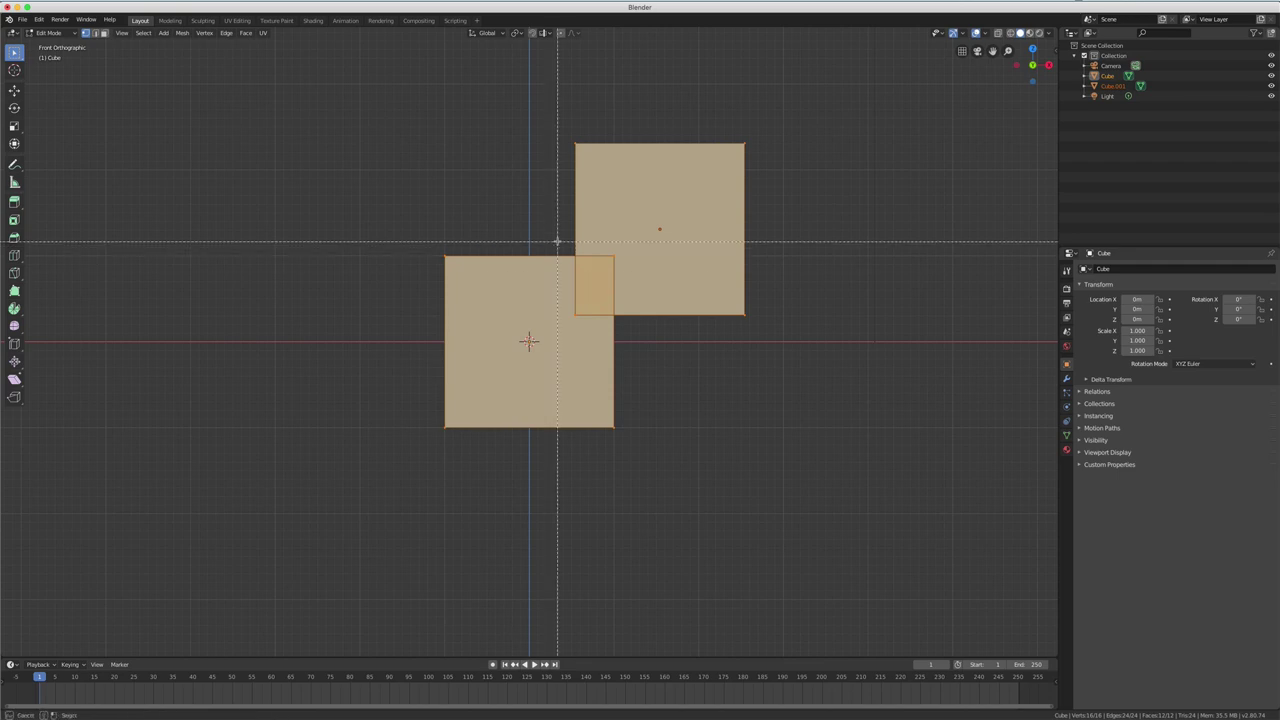
key(alt+a)
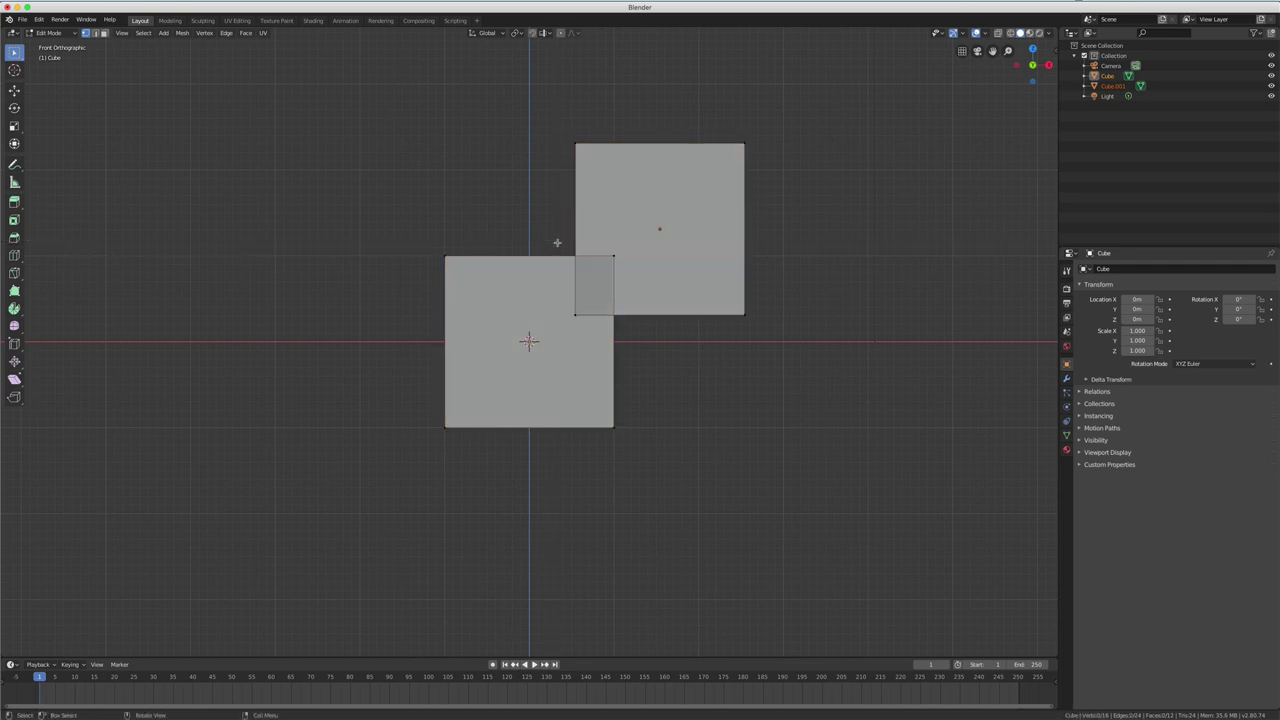
key(b)
drag(555, 238, 643, 333)
key(g)
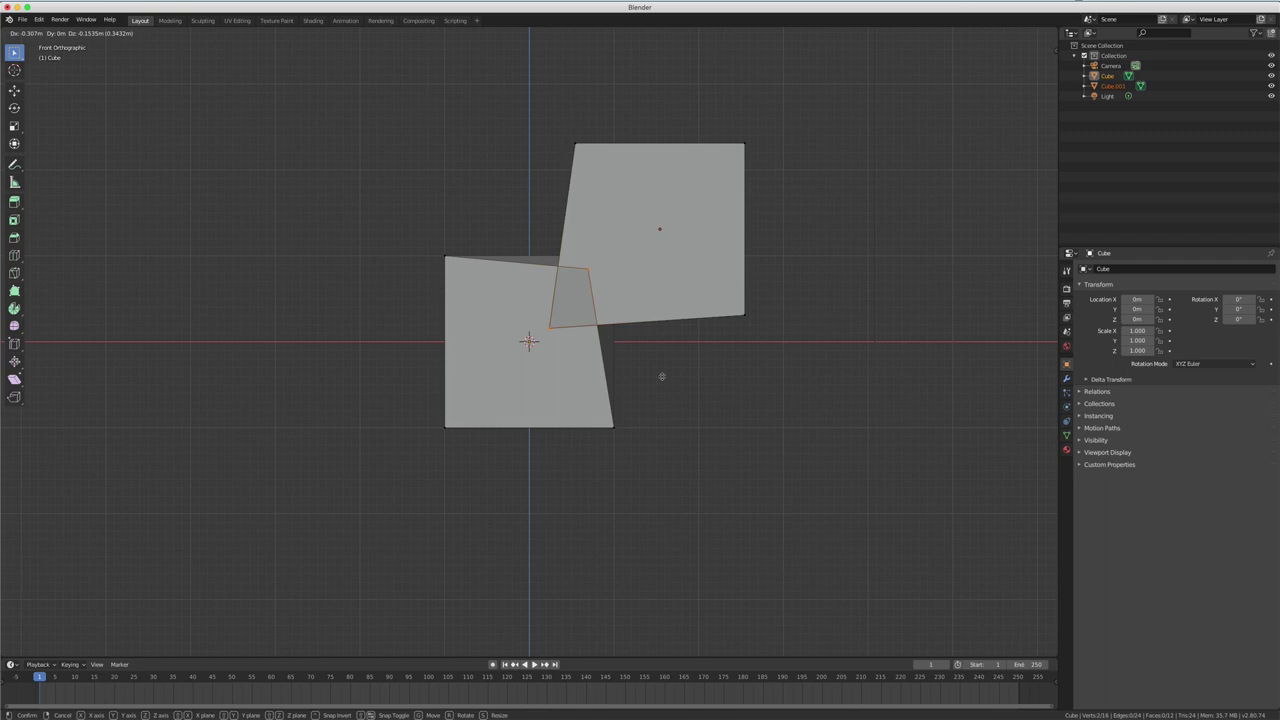
right_click(641, 345)
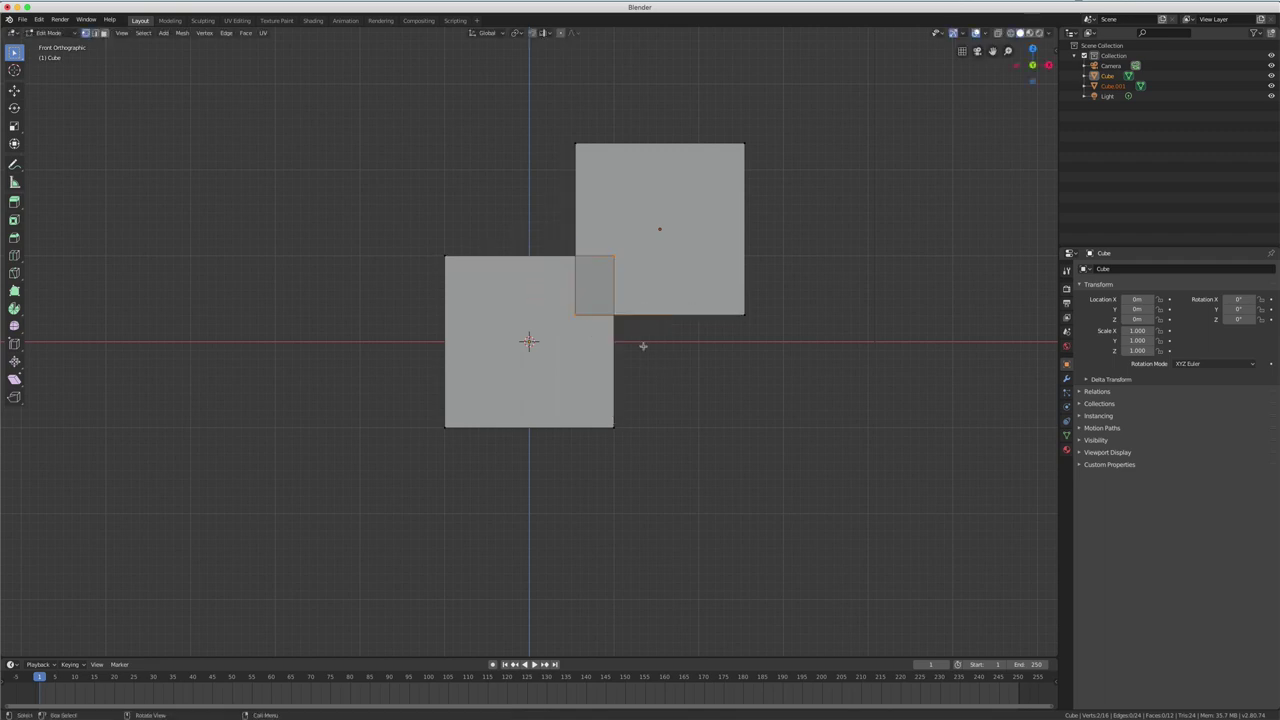
- Open Multi_Edition00.blend, discarding the unsaved changes
click(22, 20)
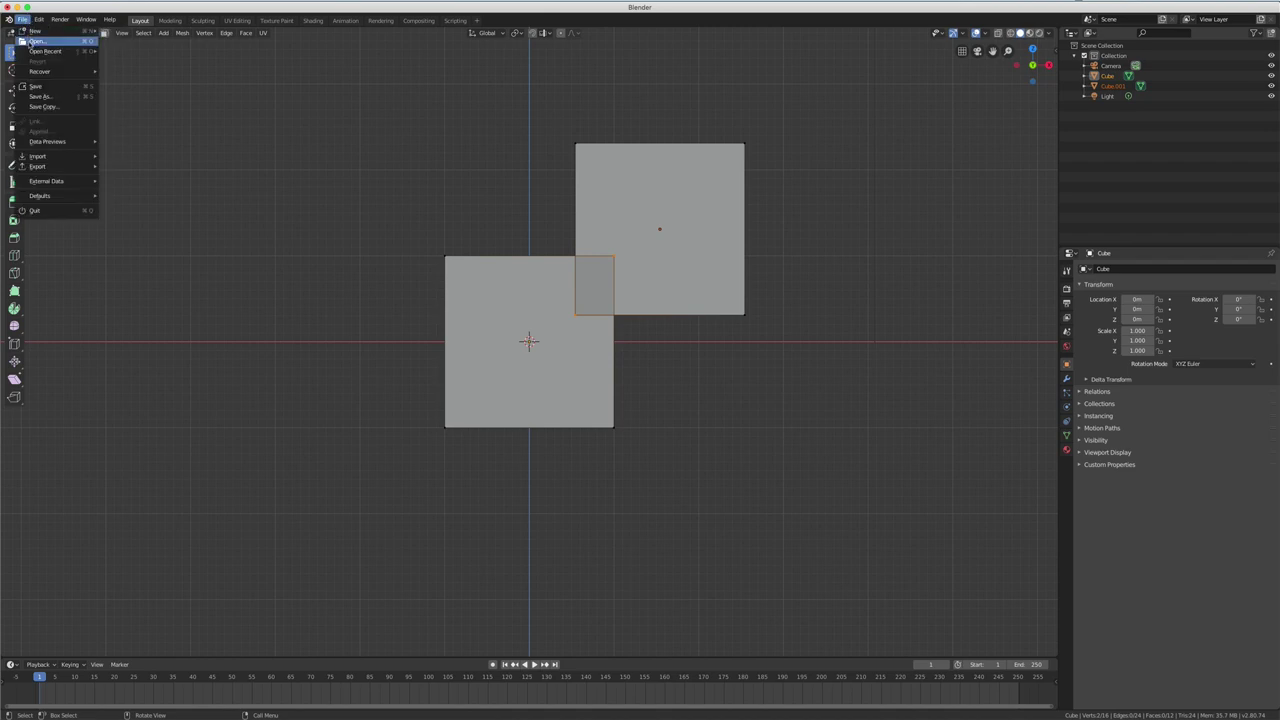
click(136, 51)
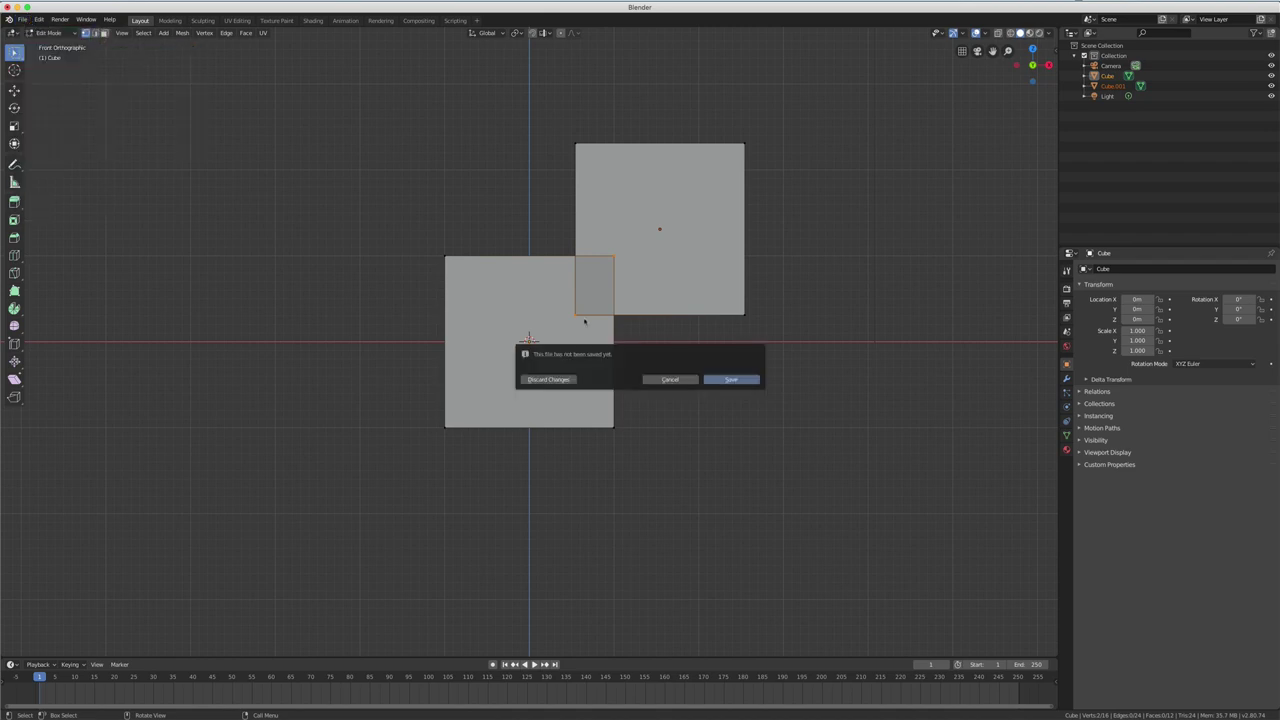
click(566, 378)
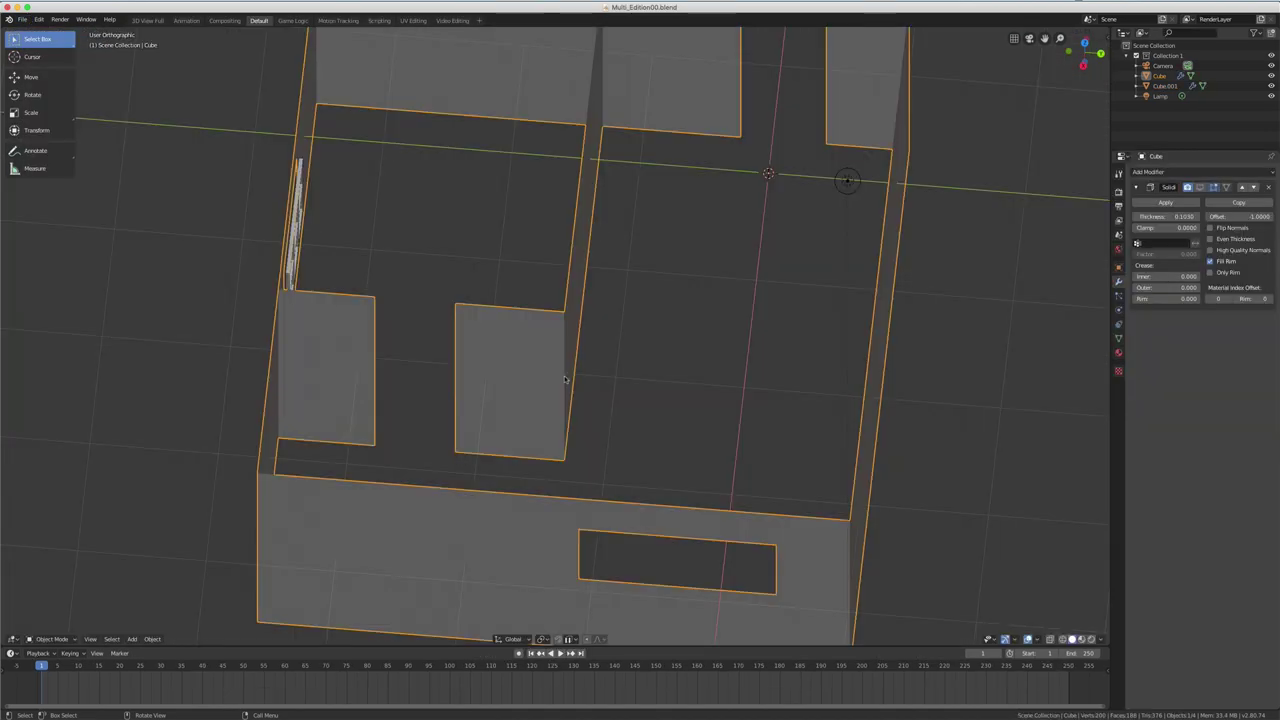
- Reselect the house walls while orbiting and zooming around the house
mouse_move(846, 180)
middle_down()
mouse_move(572, 350)
mouse_move(629, 367)
mouse_move(545, 367)
middle_up()
scroll(572, 350, down, 5)
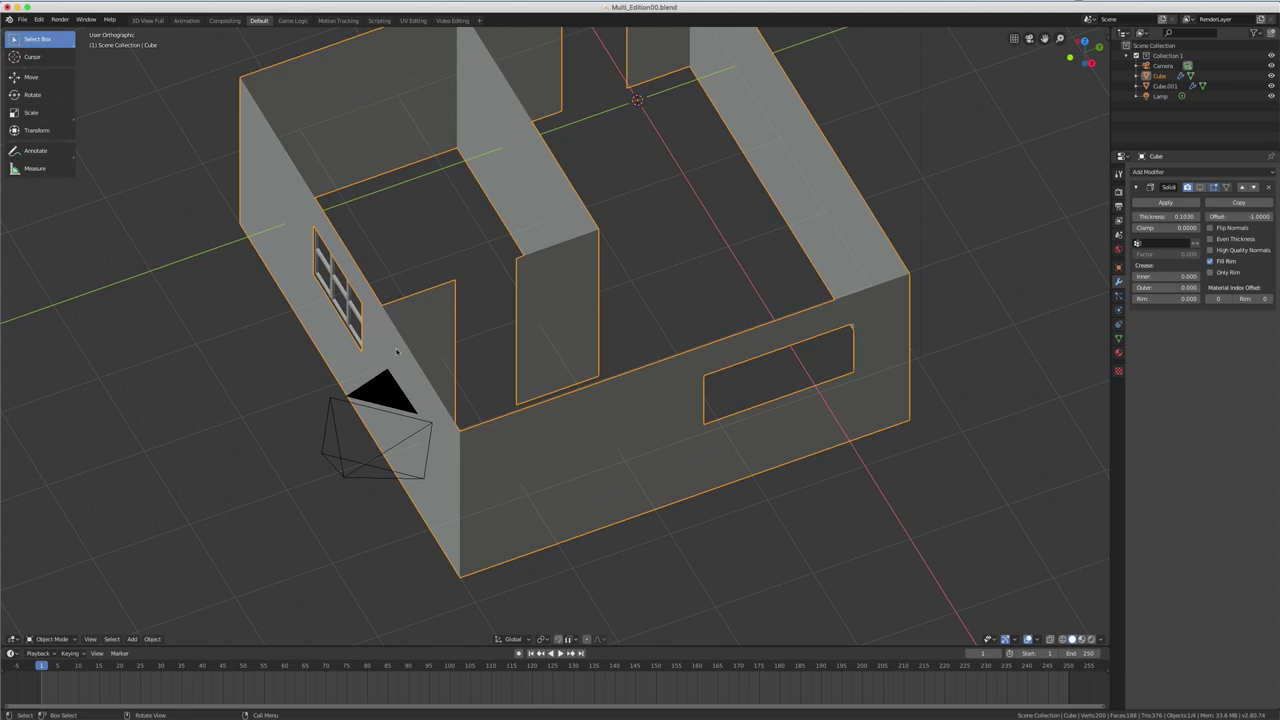
click(376, 349)
click(388, 344)
middle_drag(451, 385, 445, 388)
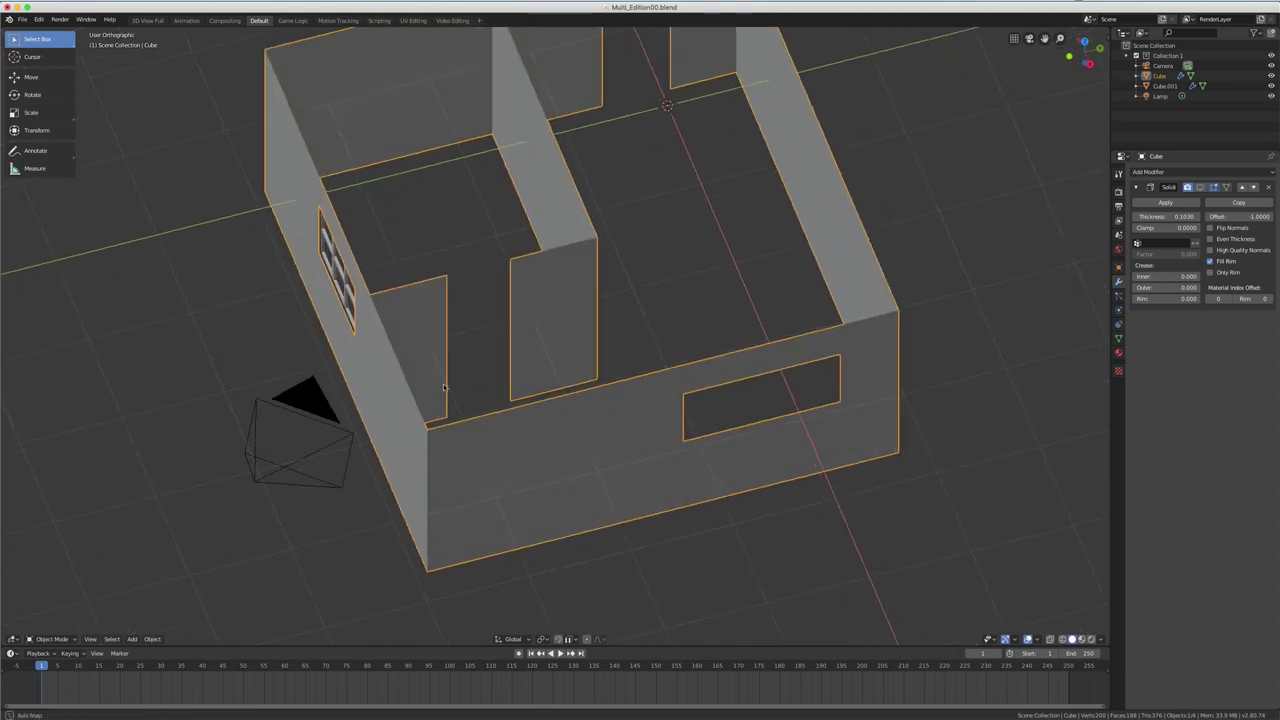
scroll(445, 388, up, 2)
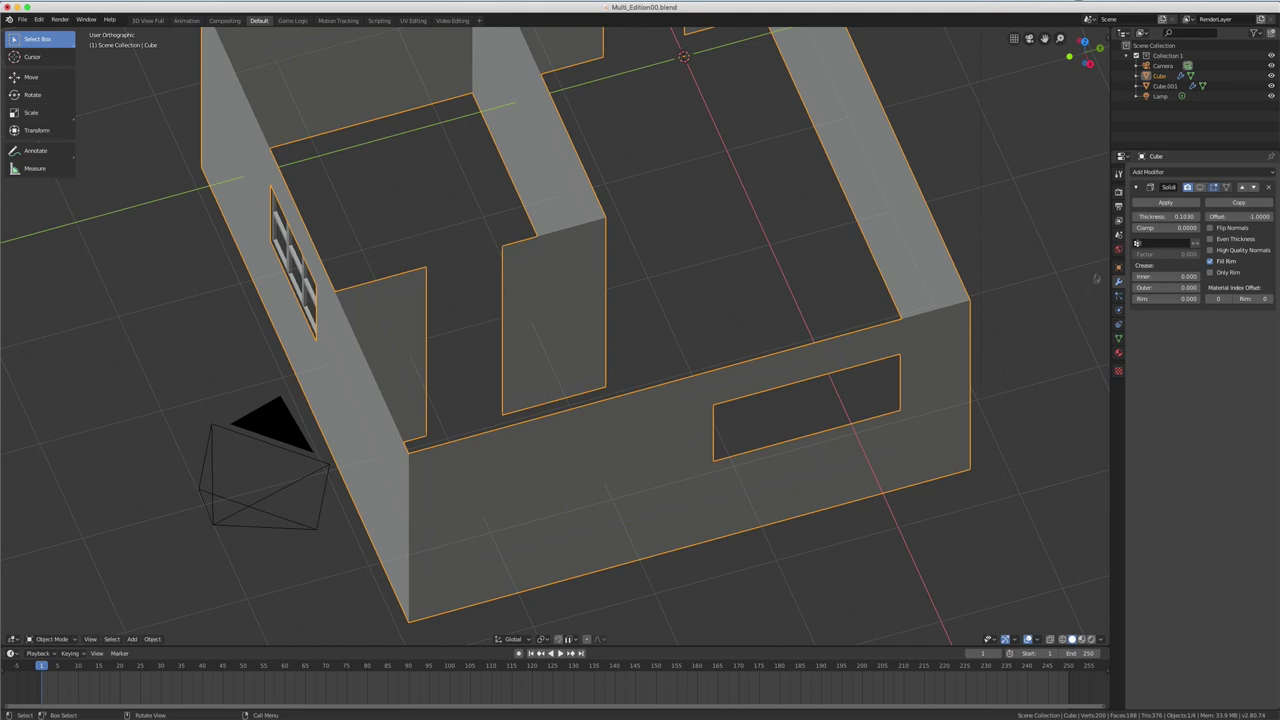
middle_drag(628, 342, 635, 355)
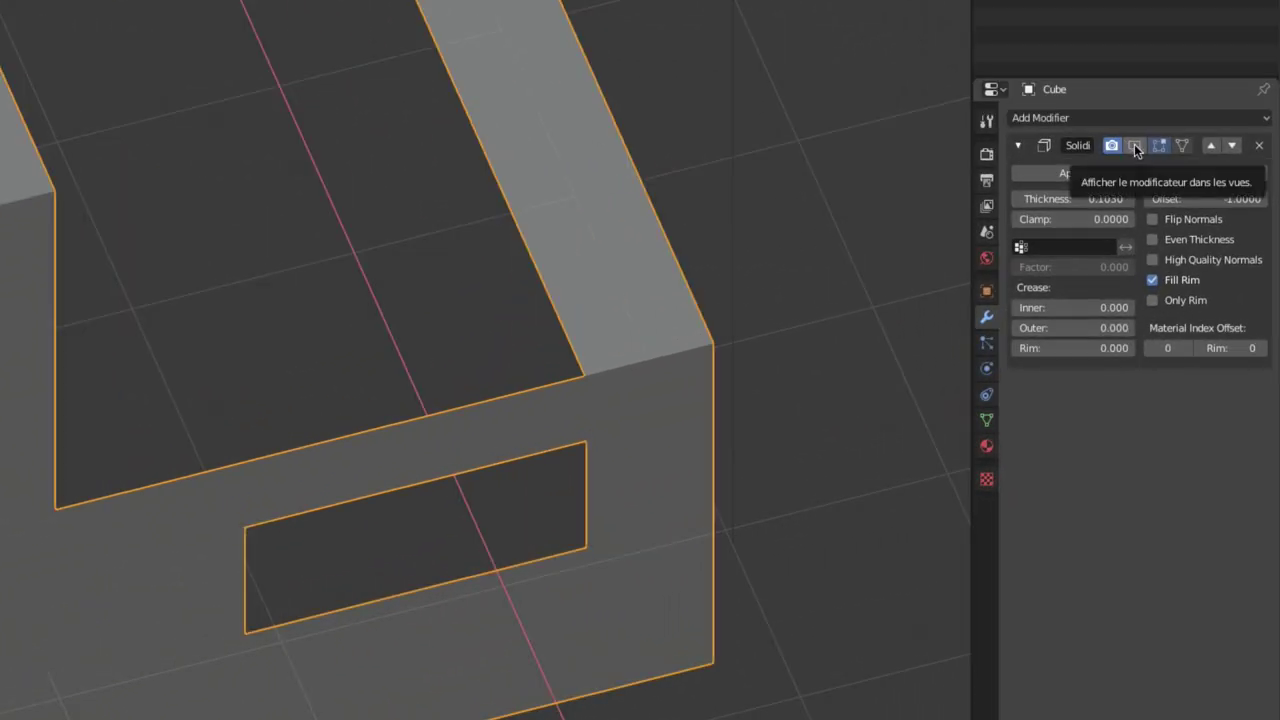
- Enable the Solidify modifier's viewport display so the walls show their 0.1030 thickness
click(1135, 146)
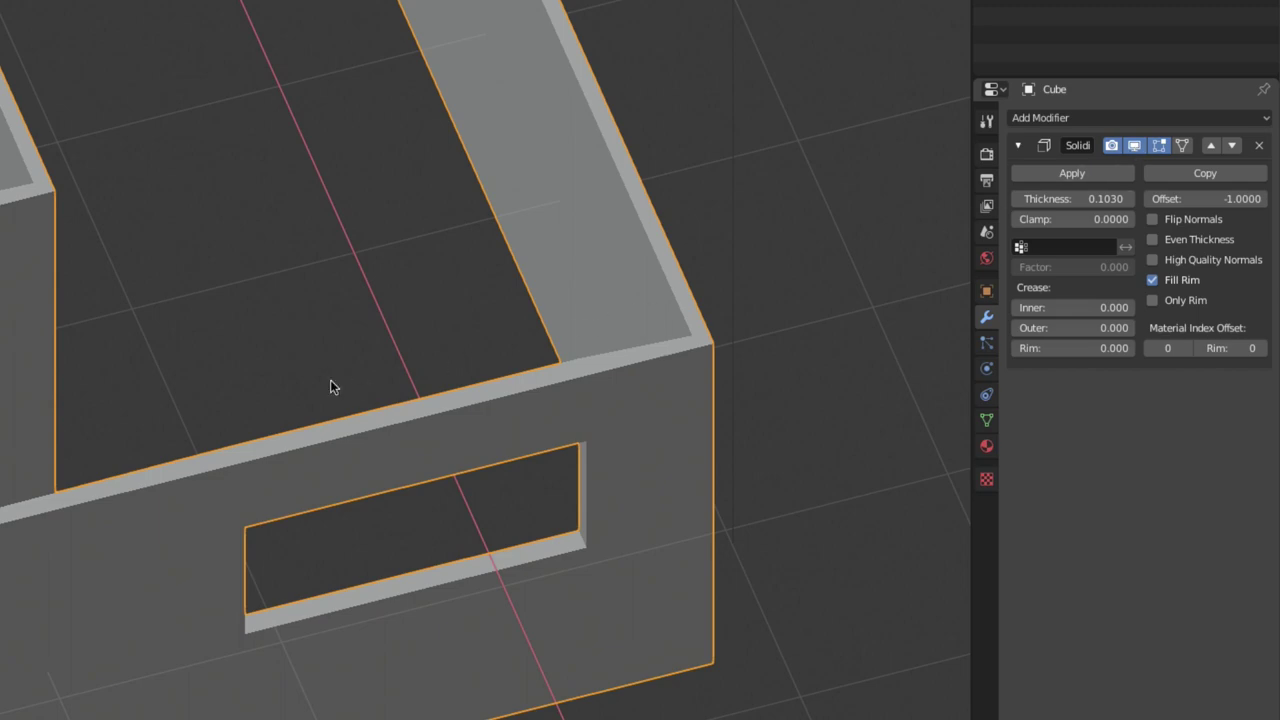
mouse_move(330, 379)
middle_down()
mouse_move(299, 367)
mouse_move(337, 373)
middle_up()
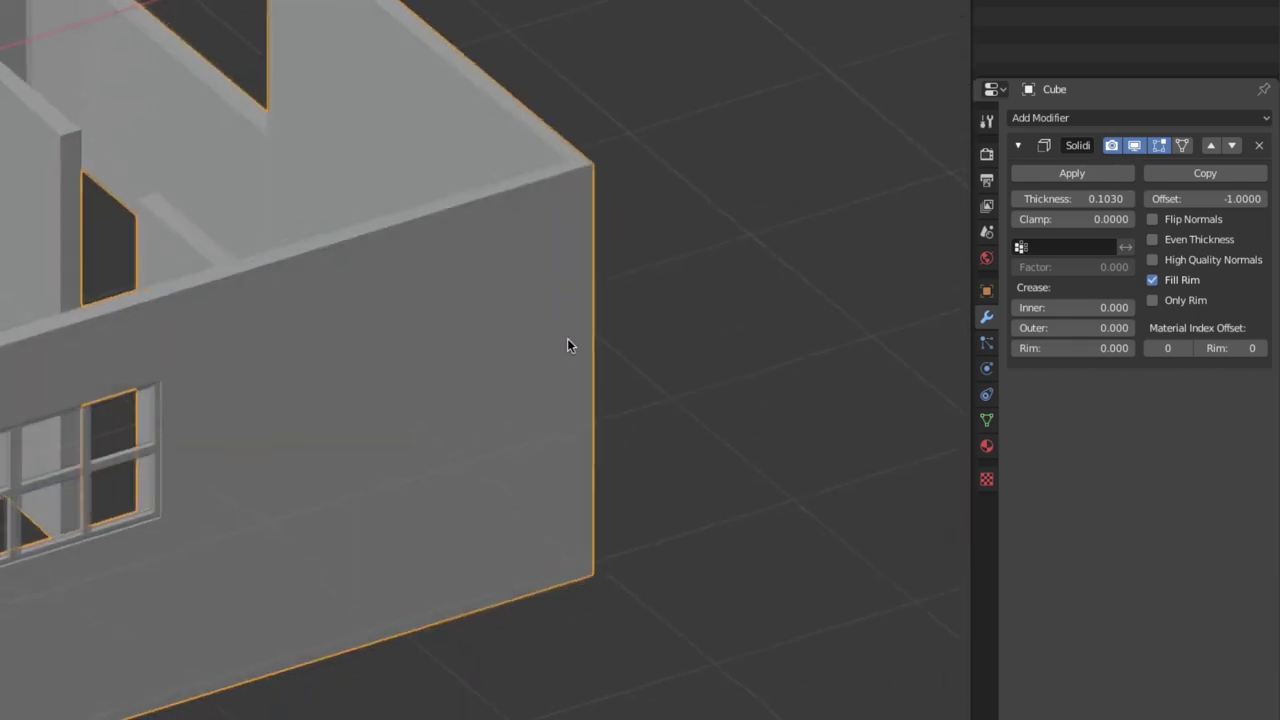
scroll(95, 562, up, 2)
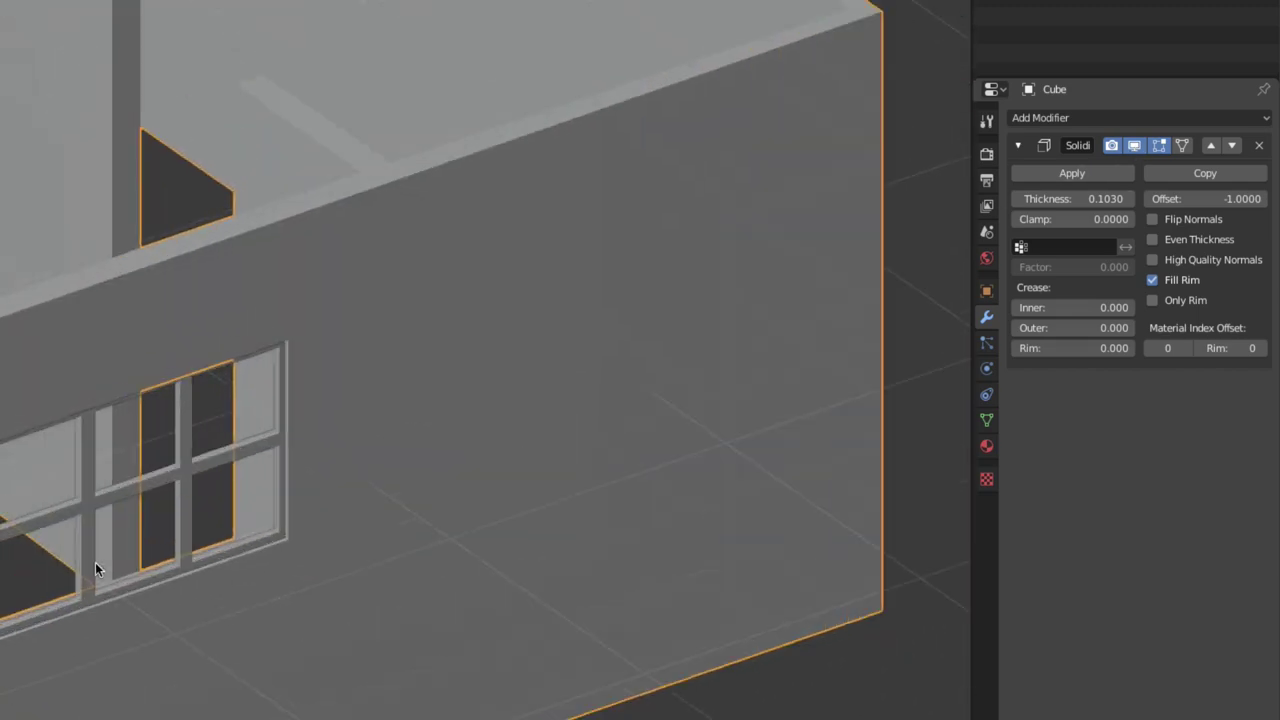
scroll(95, 565, up, 2)
scroll(126, 518, up, 2)
scroll(155, 548, up, 2)
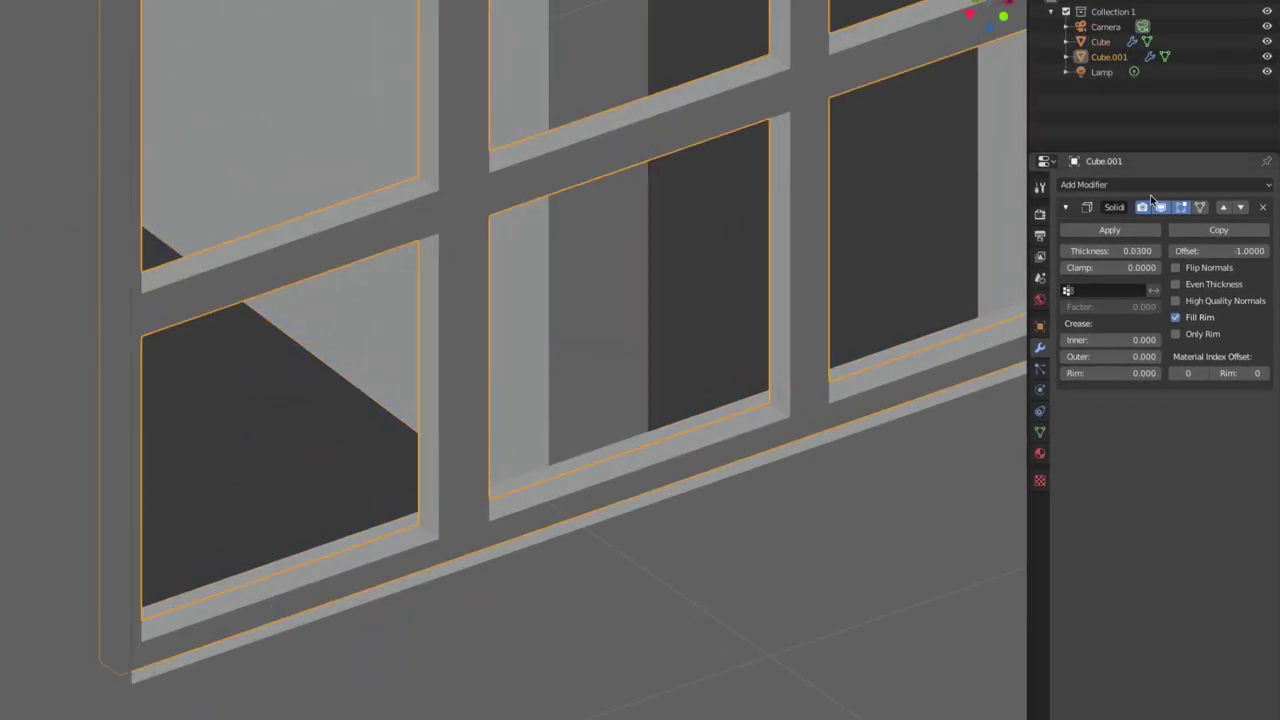
- Reduce Cube.001's Solidify thickness from 0.0300 to 0.0190
click(1107, 186)
mouse_move(1108, 253)
mouse_down()
mouse_move(1070, 253)
mouse_move(1128, 251)
mouse_up()
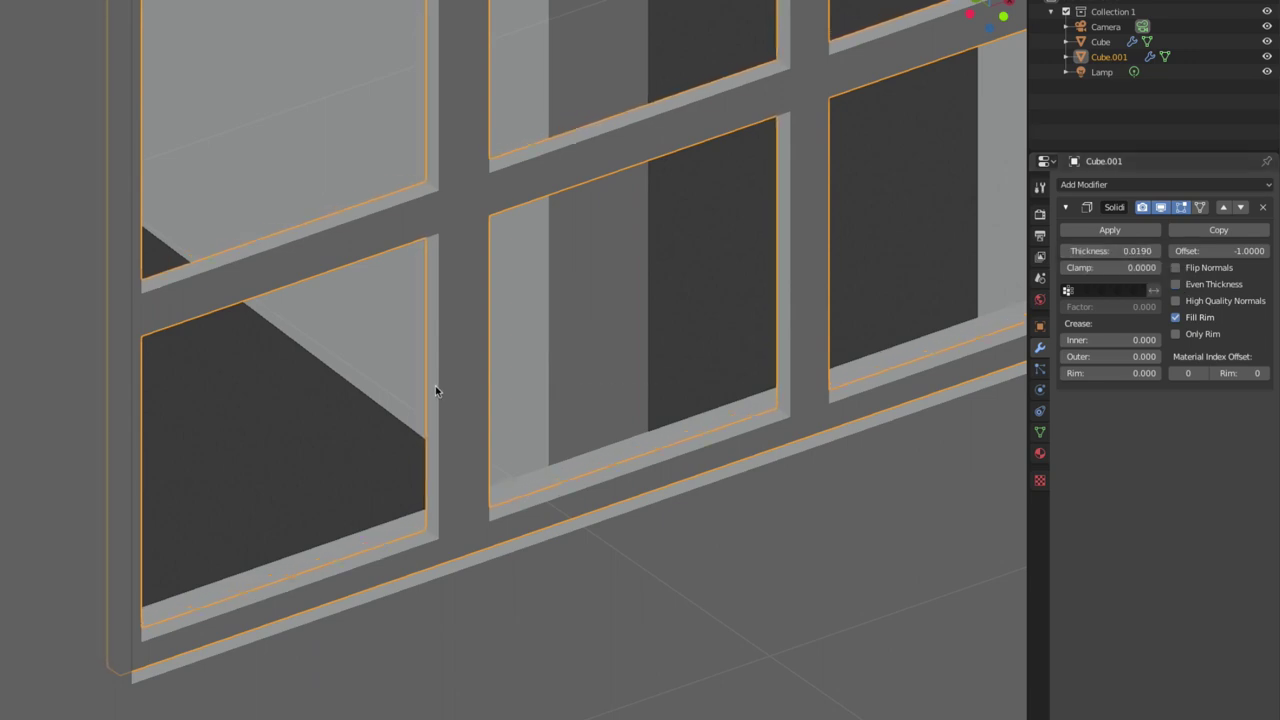
scroll(437, 385, down, 3)
scroll(443, 363, down, 2)
scroll(457, 355, down, 1)
scroll(512, 336, down, 1)
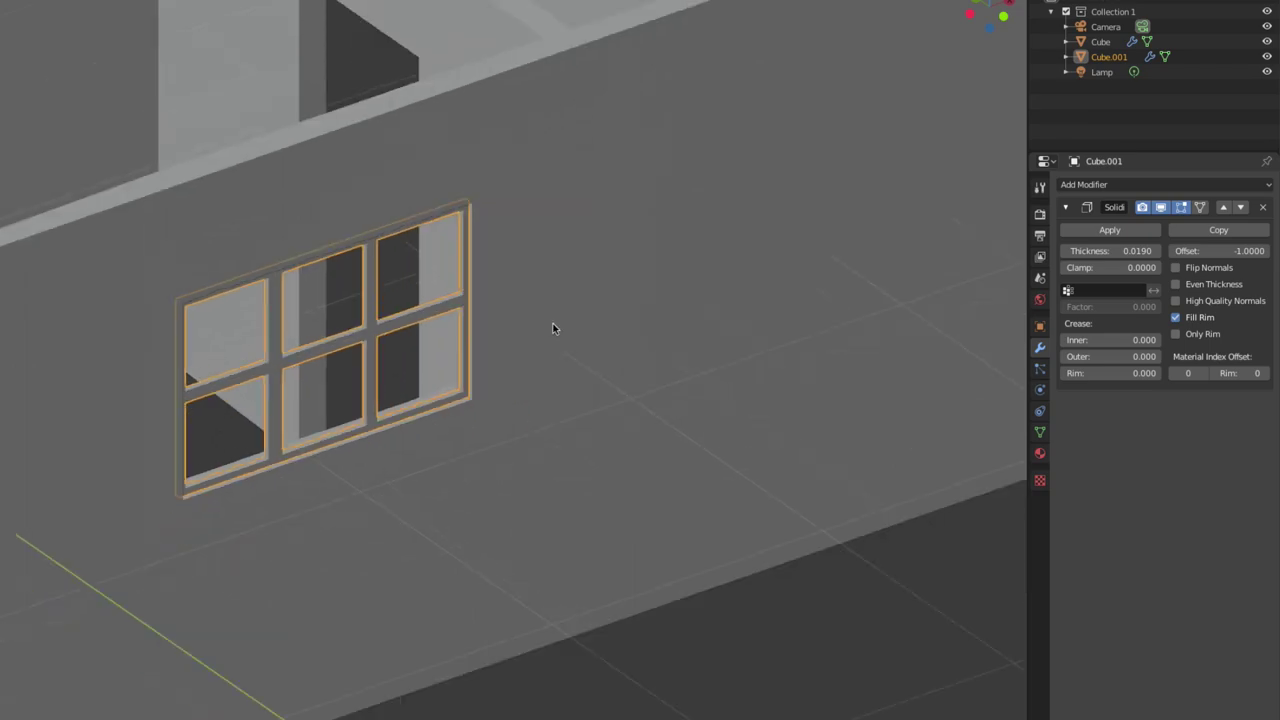
- Orbit and zoom to inspect the thinner window frame from above and the front
mouse_move(554, 326)
middle_down()
mouse_move(531, 331)
mouse_move(540, 349)
mouse_move(559, 342)
middle_up()
scroll(559, 342, down, 1)
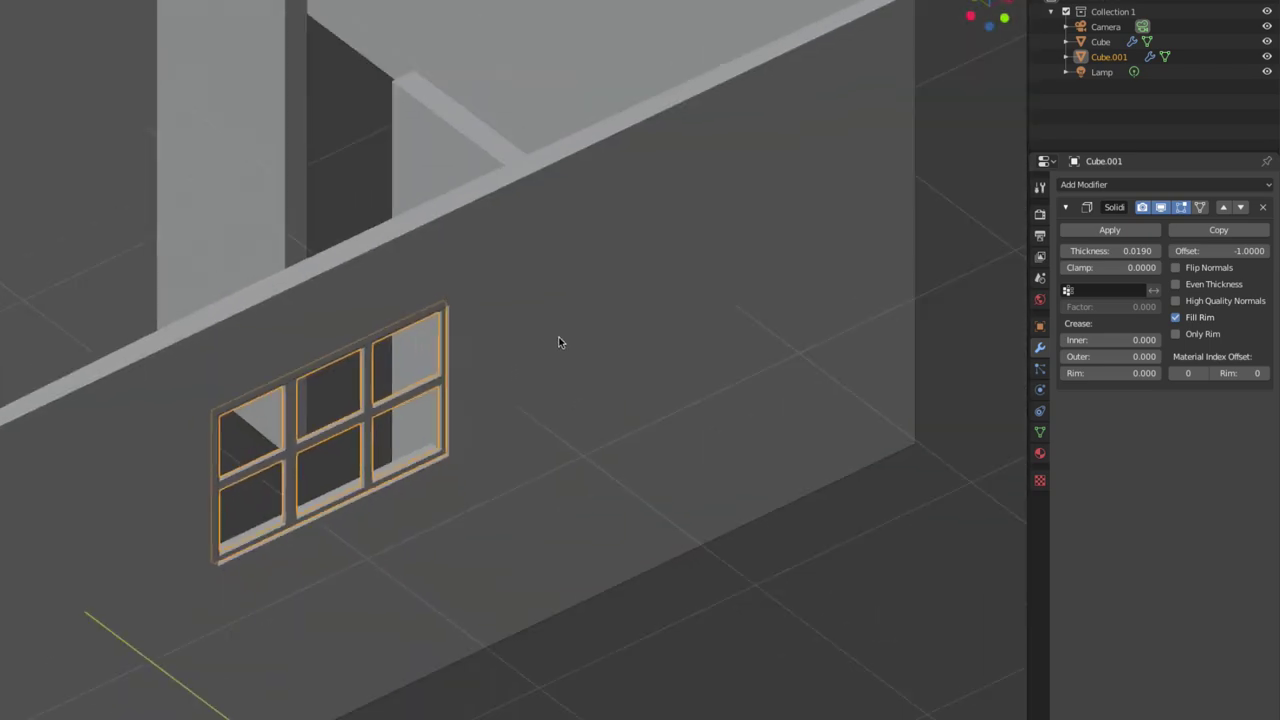
scroll(559, 342, down, 1)
mouse_move(443, 414)
middle_down()
mouse_move(300, 405)
mouse_move(357, 411)
middle_up()
scroll(383, 405, up, 2)
scroll(383, 405, down, 2)
scroll(296, 405, up, 2)
scroll(296, 405, down, 2)
- Add a new cube, Cube.002, beside the house and frame the view on it
key(shift+a)
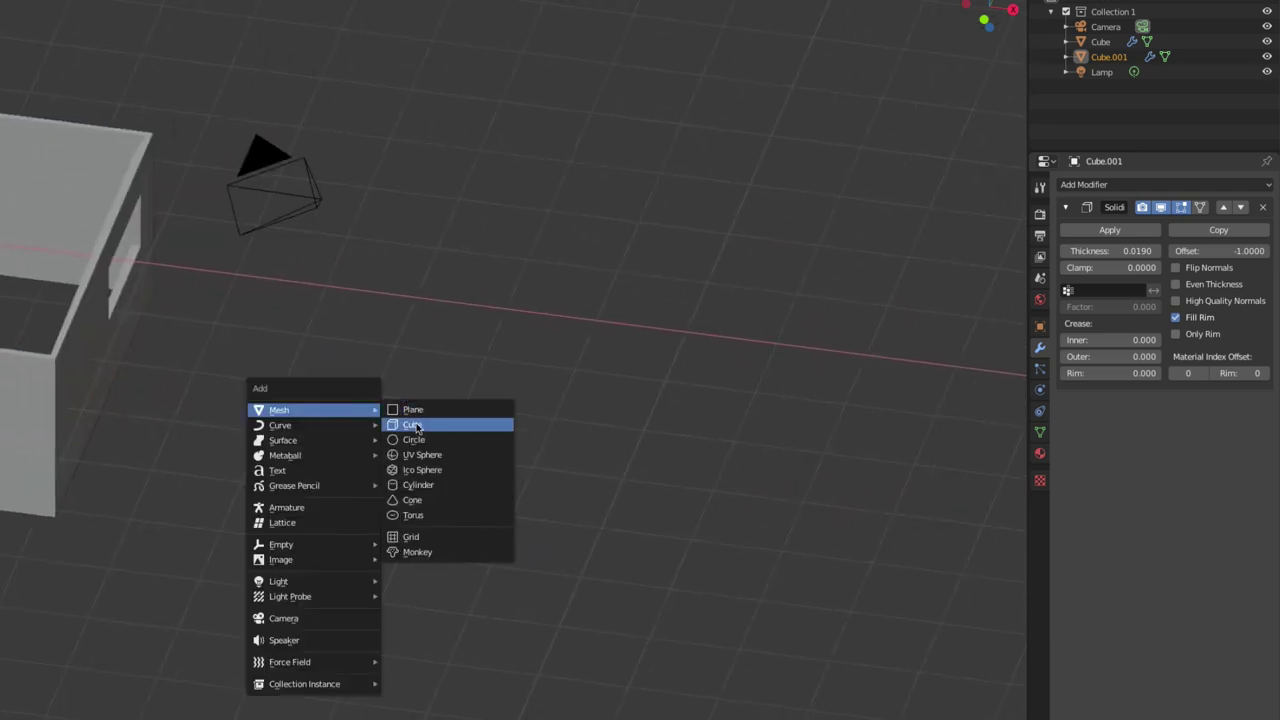
click(412, 424)
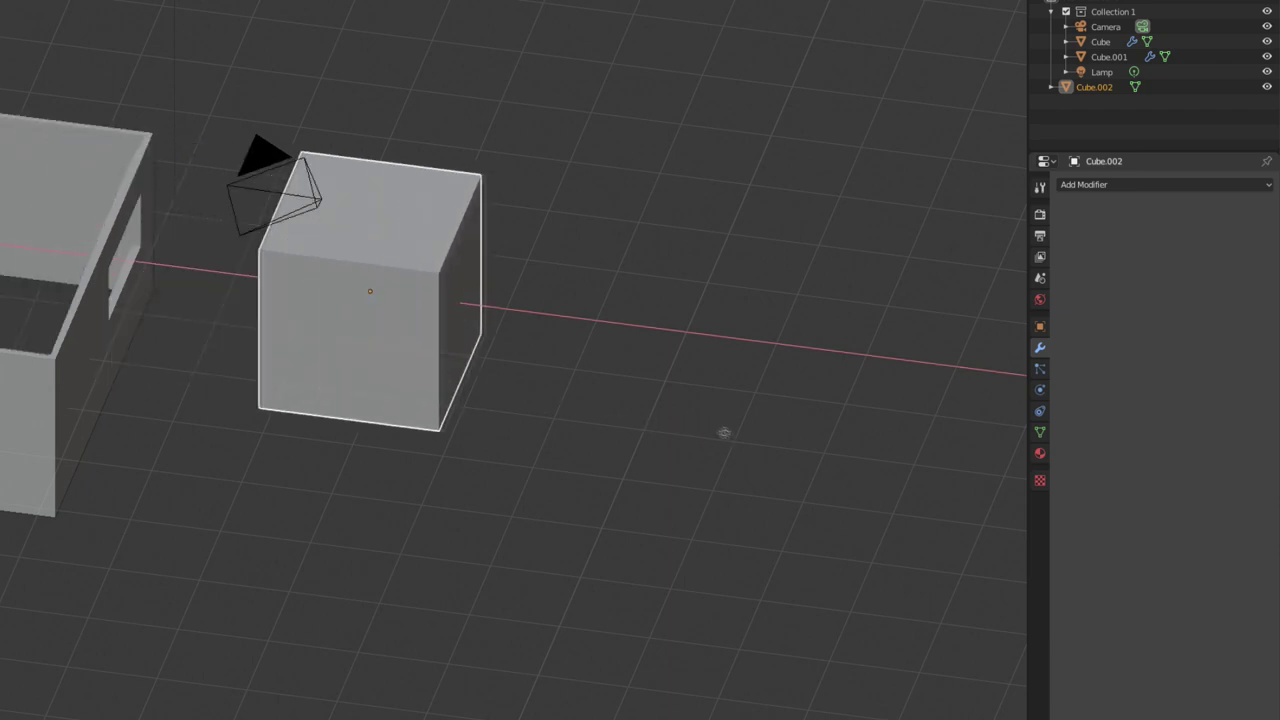
click(663, 366)
key(KP_Decimal)
- Delete only the cube's top face to leave an open-top box
key(Tab)
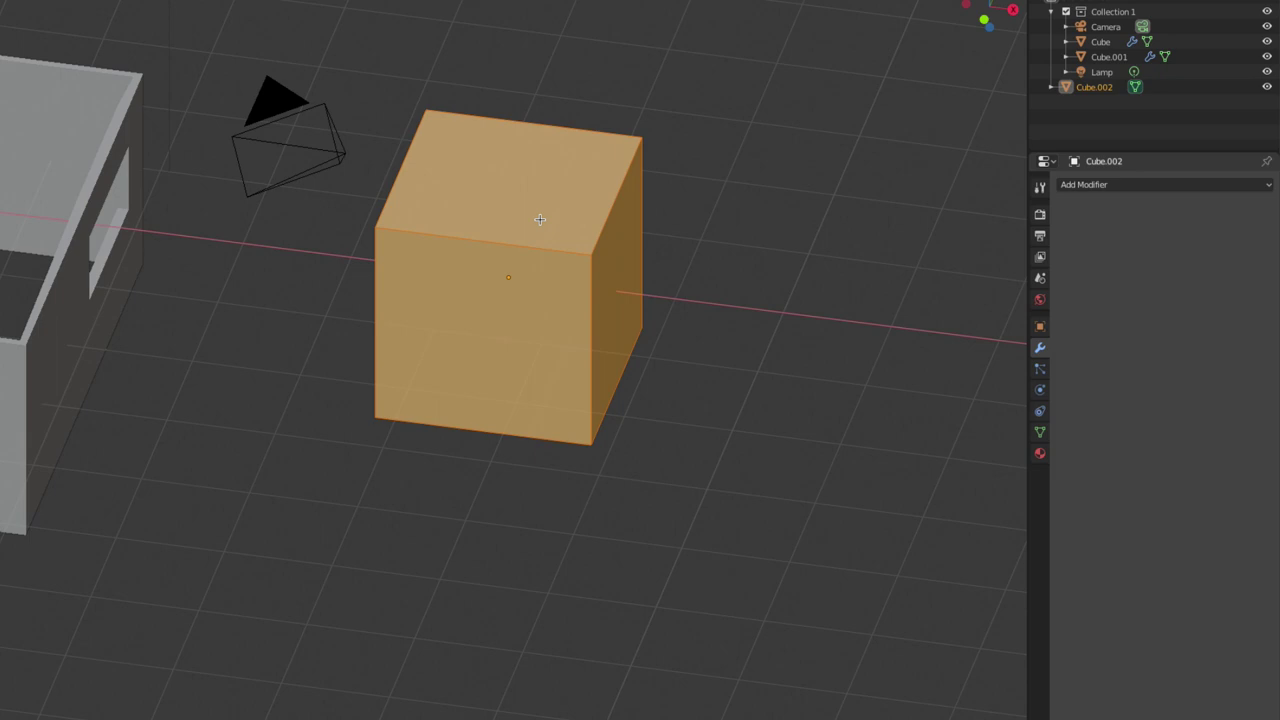
click(540, 219)
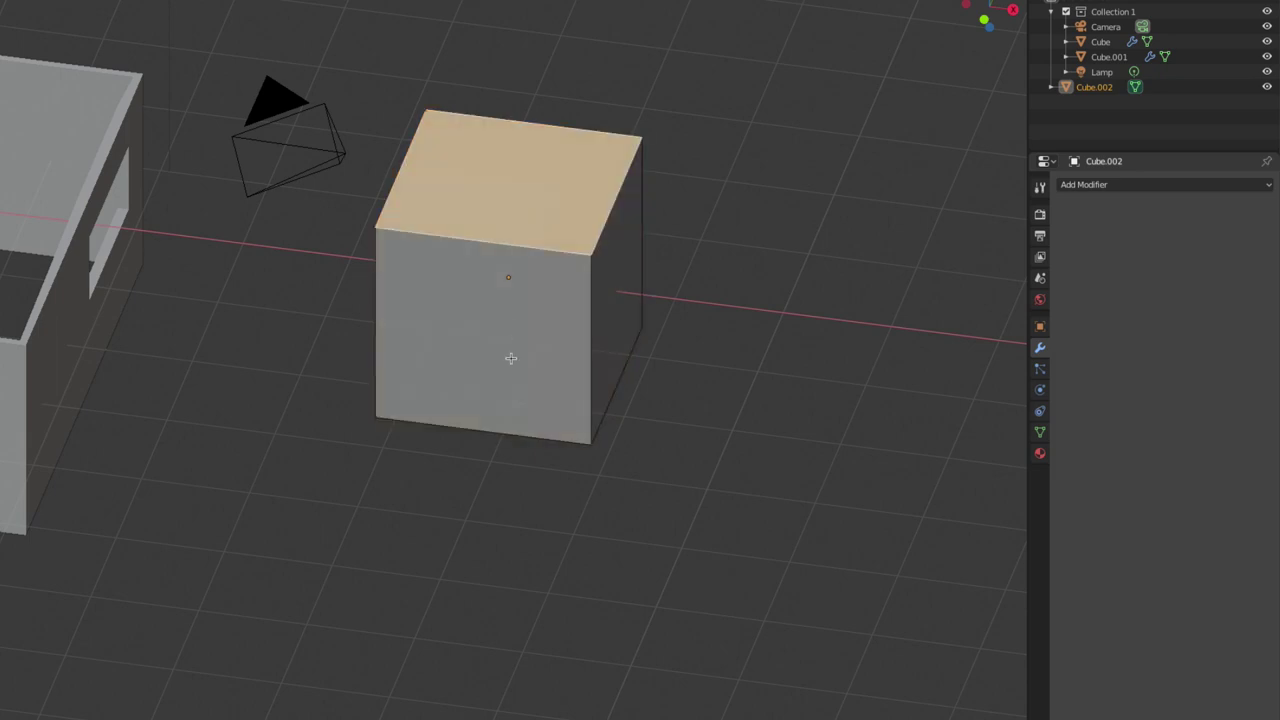
mouse_move(510, 358)
middle_down()
mouse_move(500, 306)
mouse_move(526, 366)
middle_up()
key(x)
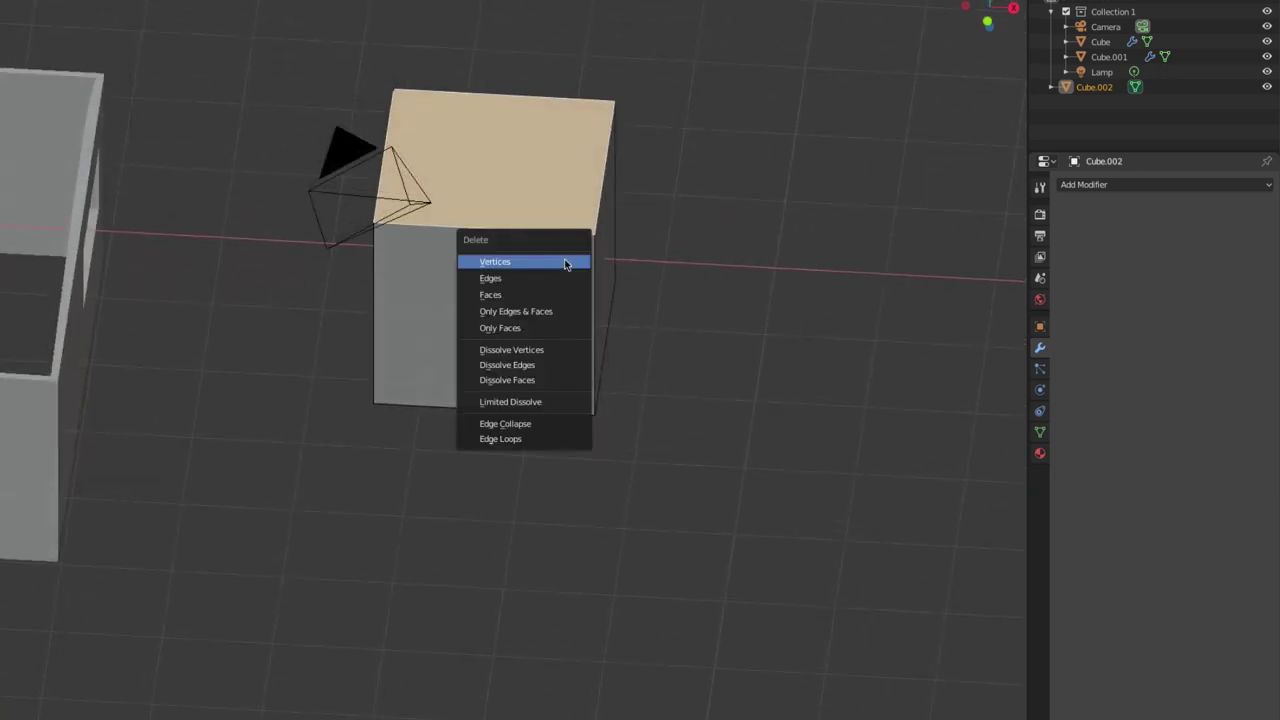
click(565, 263)
key(ctrl+z)
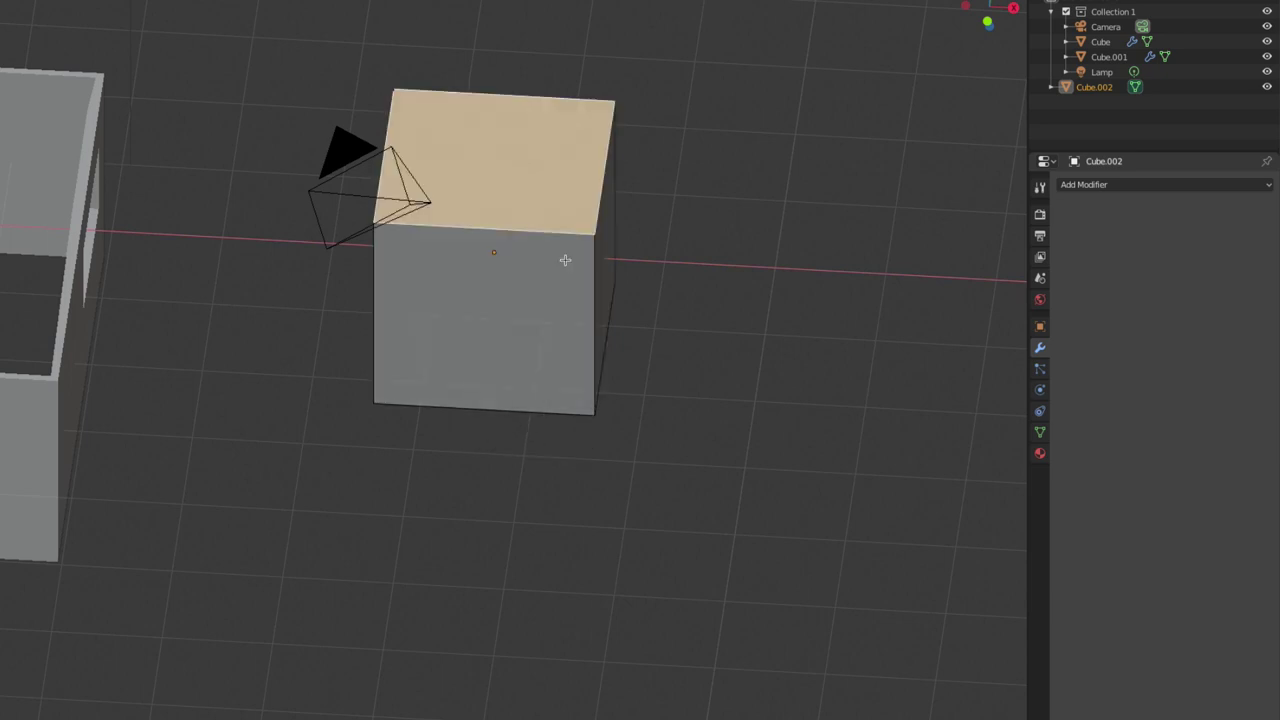
key(x)
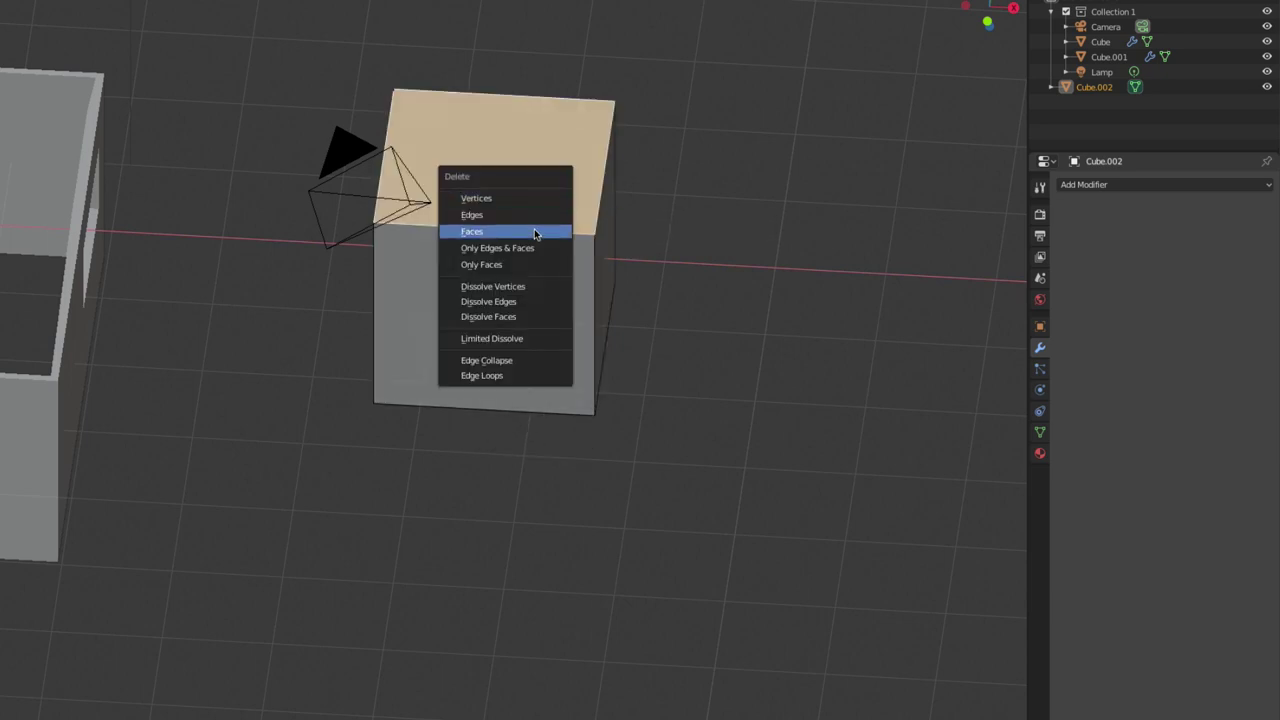
click(534, 231)
middle_drag(612, 225, 480, 320)
key(Tab)
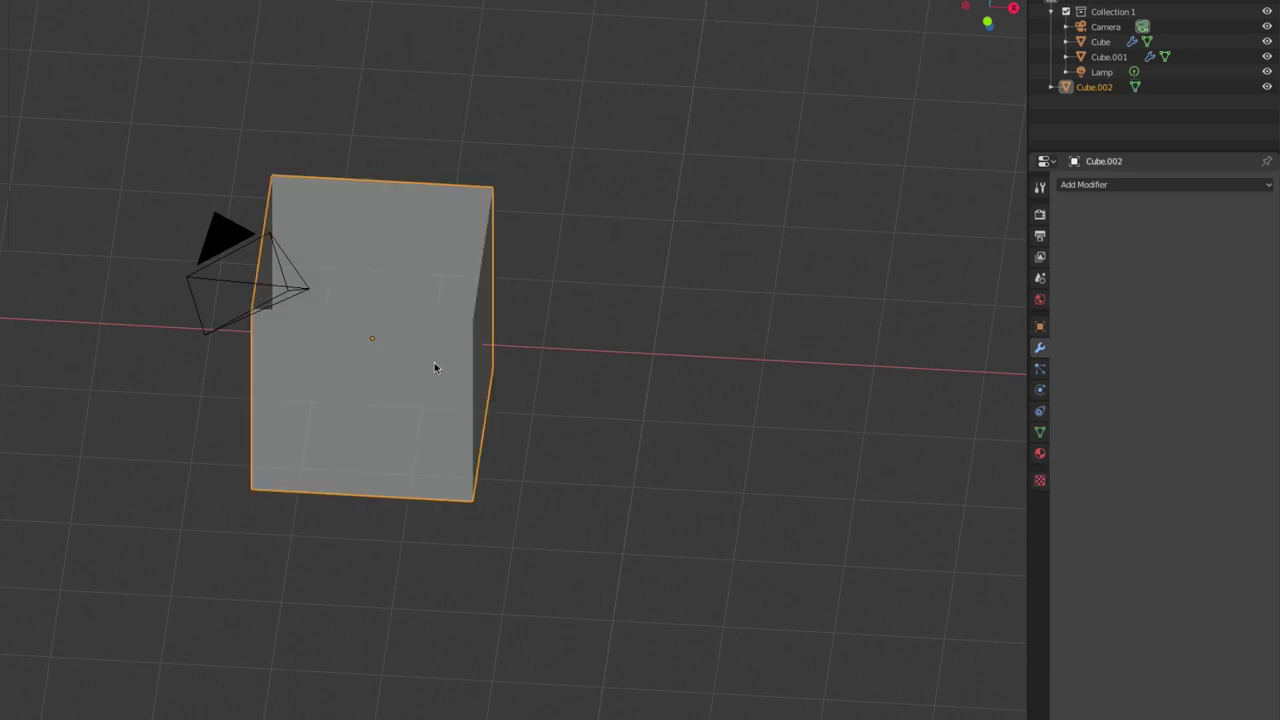
click(1099, 186)
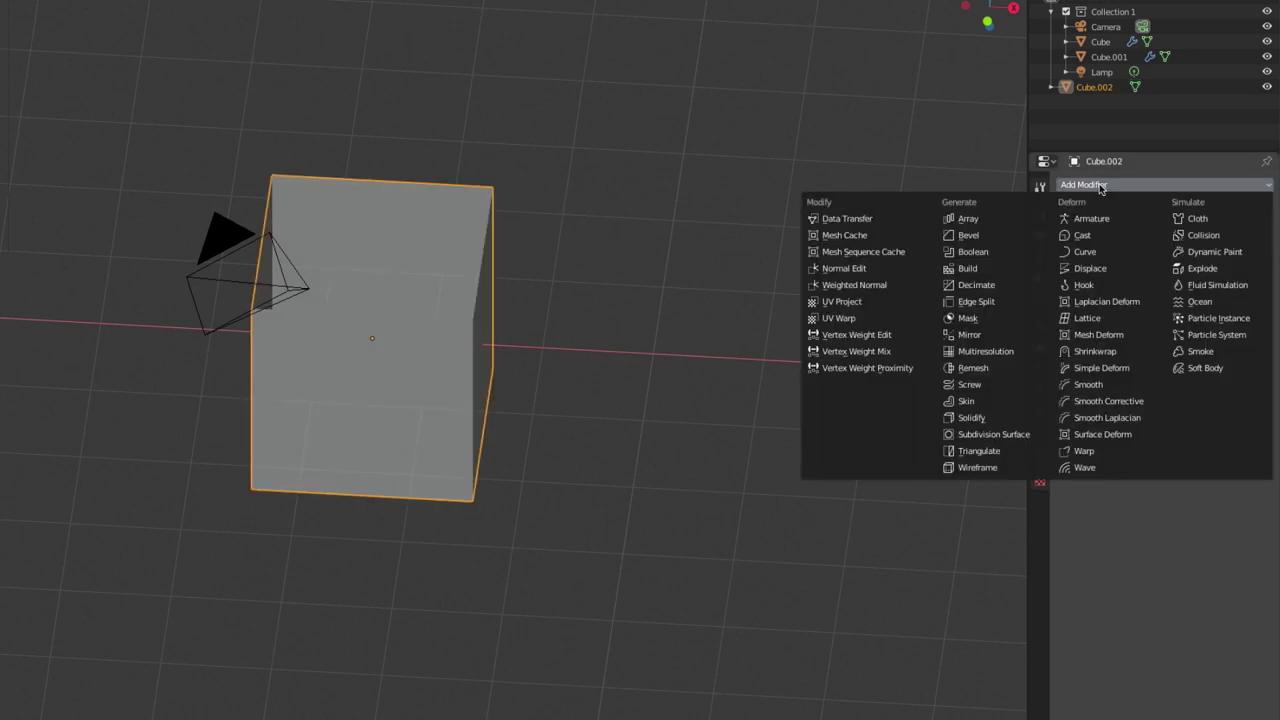
- Add a Solidify modifier to Cube.002 and raise its thickness to 0.0600
click(971, 417)
key(KP_Decimal)
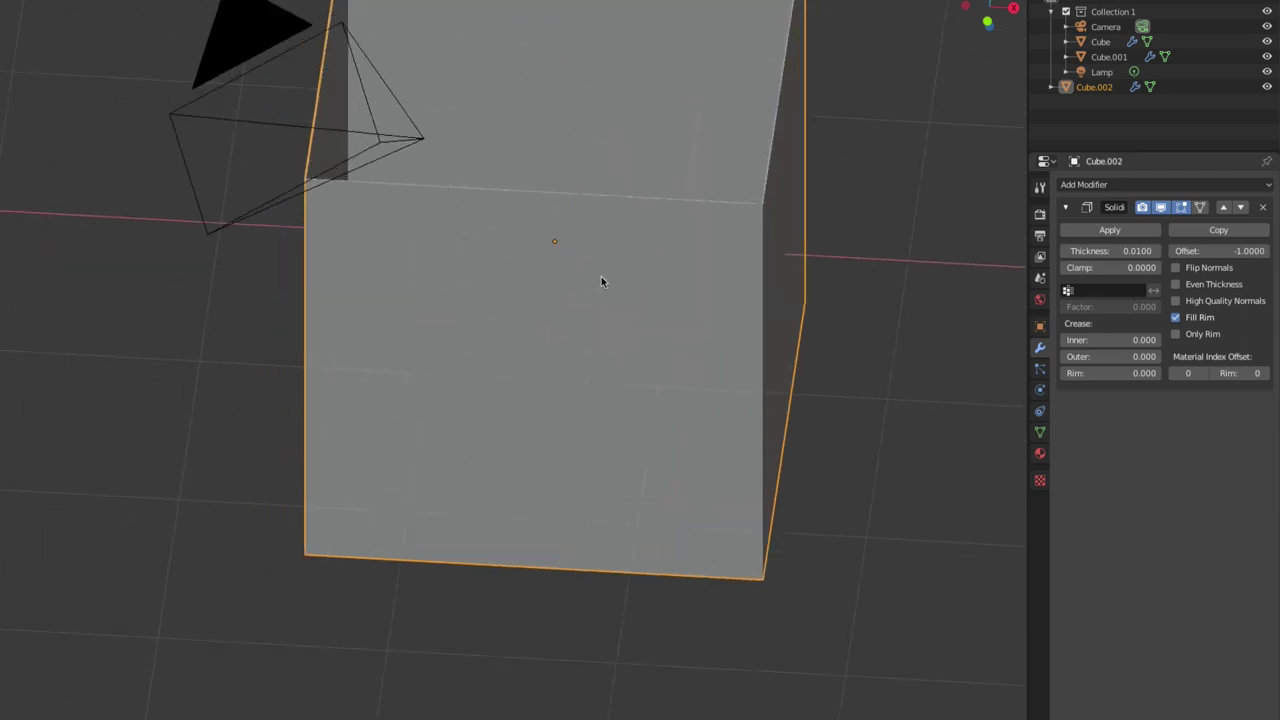
shift+middle_drag(601, 276, 399, 469)
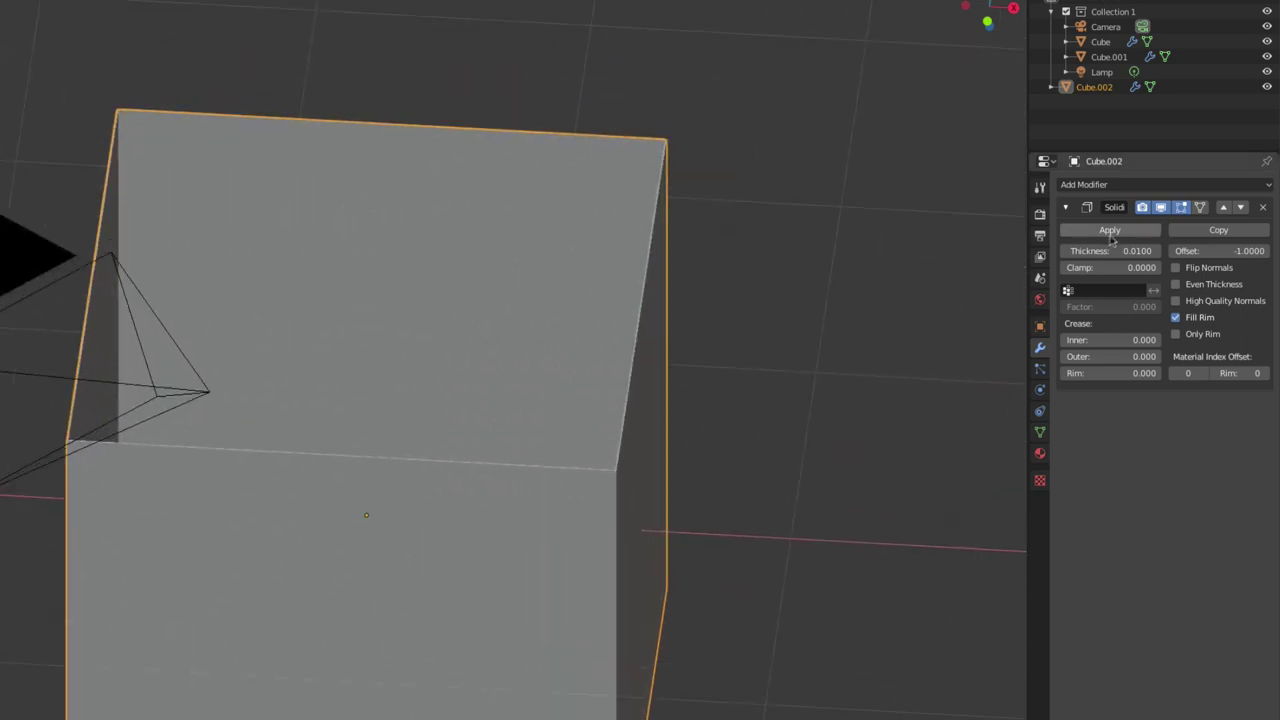
drag(1090, 251, 1160, 251)
scroll(595, 268, down, 3)
mouse_move(482, 314)
middle_down()
mouse_move(527, 311)
mouse_move(729, 213)
mouse_move(658, 275)
middle_up()
scroll(729, 213, down, 2)
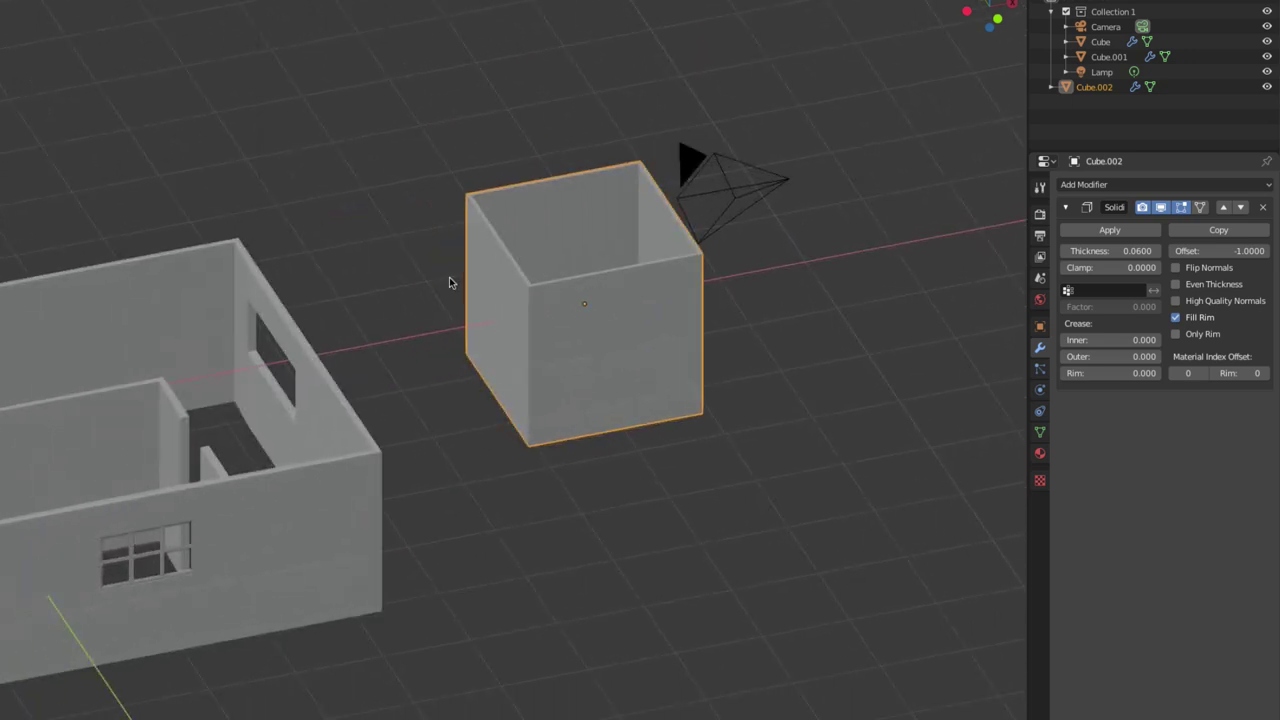